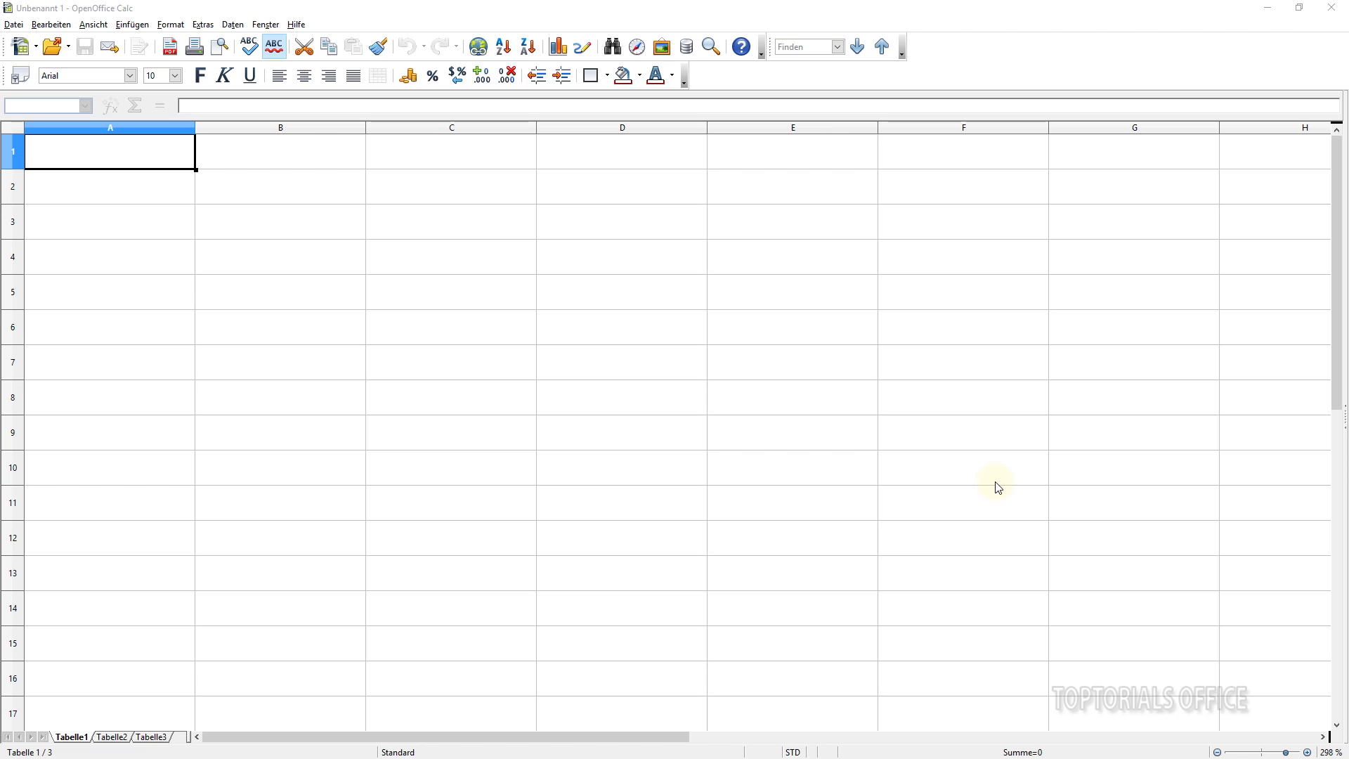
# Enter the title Monatskalender in cell A1.
pyautogui.click(113, 163)
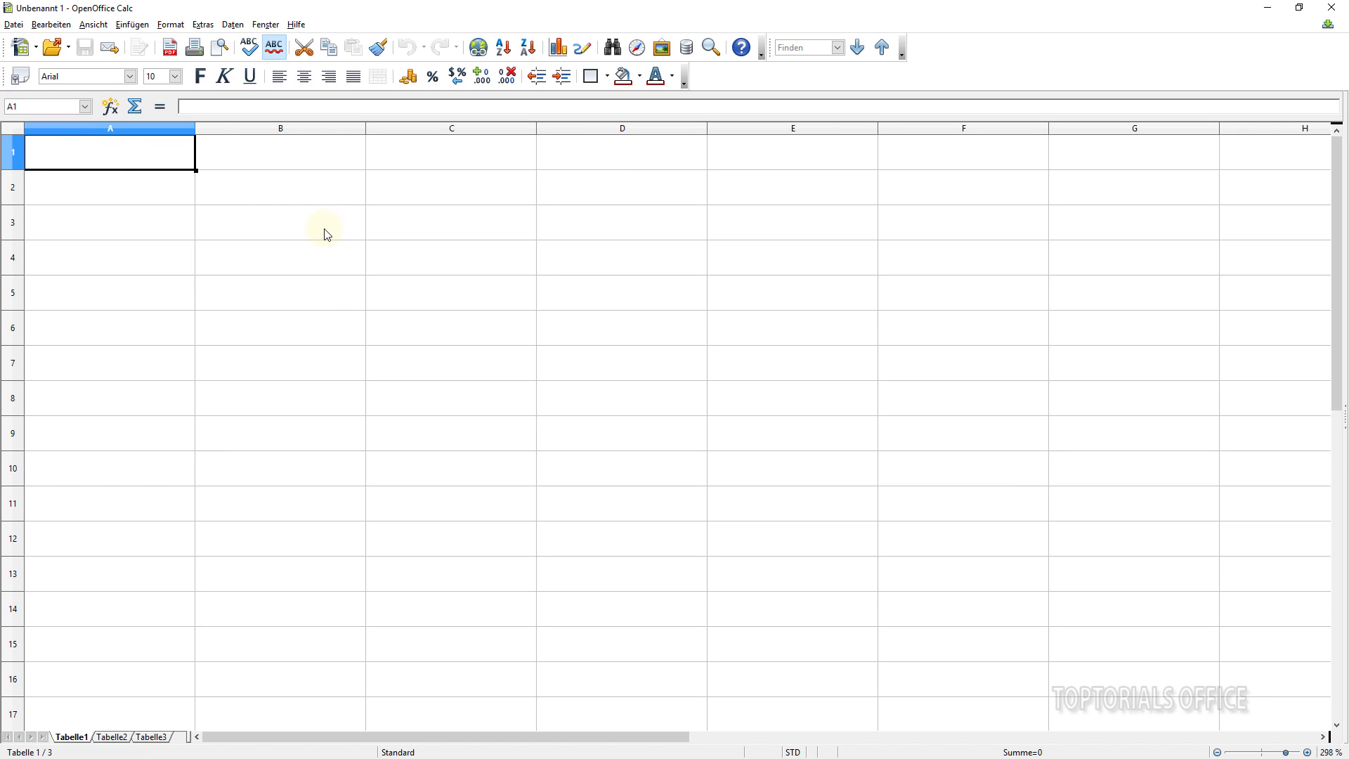
pyautogui.write('Mon')
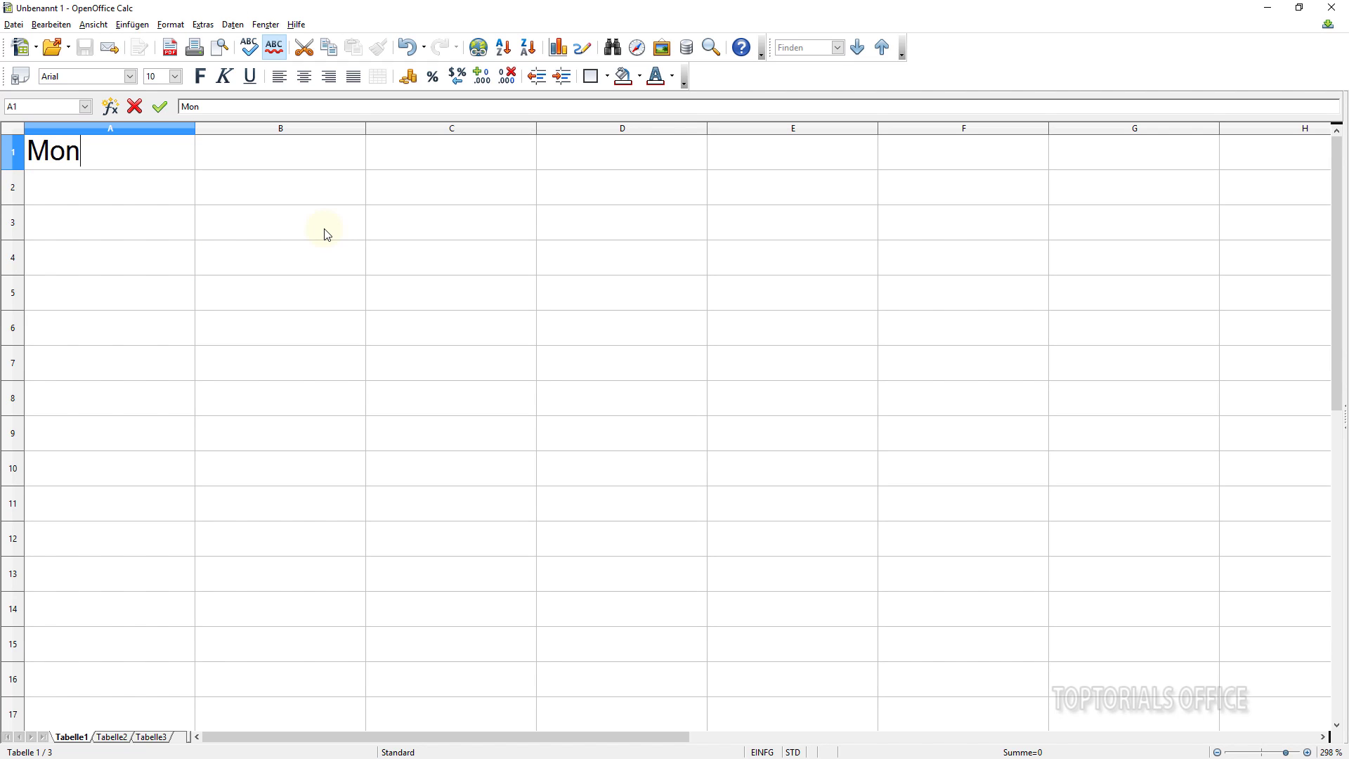
pyautogui.write('atskalender')
pyautogui.press('Return')
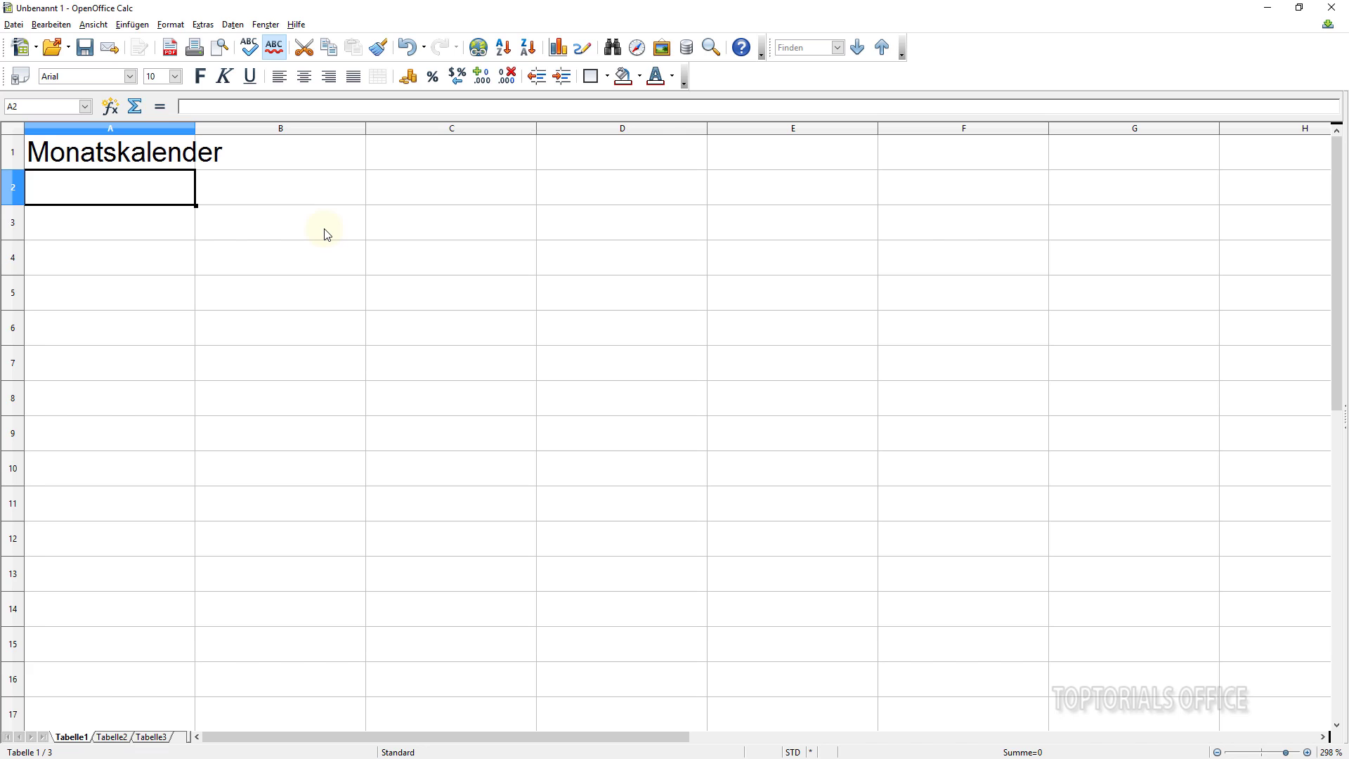
# Enter the headings Monat in cell A2 and Jahr in cell B2.
pyautogui.write('Monat')
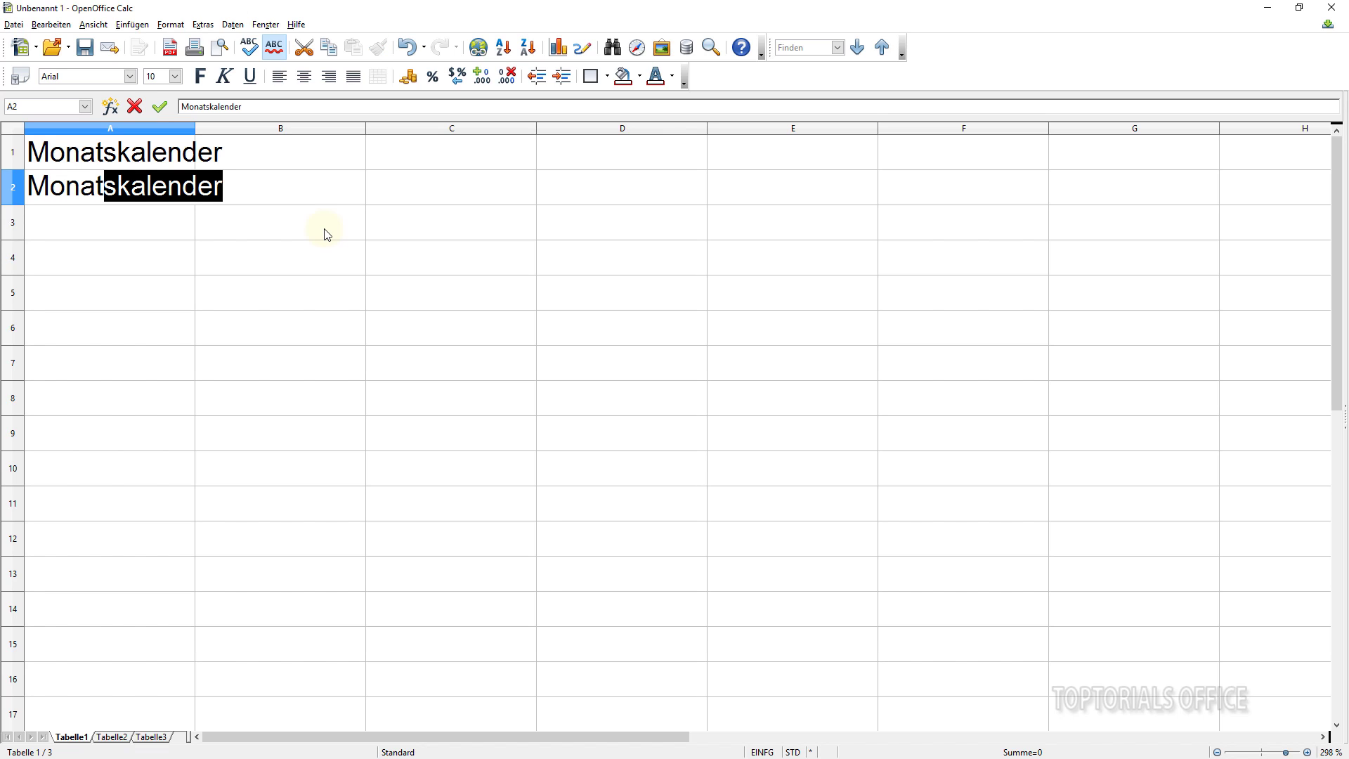
pyautogui.press('Delete')
pyautogui.press('Tab')
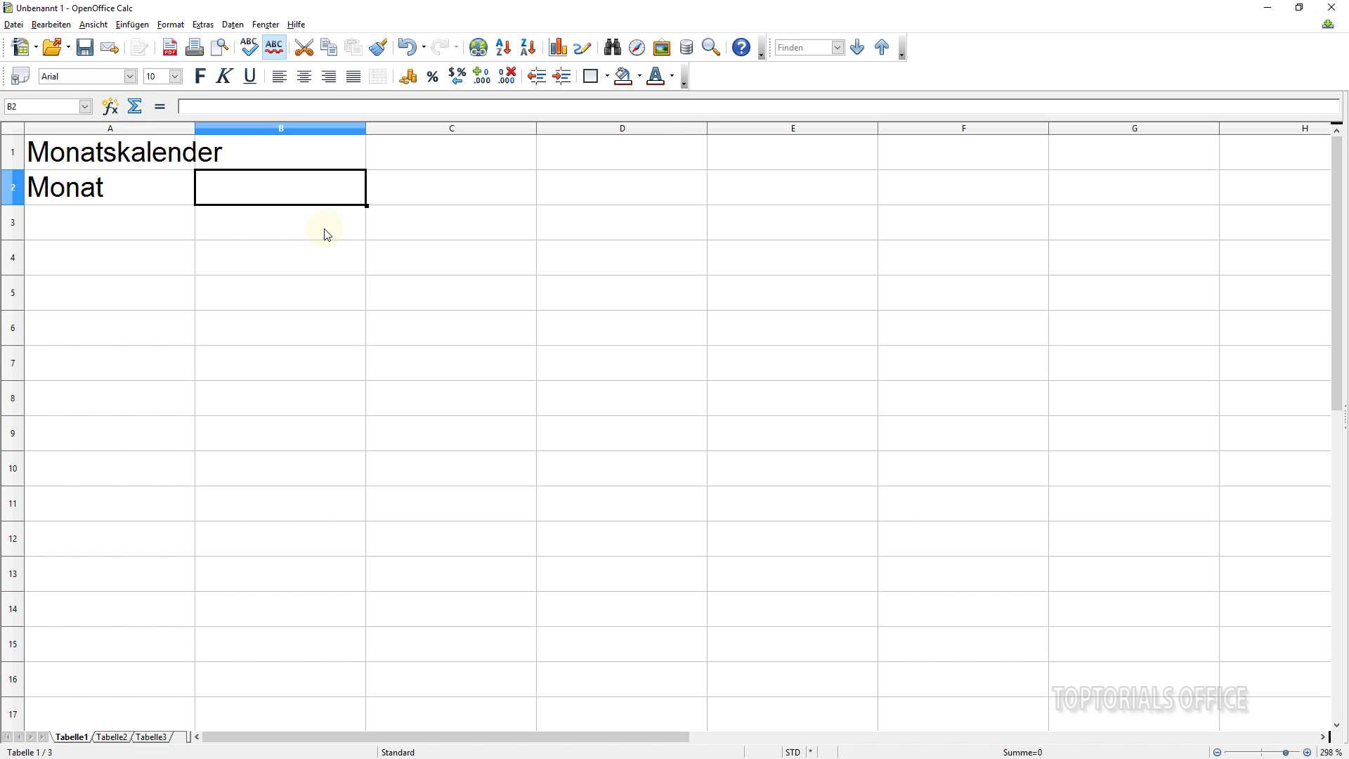
pyautogui.write('Jahr')
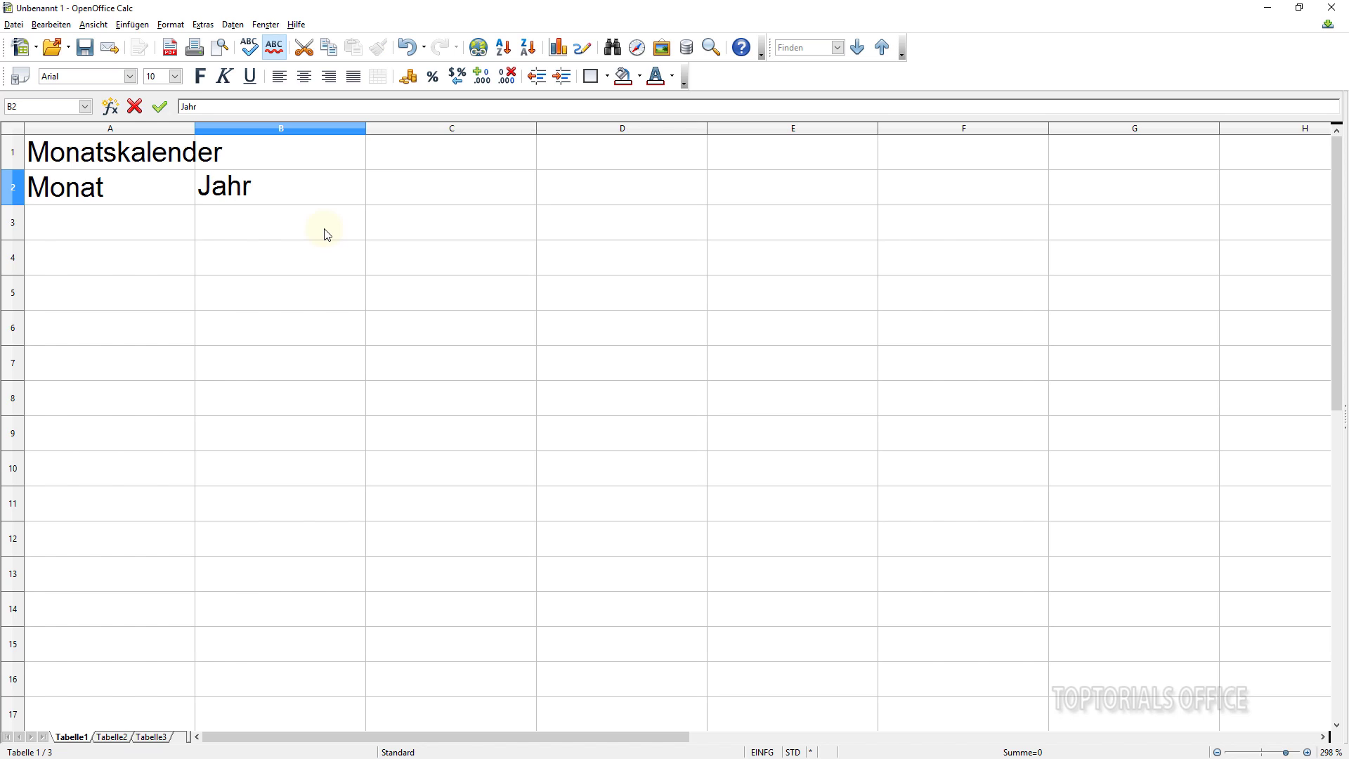
pyautogui.press('Return')
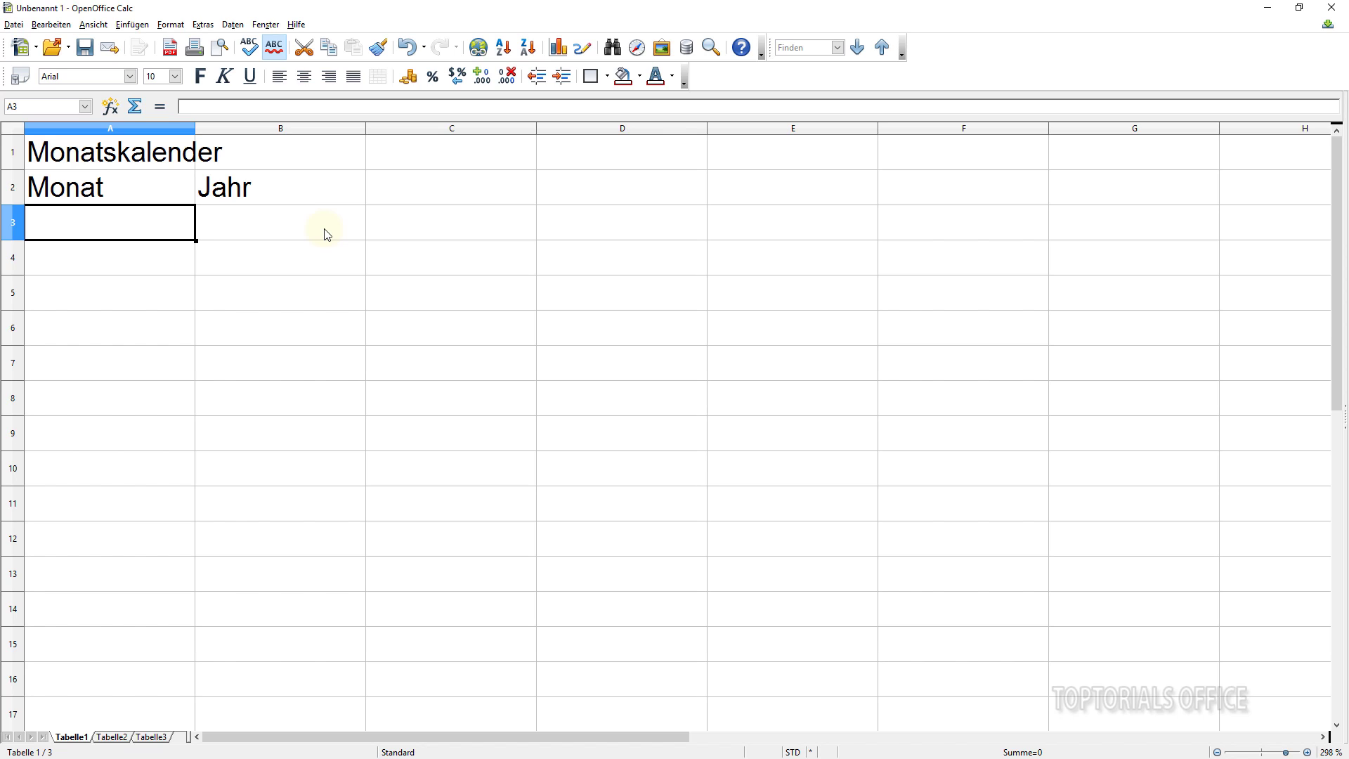
# Enter 7 as the month in cell A3 and 2017 as the year in cell B3.
pyautogui.write('7')
pyautogui.press('Tab')
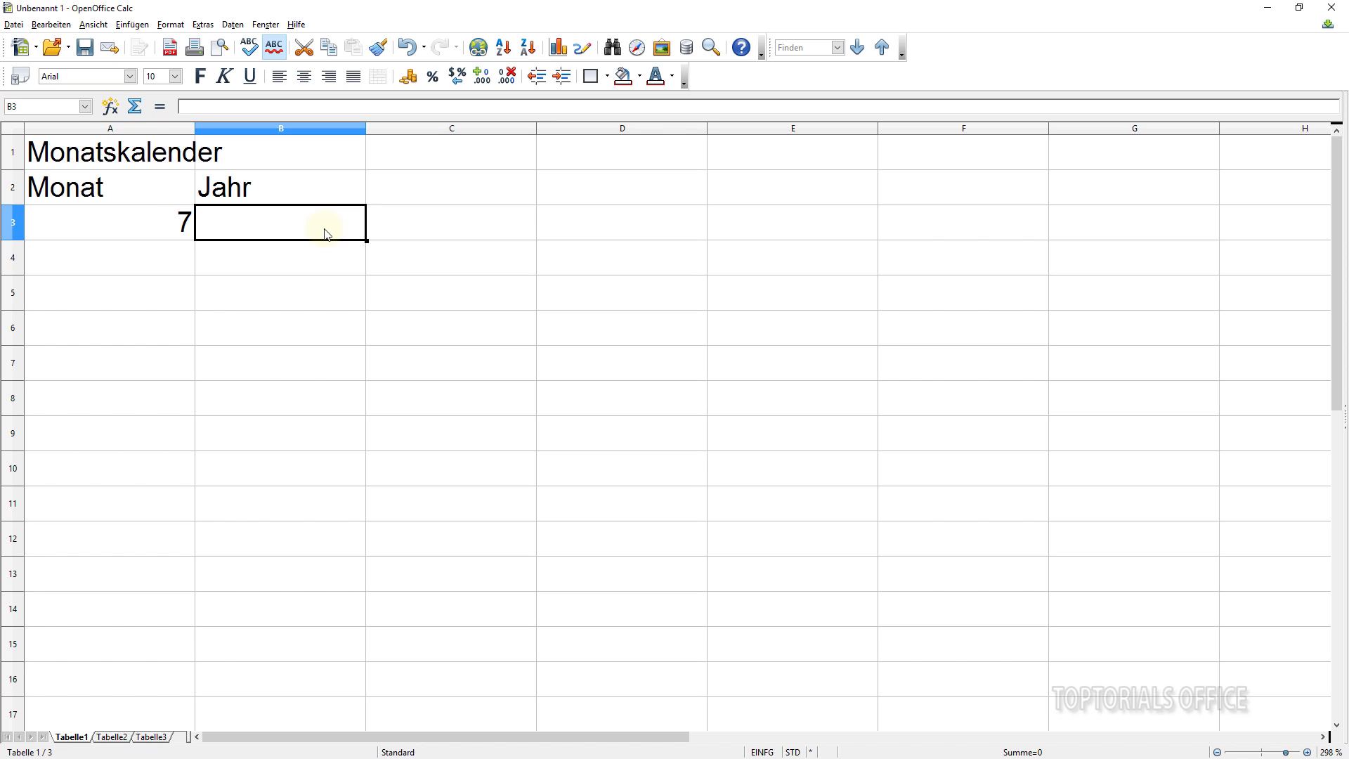
pyautogui.write('2017')
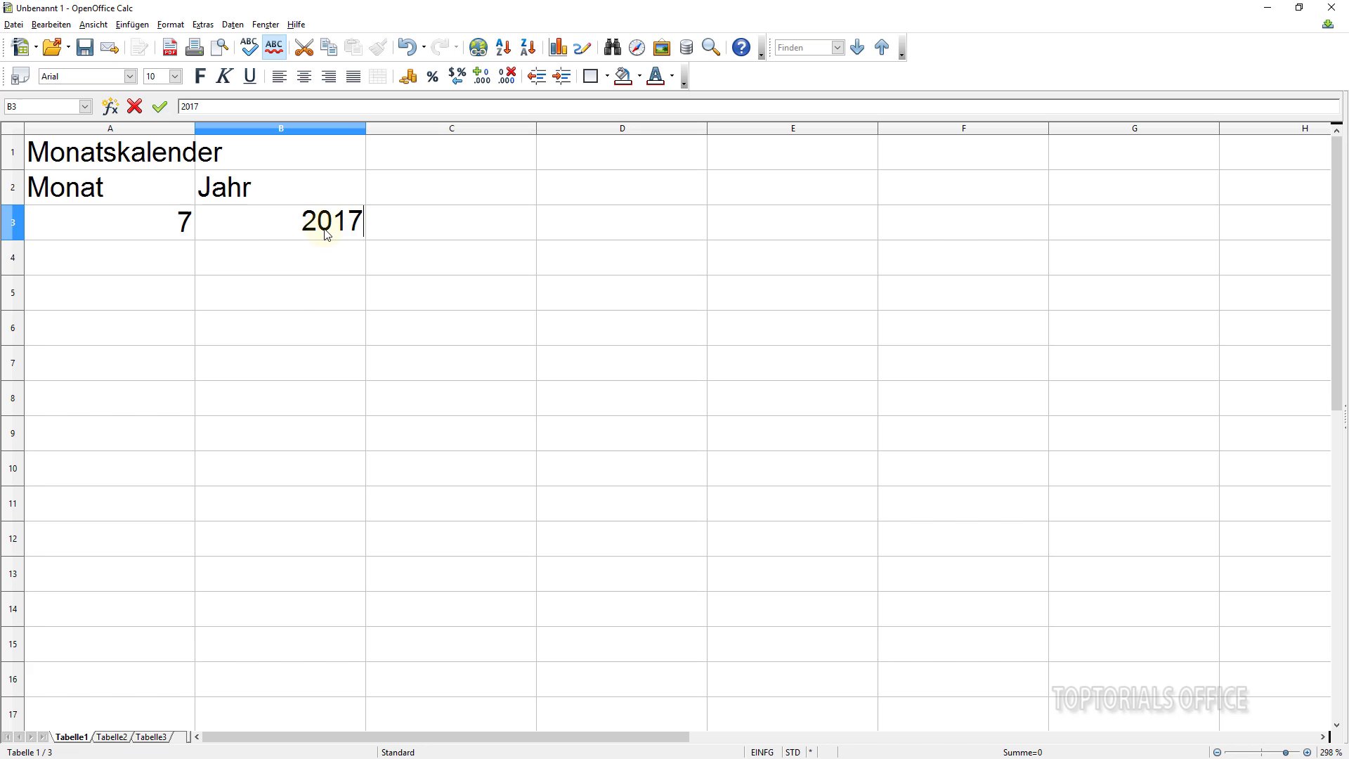
pyautogui.press('Return')
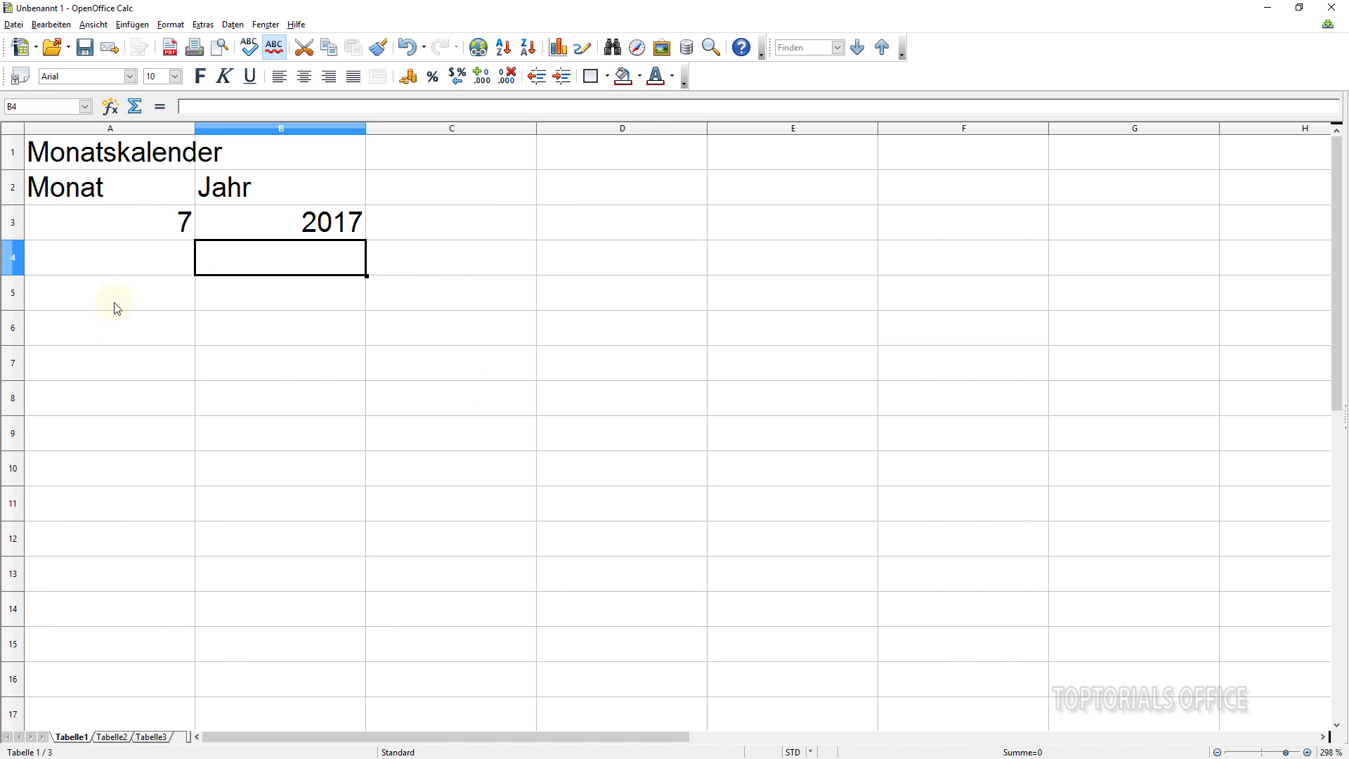
# Enter Montag in cell A4 and autofill the weekday names across row 4 to Sonntag in G4.
pyautogui.click(68, 271)
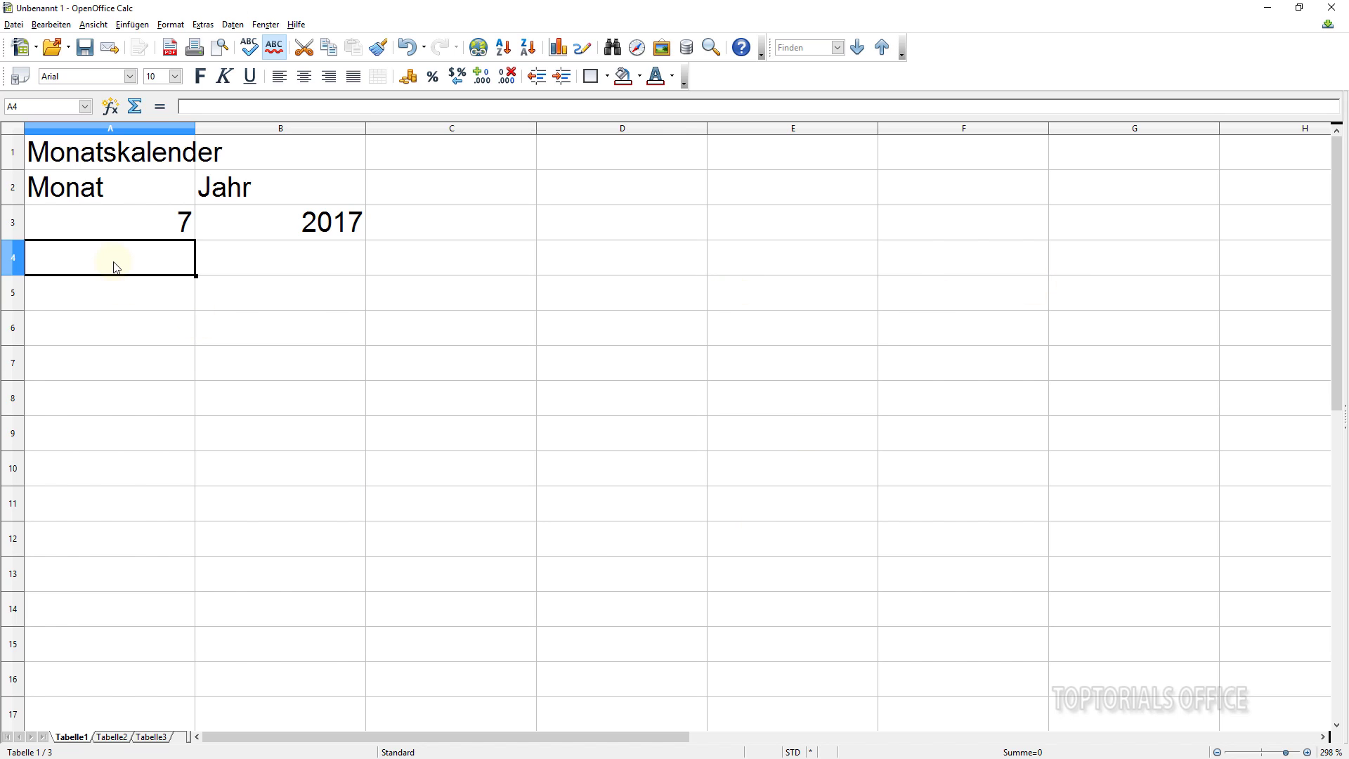
pyautogui.write('Mon')
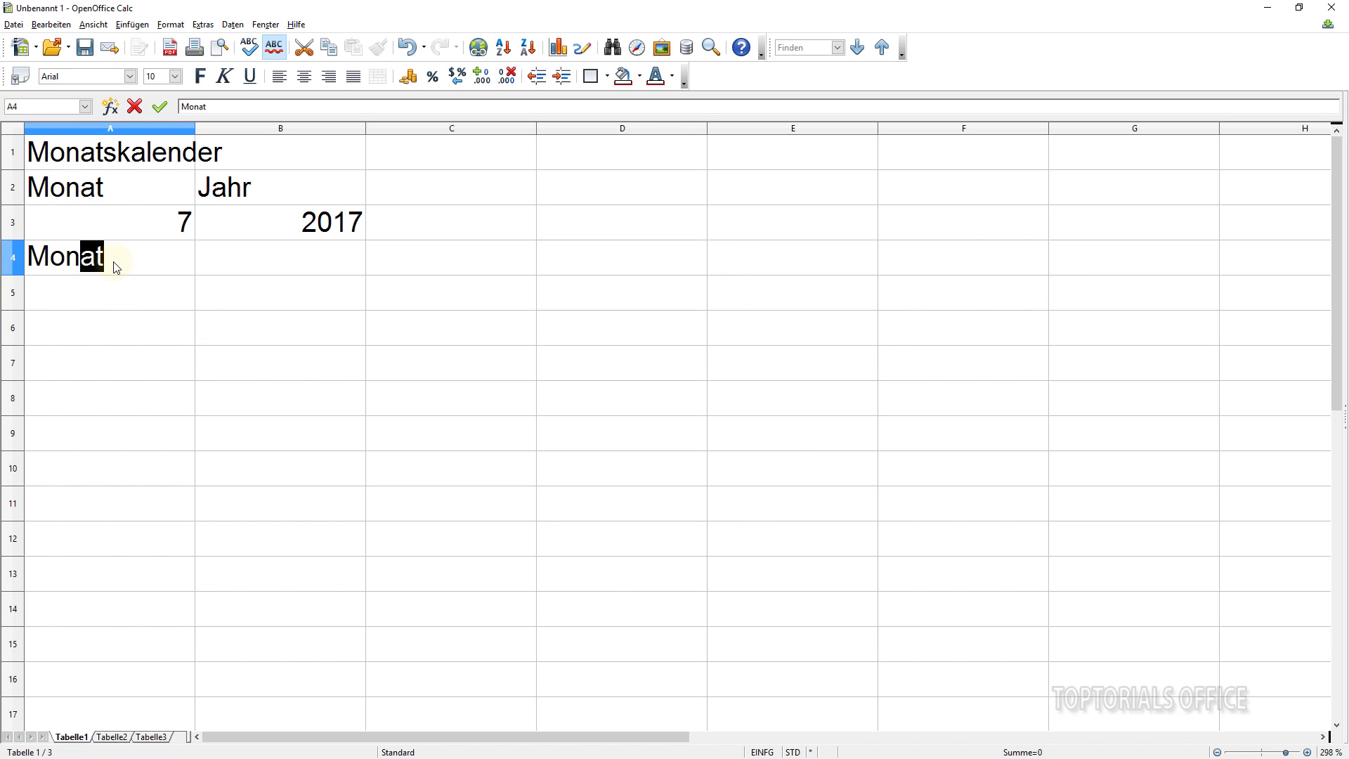
pyautogui.write('tag')
pyautogui.press('Return')
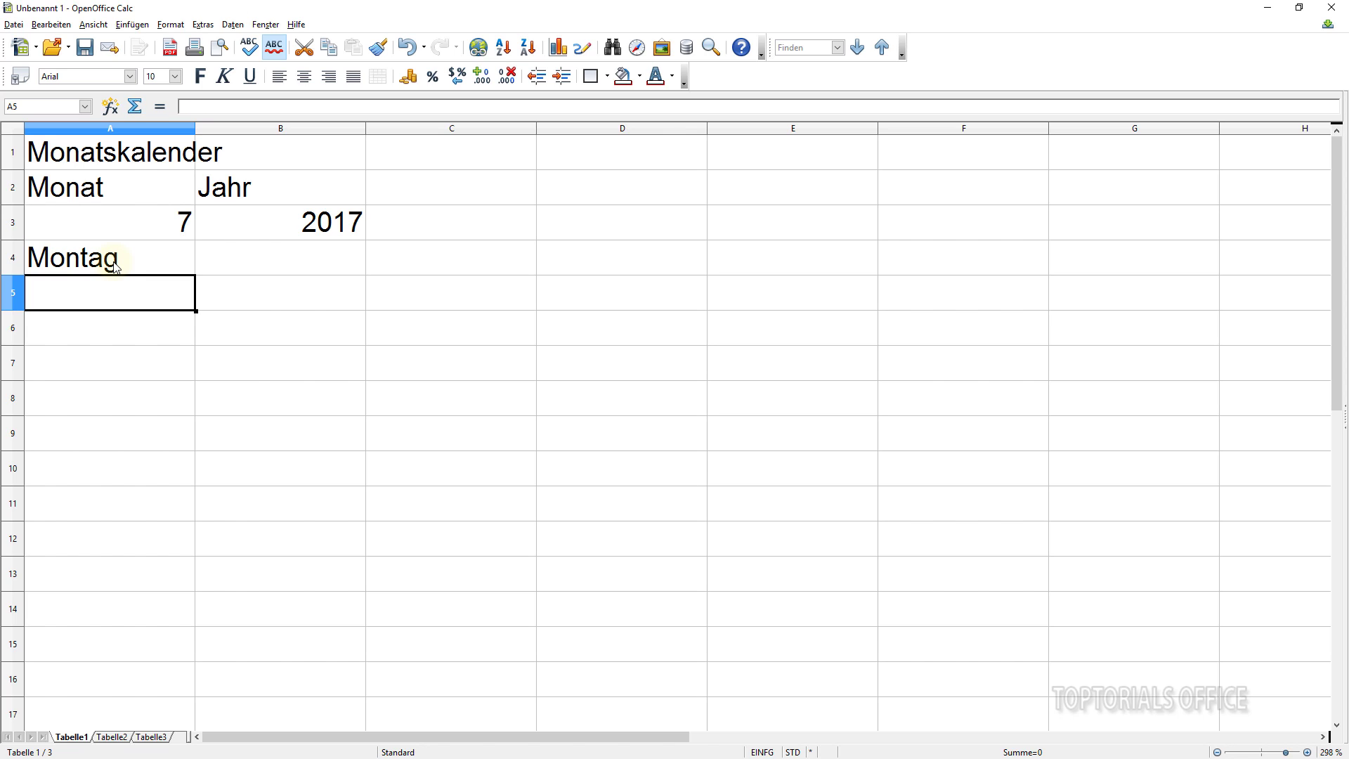
pyautogui.click(116, 266)
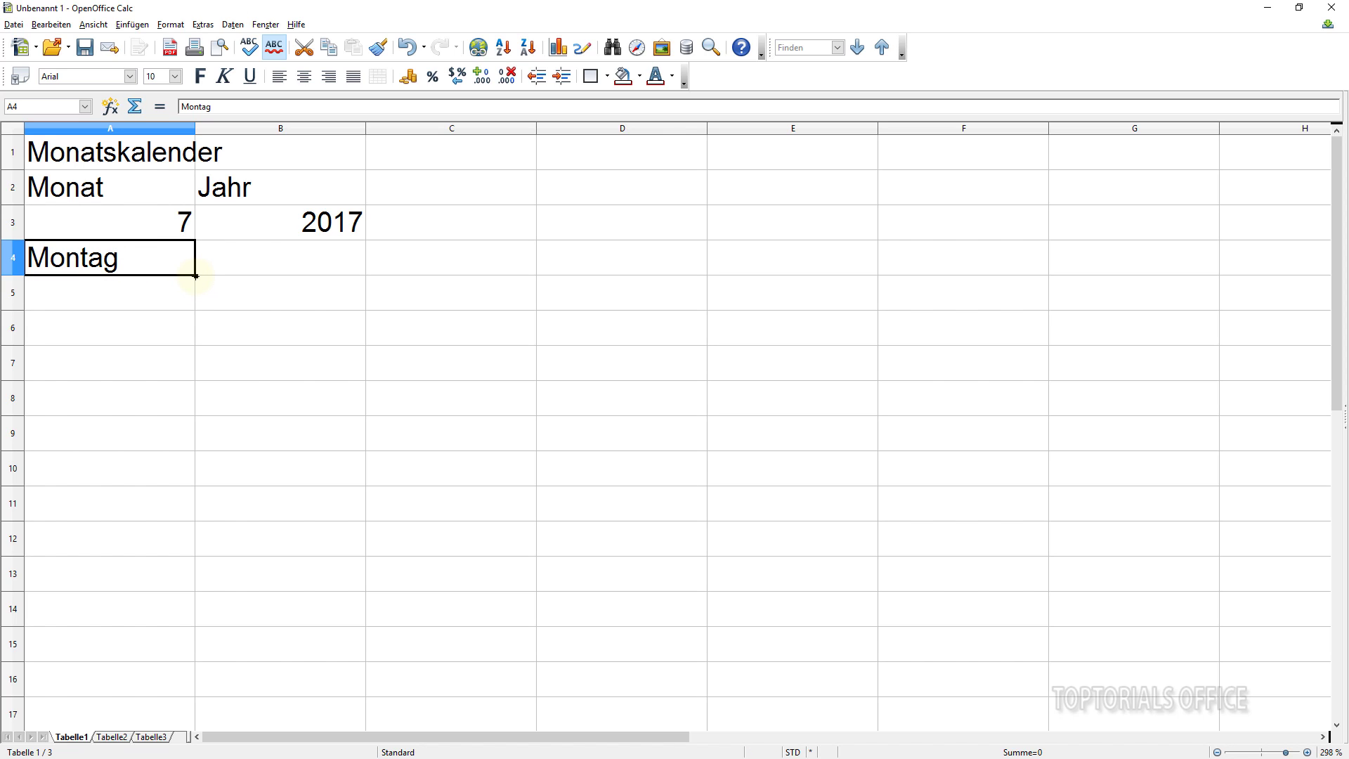
pyautogui.moveTo(196, 276); pyautogui.dragTo(1028, 260)
pyautogui.moveTo(1121, 252); pyautogui.dragTo(1147, 255)
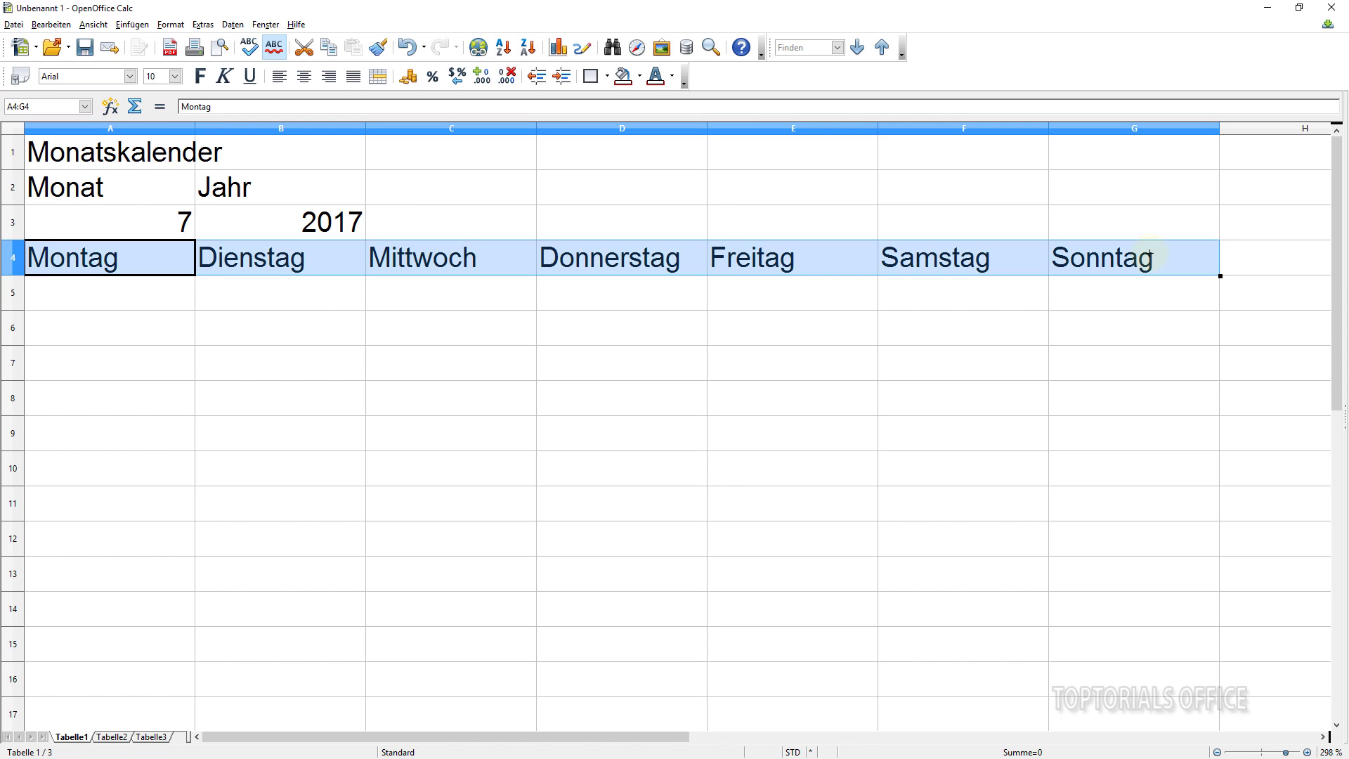
# Switch to the Editor window and examine the DATUM and nested WOCHENTAG parts of the prepared calendar formula.
pyautogui.click(98, 299)
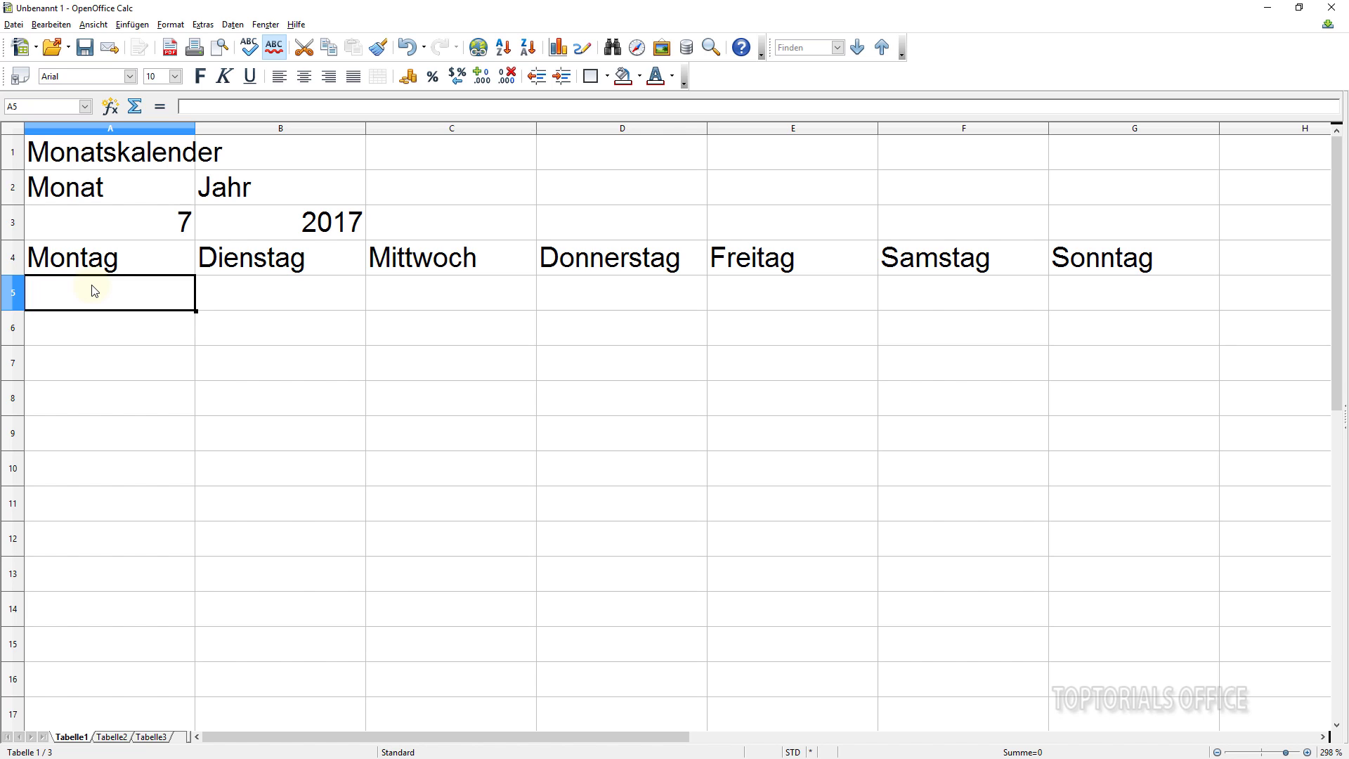
pyautogui.hotkey('alt', 'Tab')
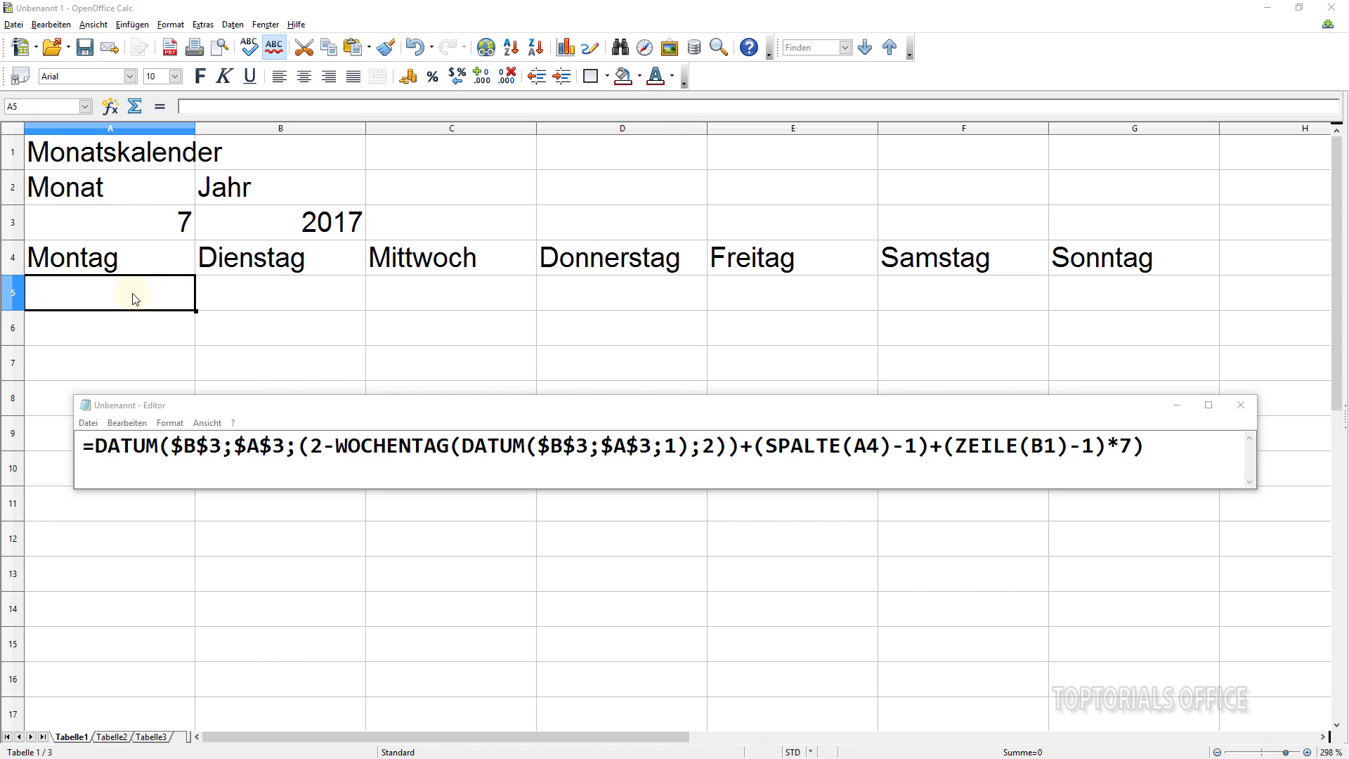
pyautogui.click(101, 445)
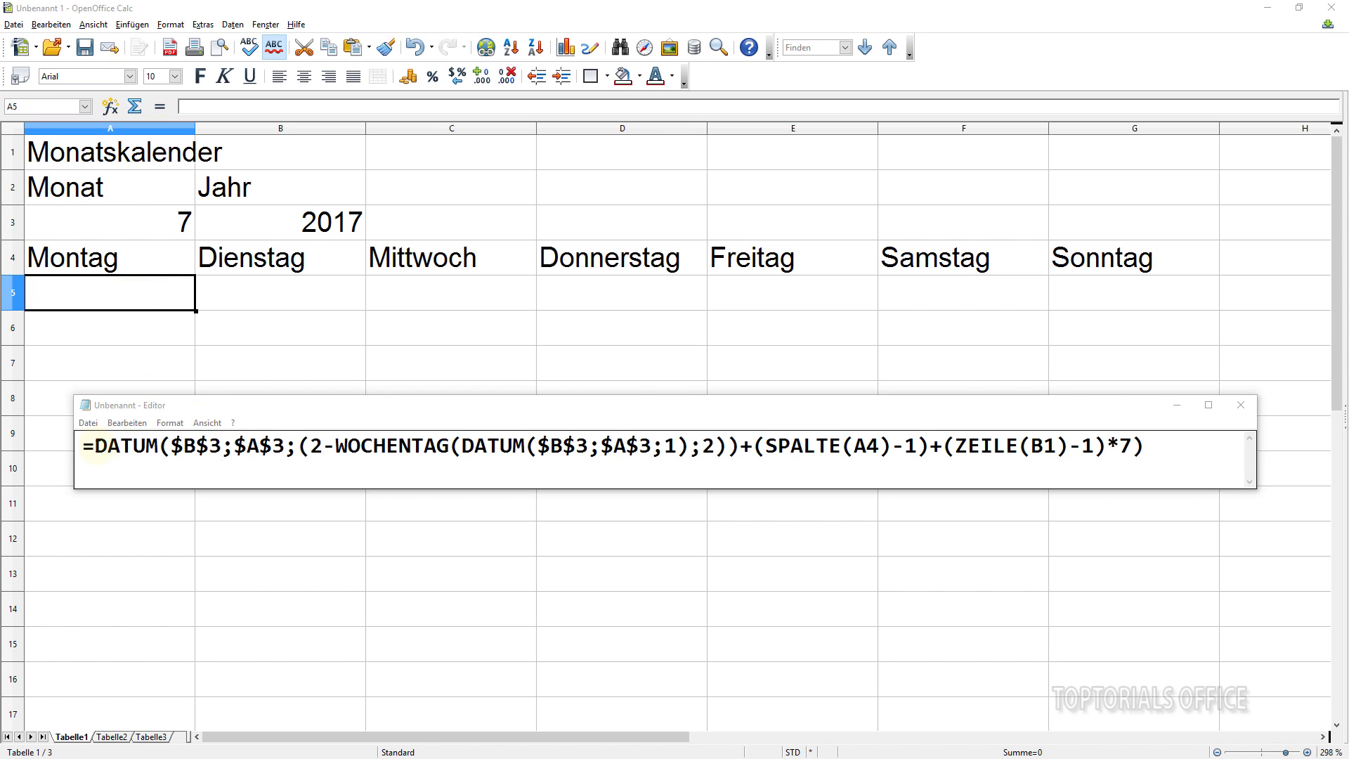
pyautogui.moveTo(95, 447); pyautogui.dragTo(296, 448)
pyautogui.click(335, 447)
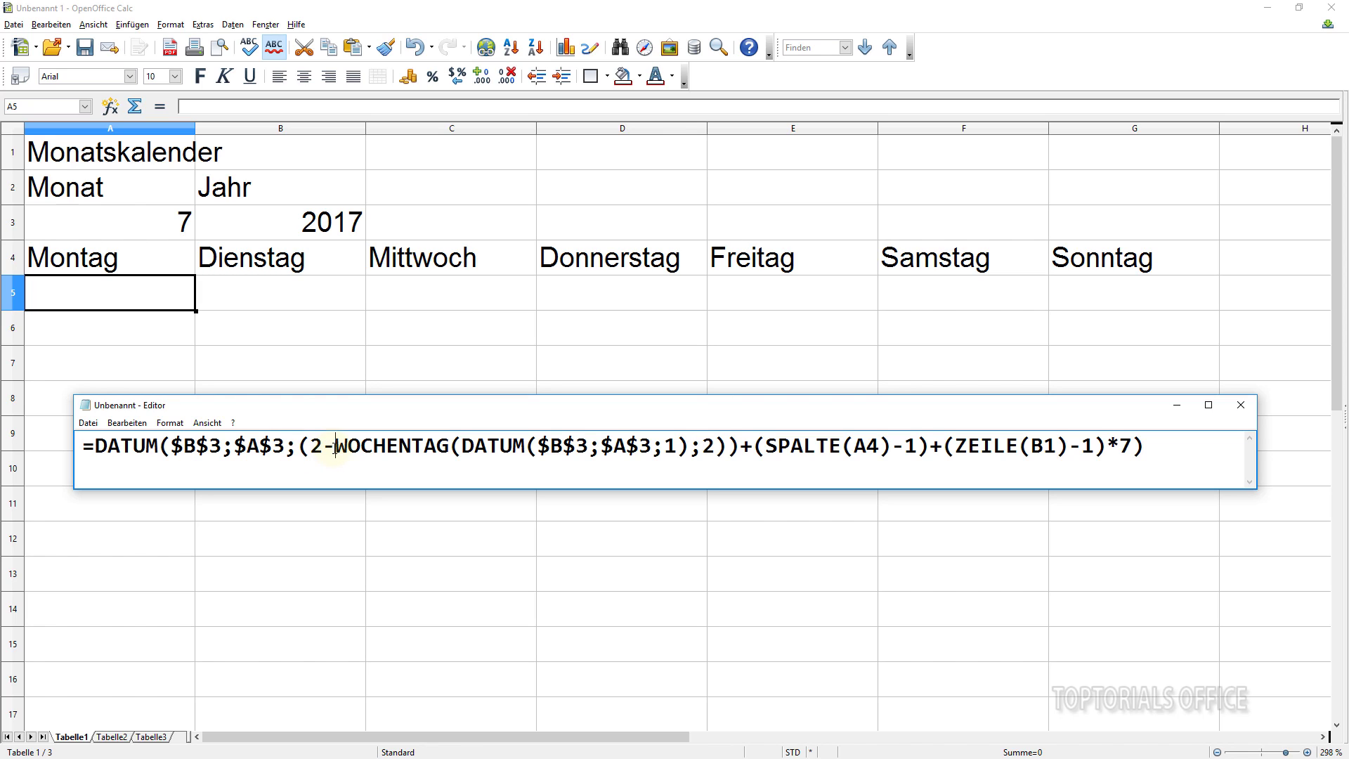
pyautogui.moveTo(335, 447); pyautogui.dragTo(687, 447)
pyautogui.click(627, 447)
# Enter the formula =WOCHENTAG(DATUM(B3;A3;1)) in cell F2, referencing the year and month cells.
pyautogui.click(925, 194)
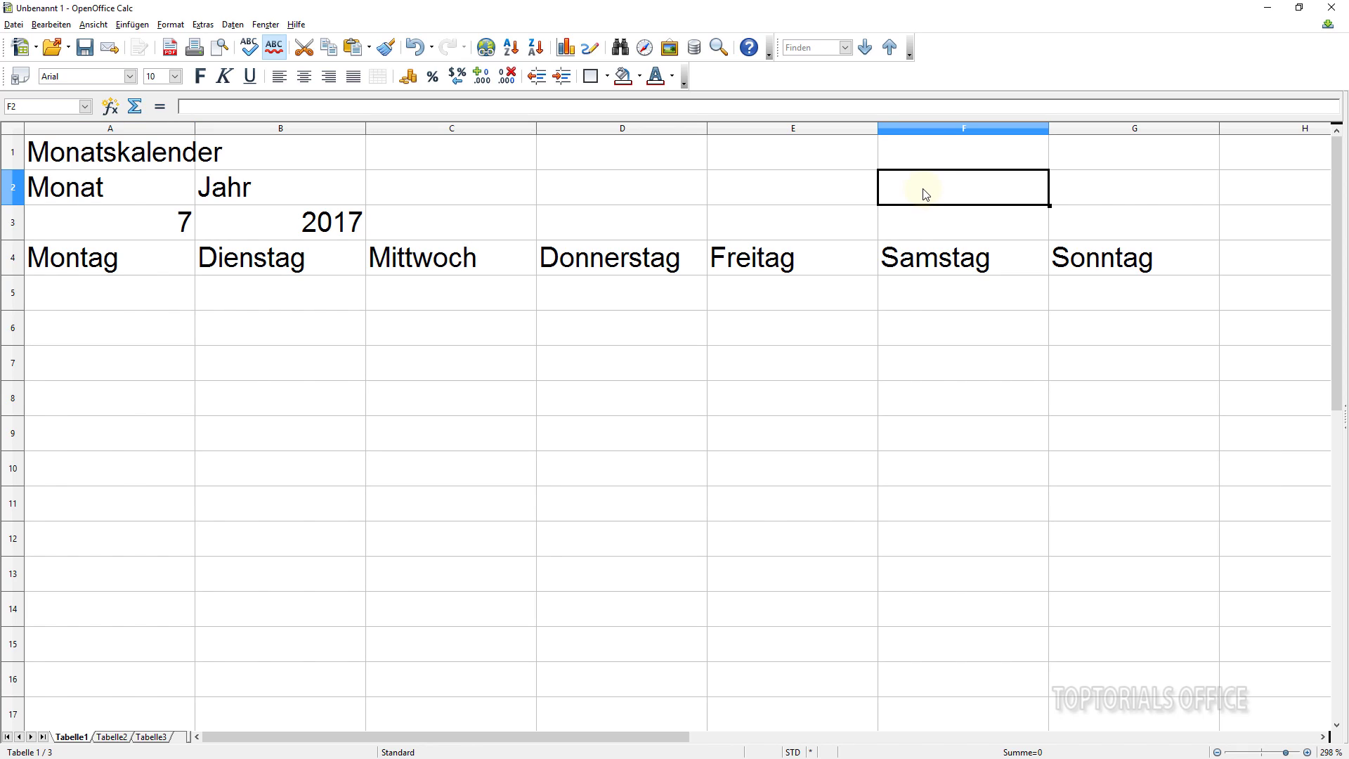
pyautogui.write('=wo')
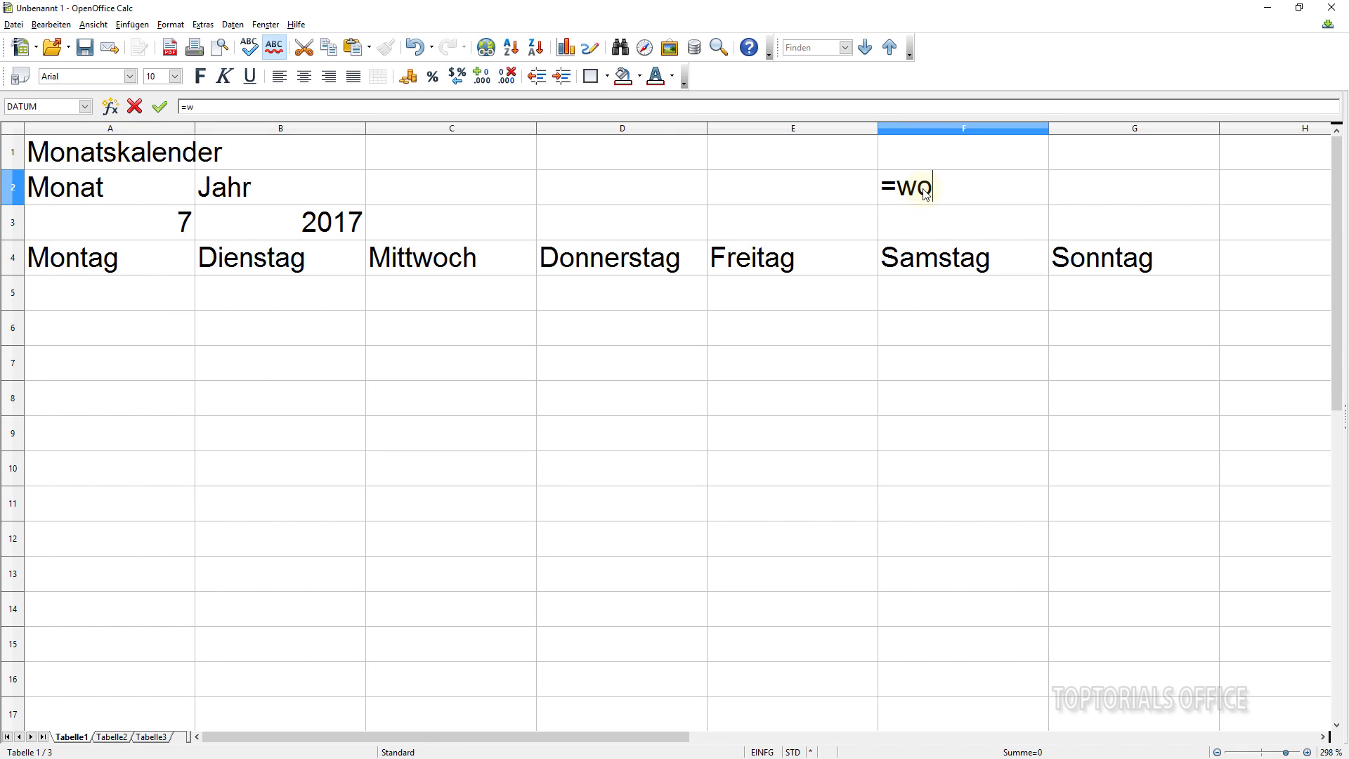
pyautogui.write('chentag(')
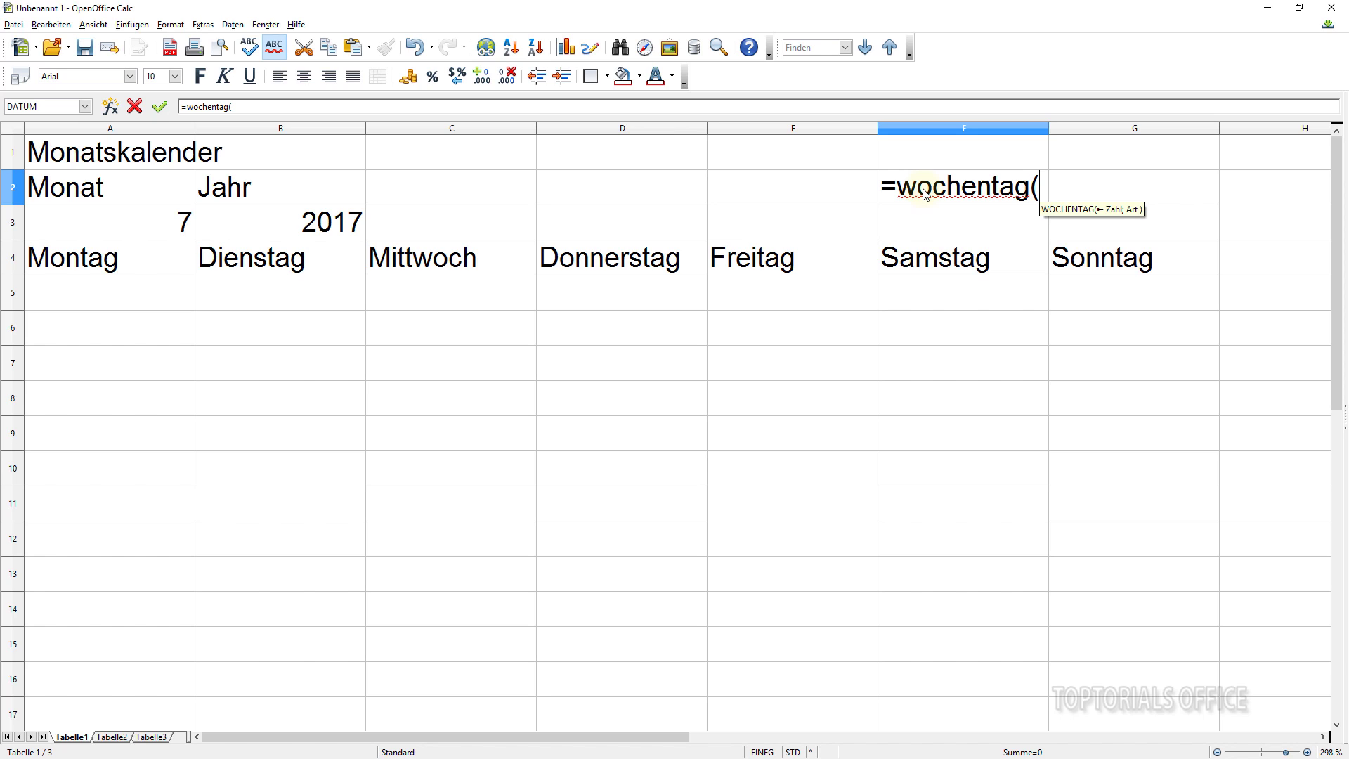
pyautogui.write('datum(')
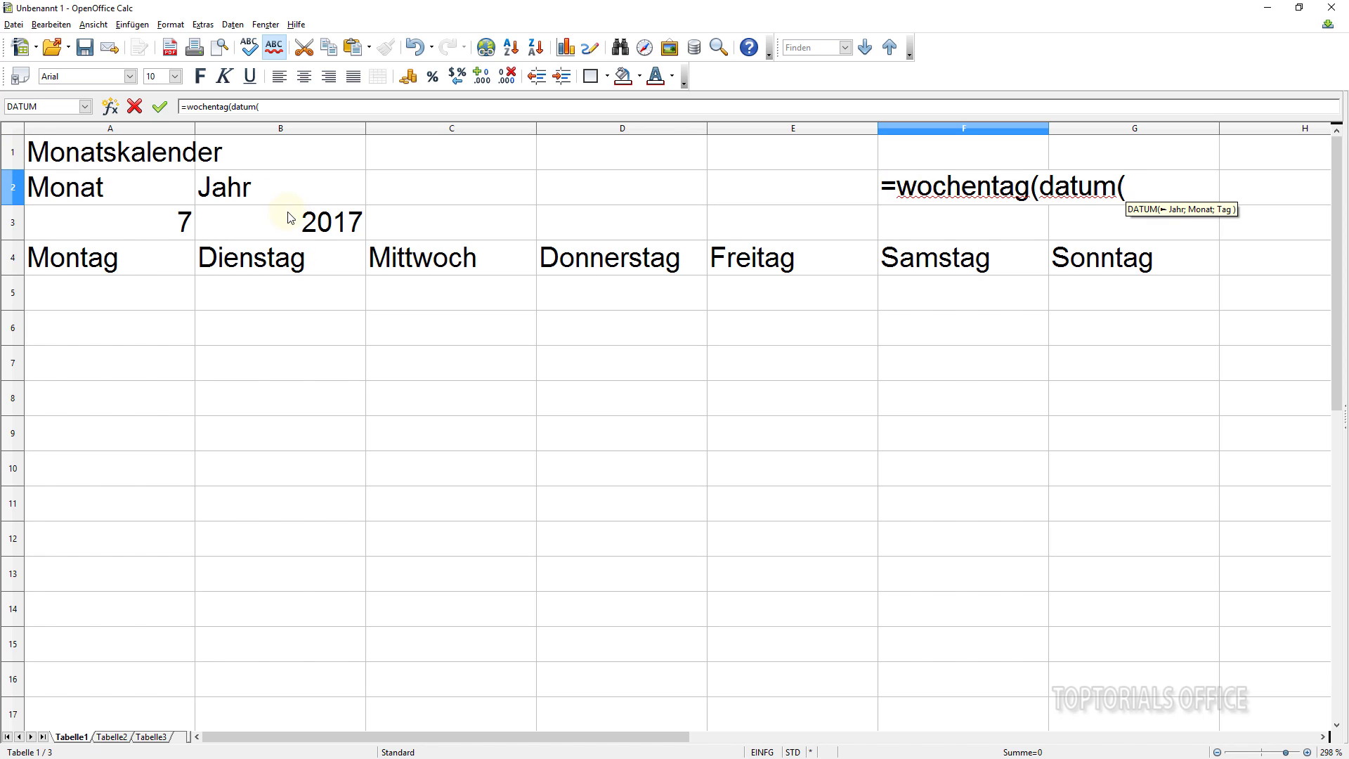
pyautogui.click(322, 232)
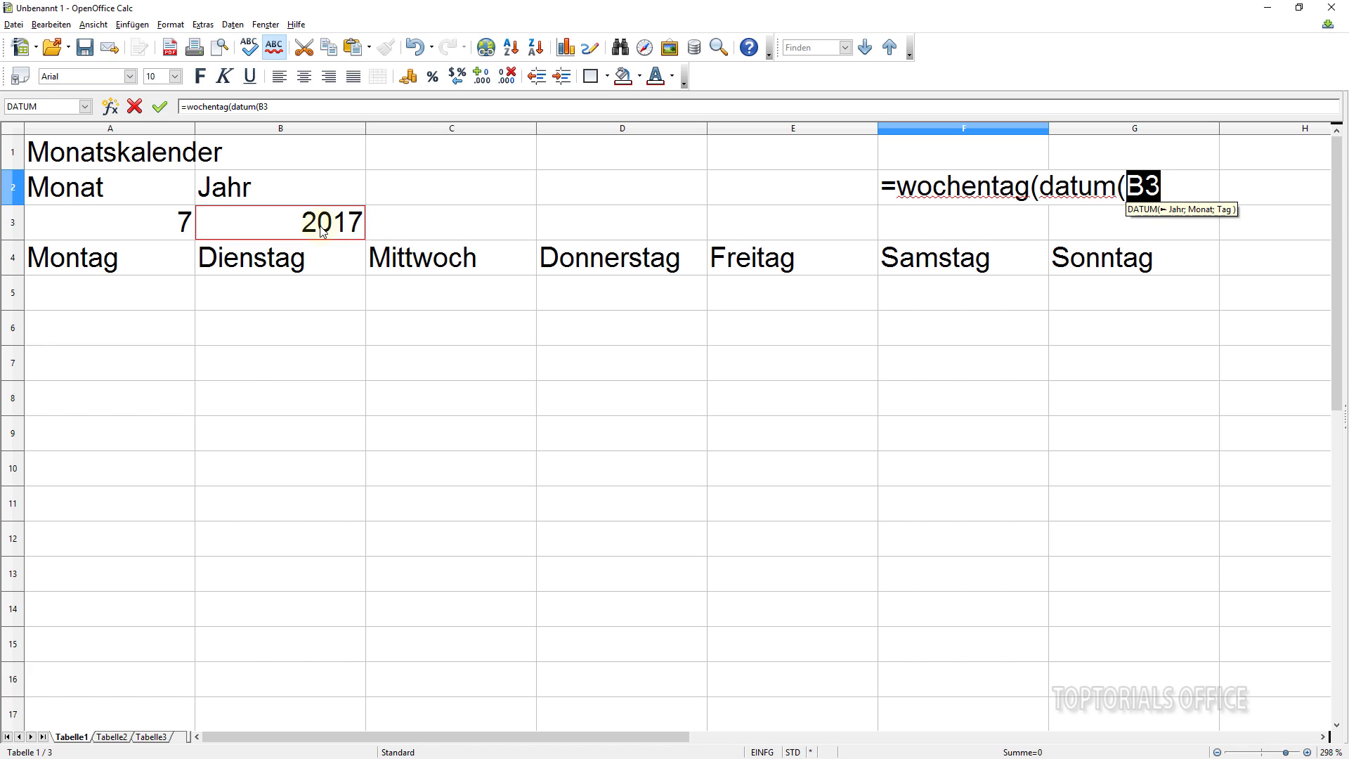
pyautogui.write(';')
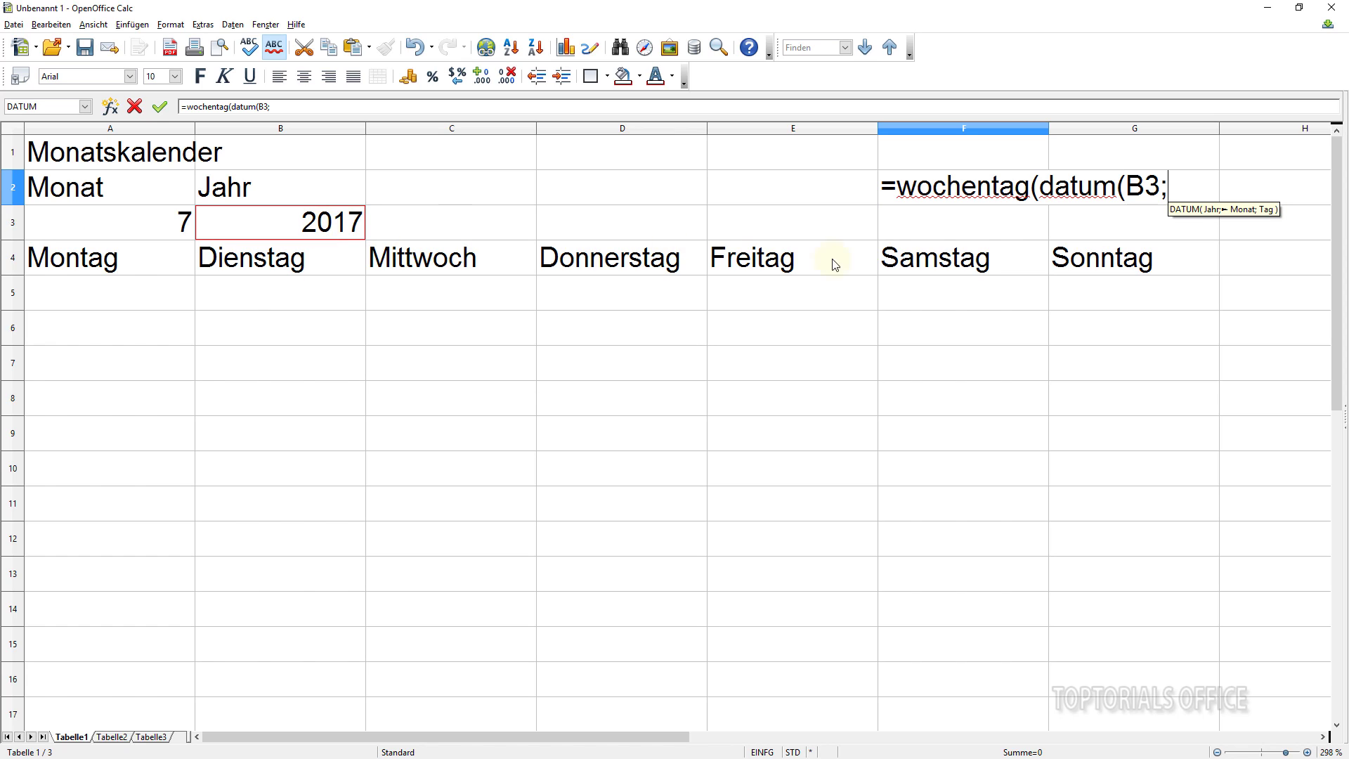
pyautogui.click(117, 226)
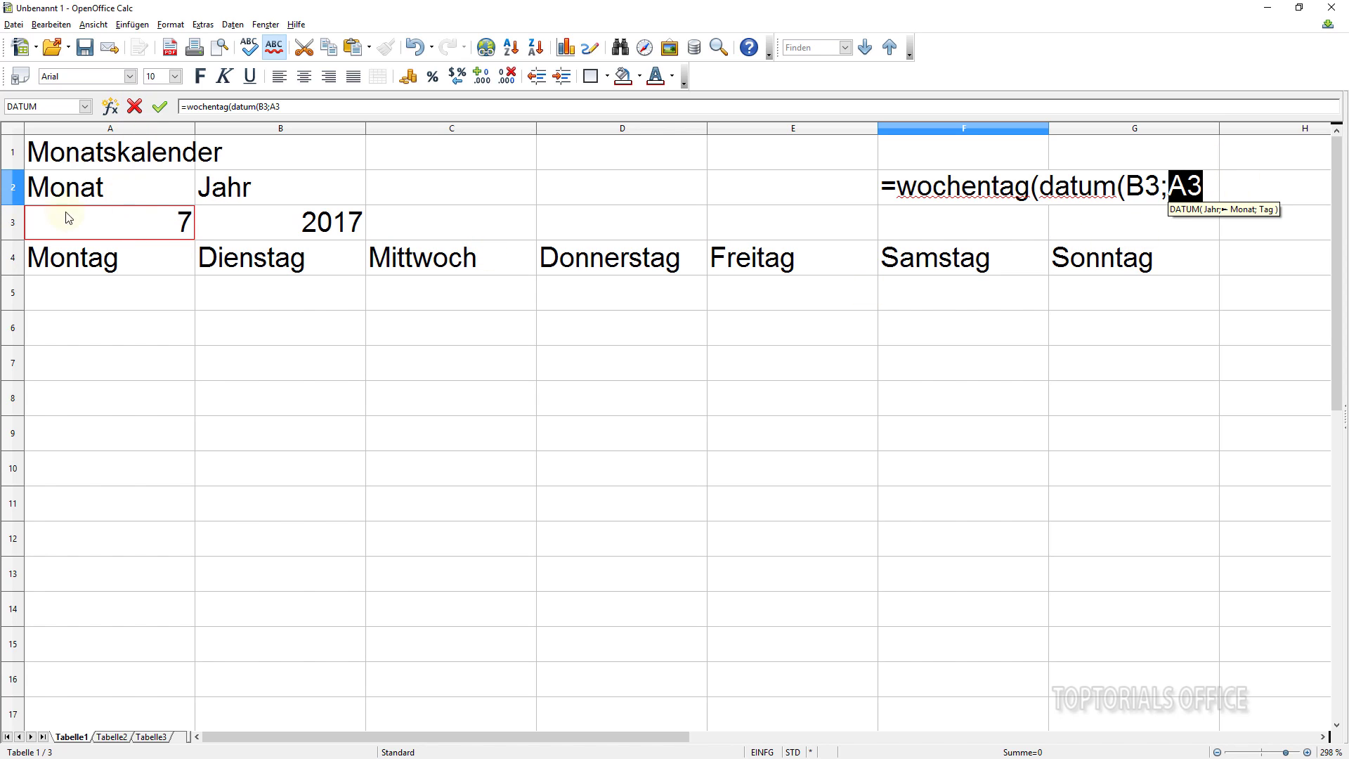
pyautogui.write(';')
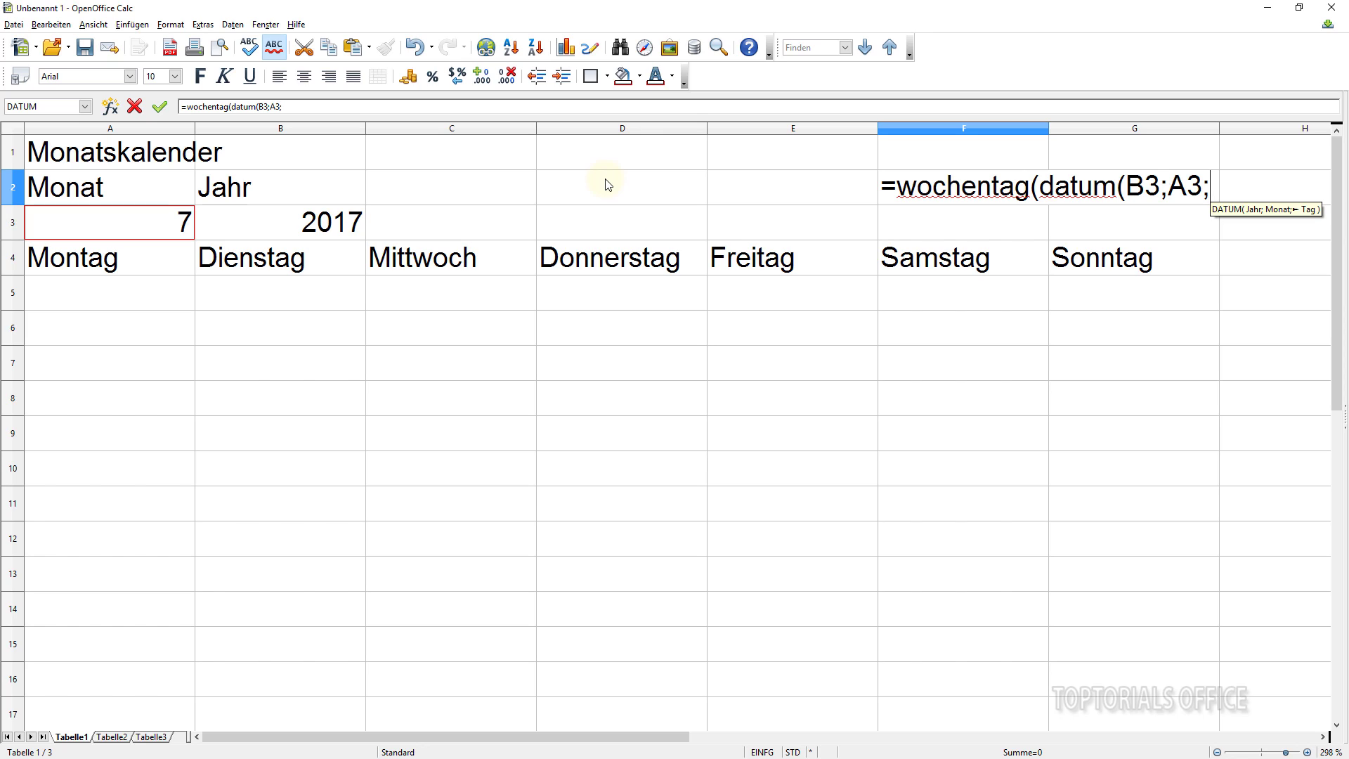
pyautogui.write('1')
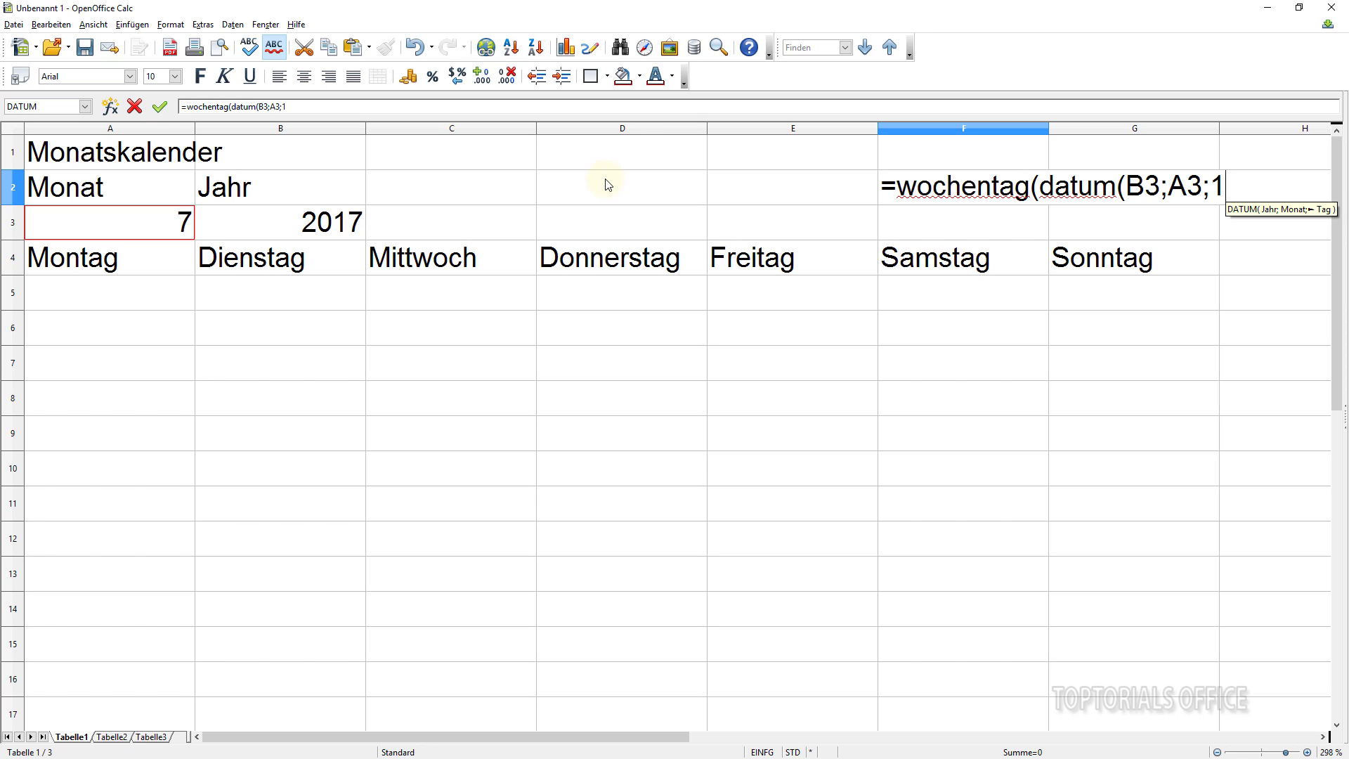
pyautogui.write(')')
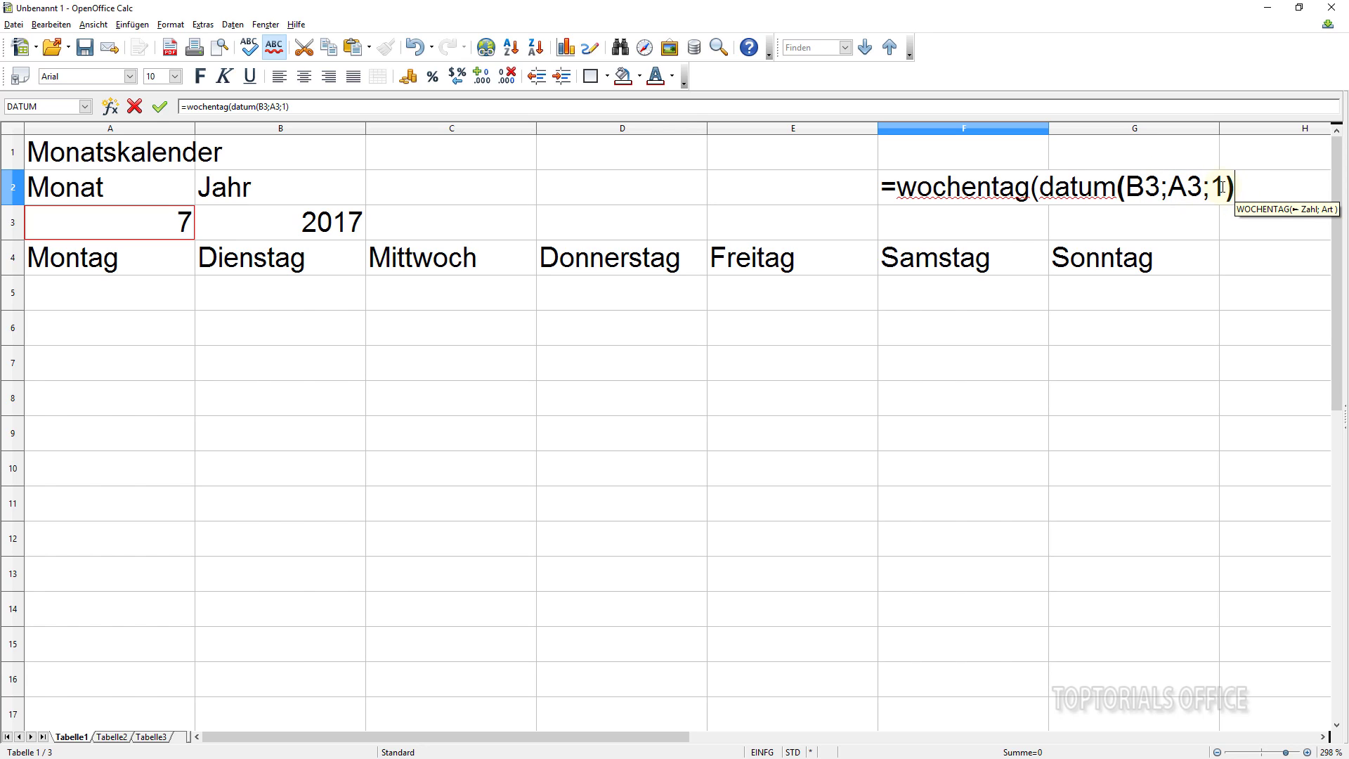
pyautogui.write(')')
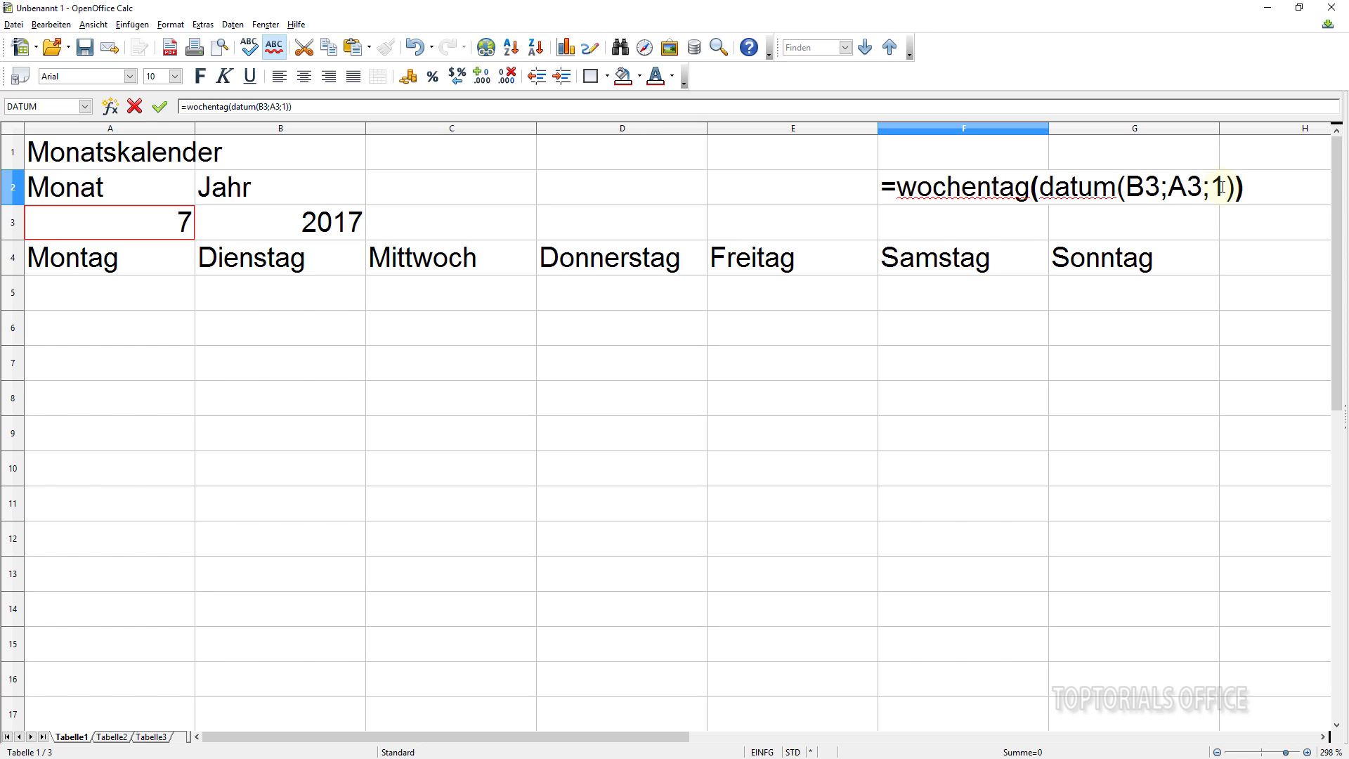
pyautogui.press('Return')
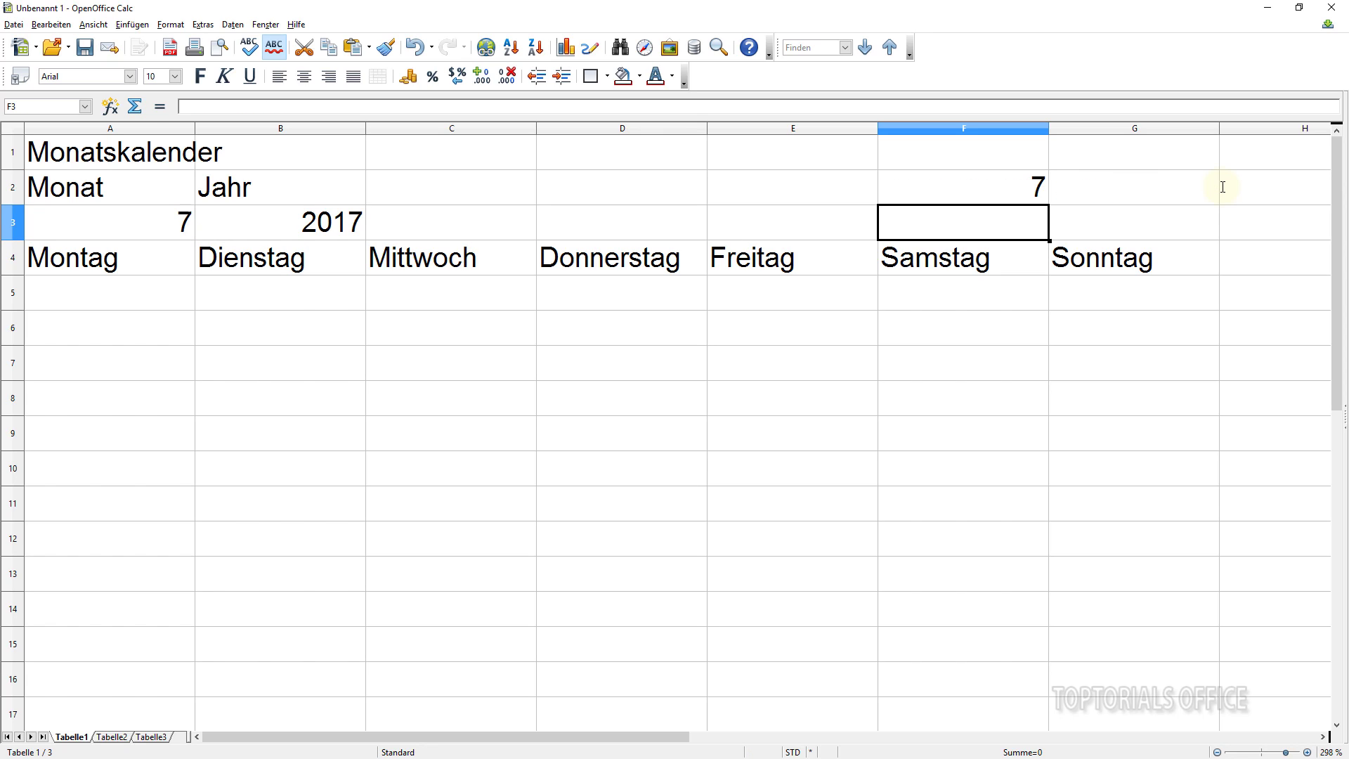
# Add the type argument 2 to the WOCHENTAG formula in cell F2, making it =WOCHENTAG(DATUM(B3;A3;1);2).
pyautogui.doubleClick(1039, 184)
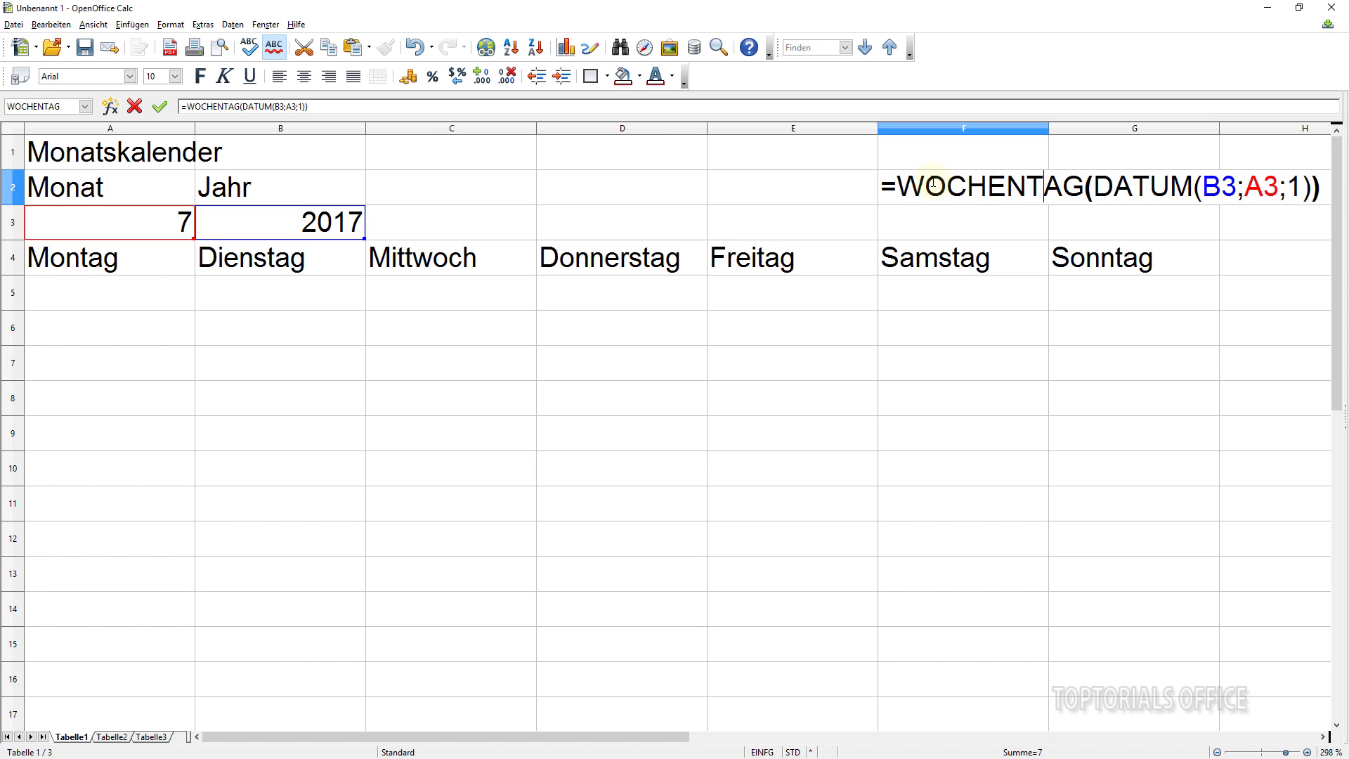
pyautogui.click(1311, 187)
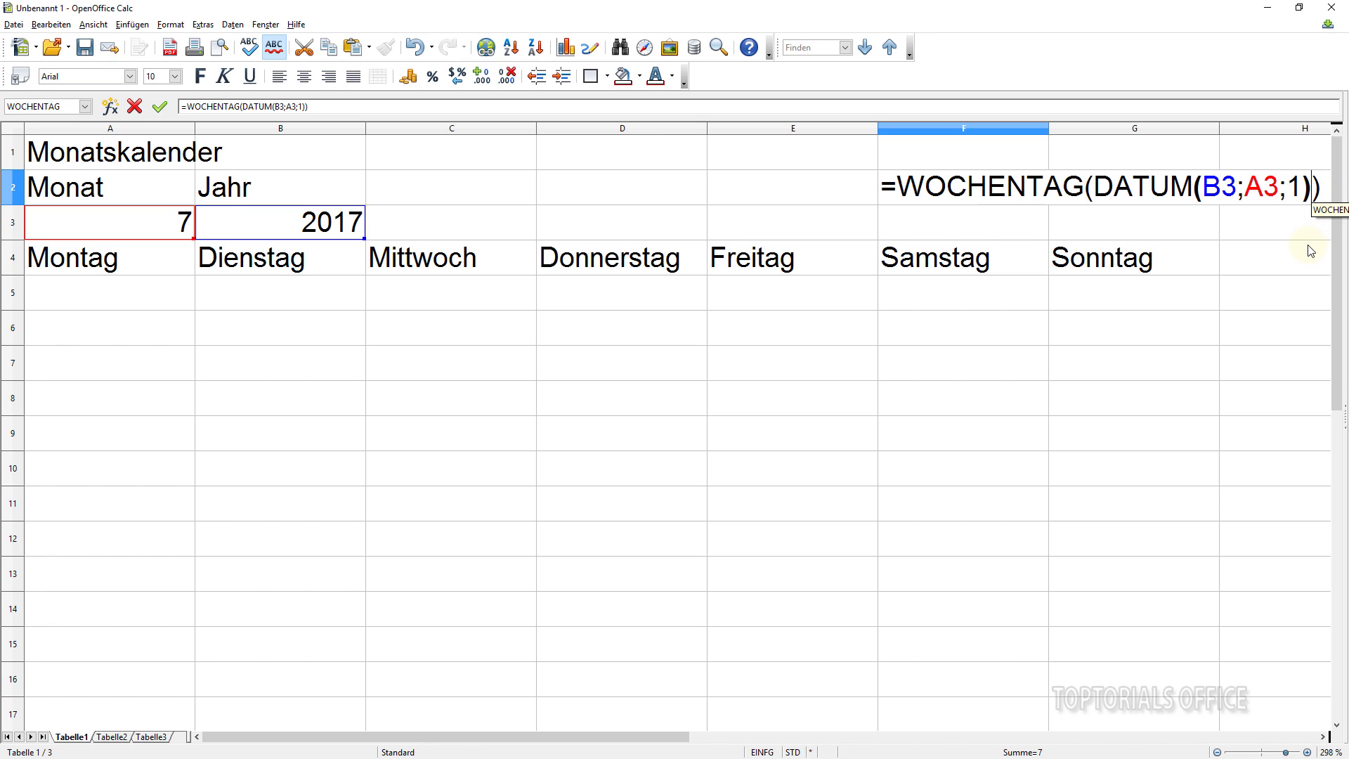
pyautogui.write(';')
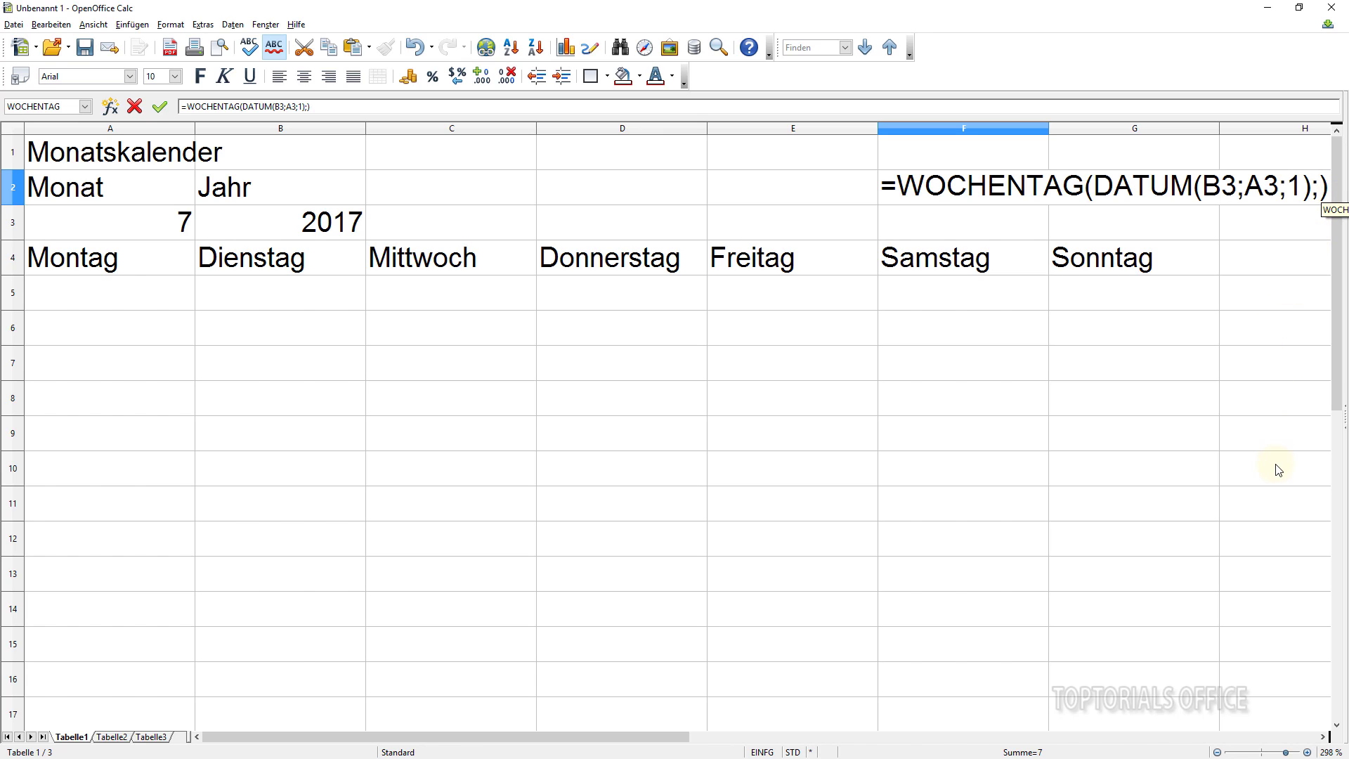
pyautogui.write('2')
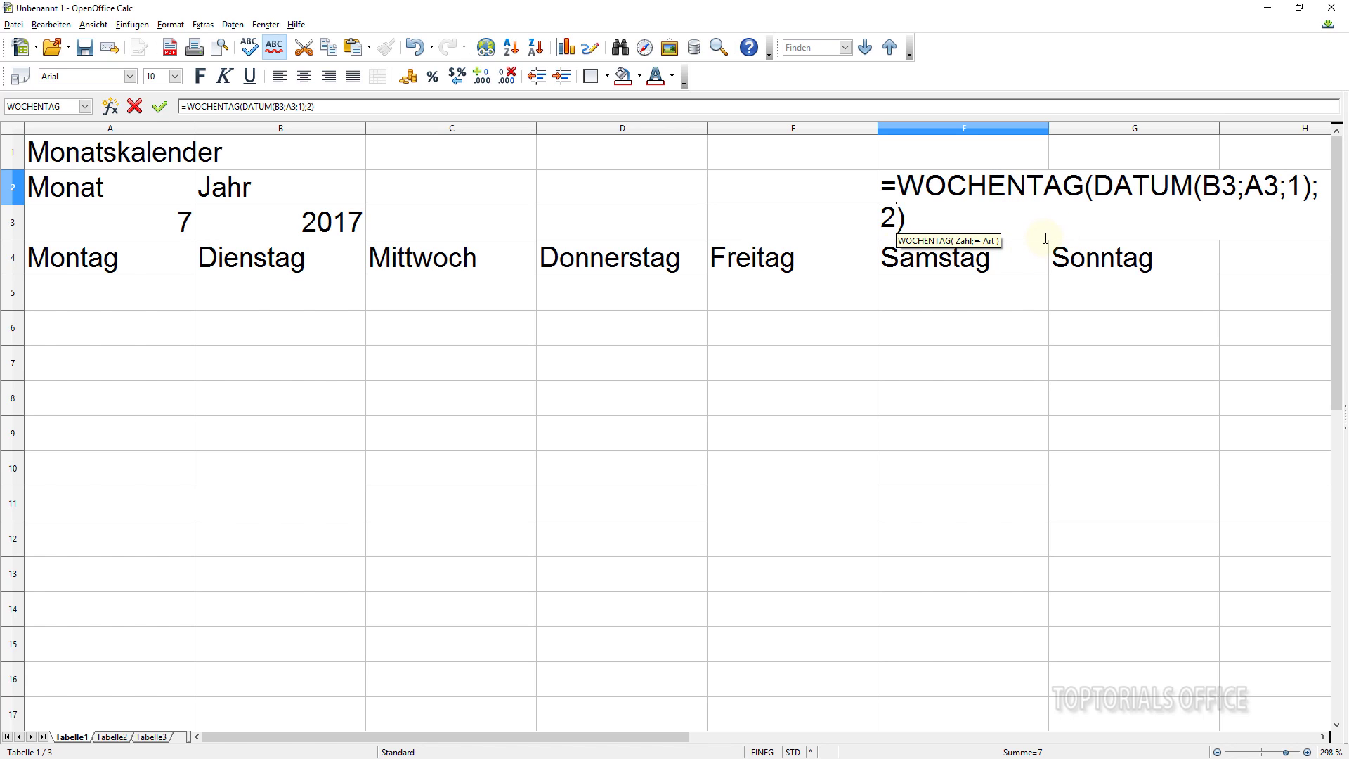
pyautogui.press('Return')
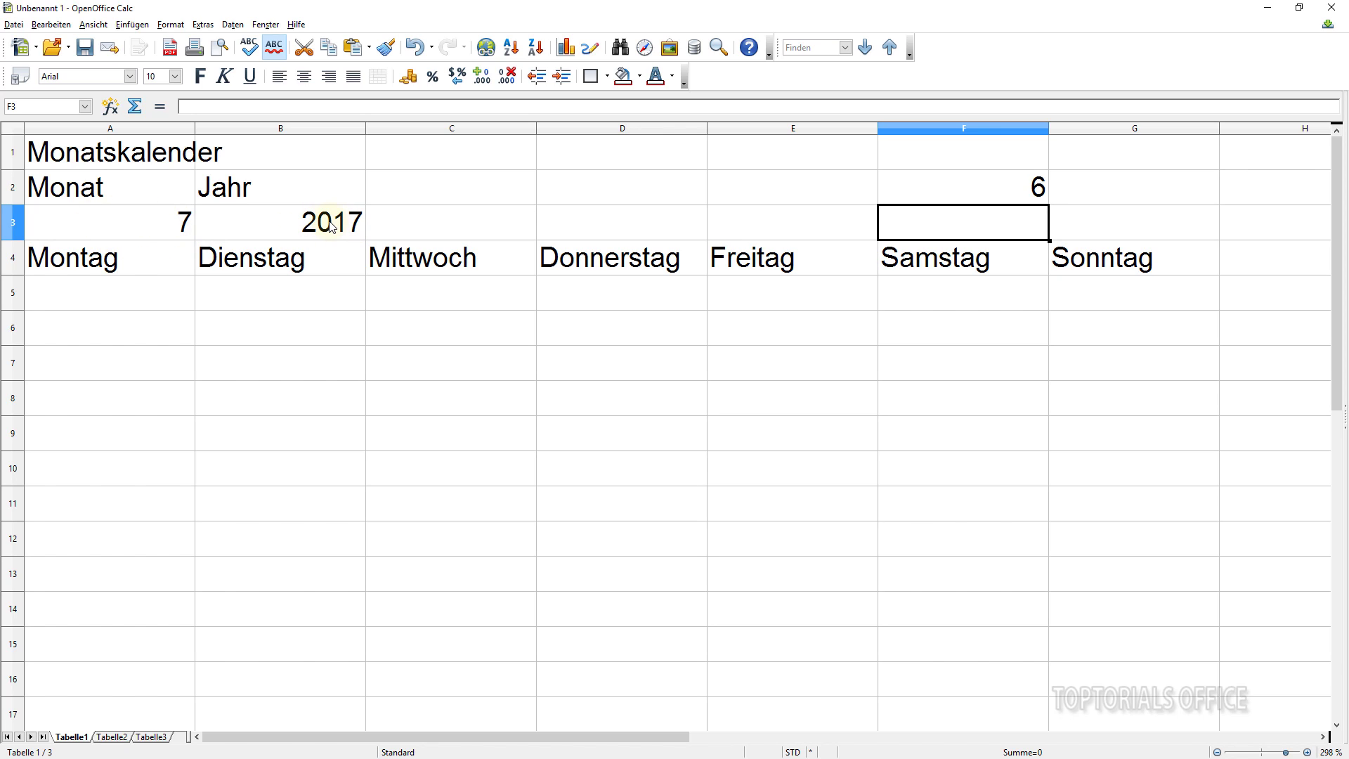
# Delete the weekday test formula from cell F2.
pyautogui.click(1023, 190)
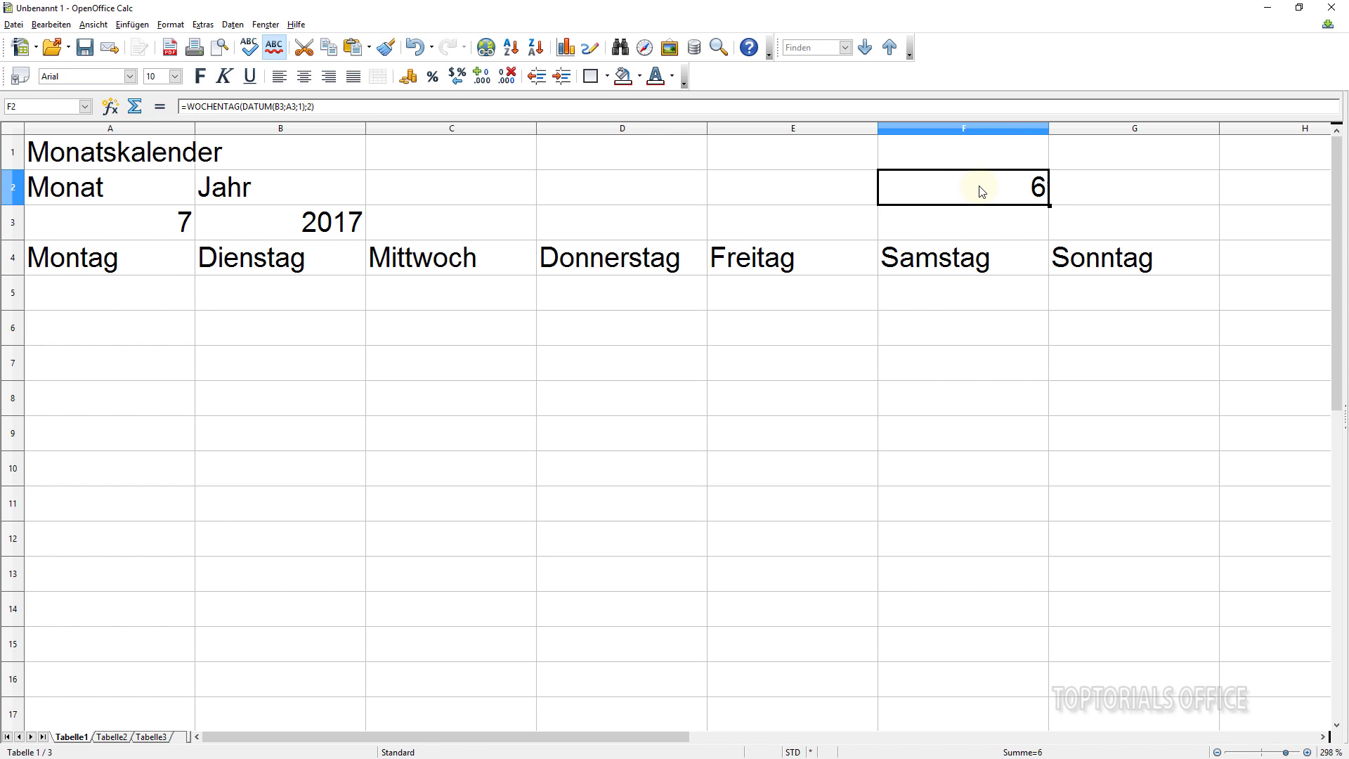
pyautogui.press('BackSpace')
pyautogui.click(738, 319)
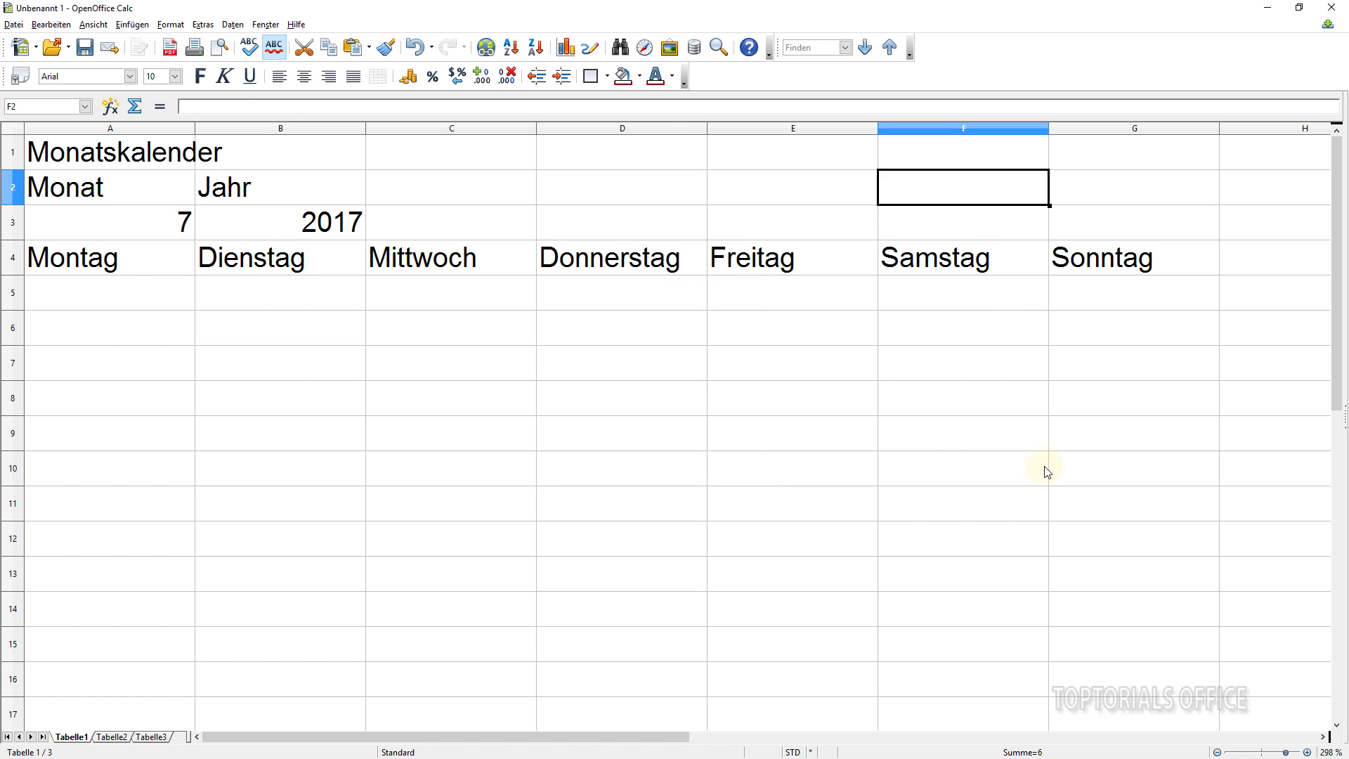
# Switch to the Editor window and examine the prepared formula's $B$3 reference, nested WOCHENTAG and DATUM parts, and SPALTE(A4) and ZEILE(B1) terms.
pyautogui.hotkey('alt', 'Tab')
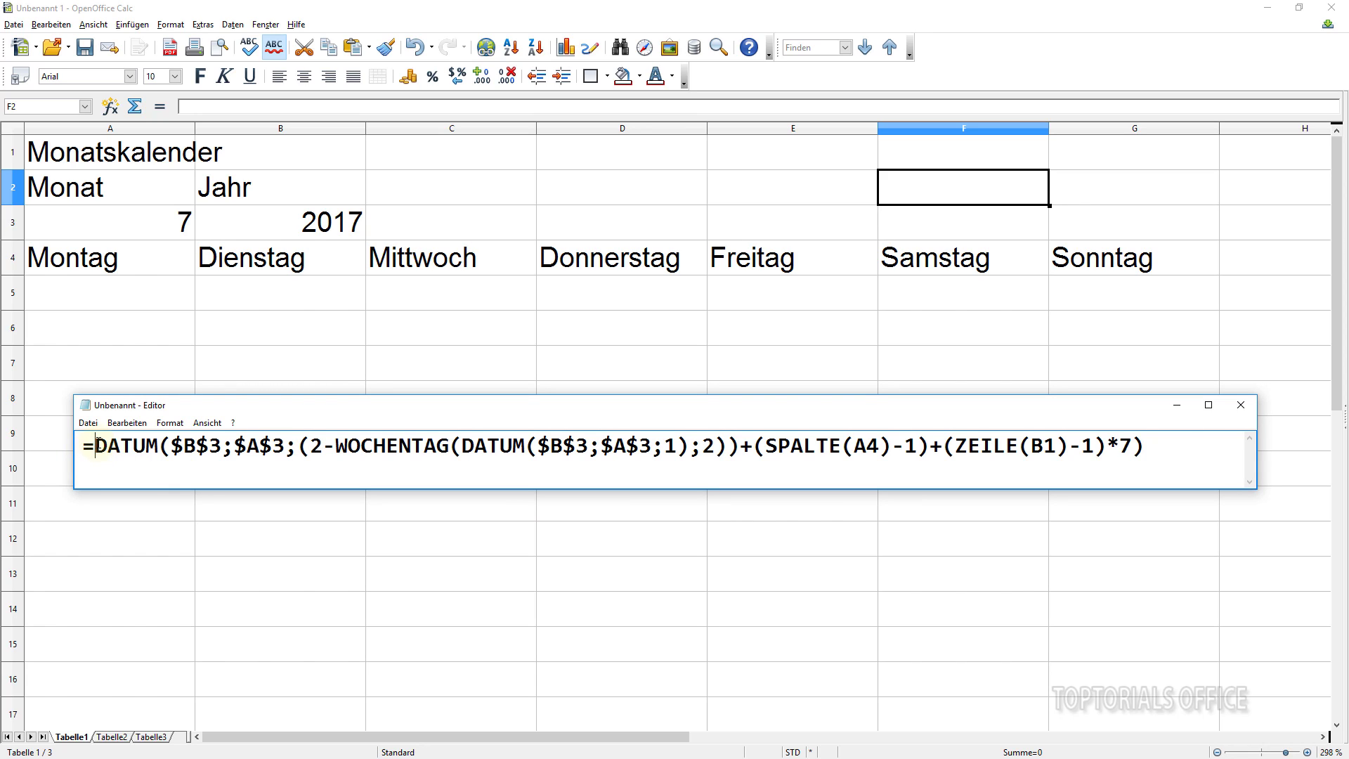
pyautogui.doubleClick(97, 446)
pyautogui.moveTo(171, 451); pyautogui.dragTo(220, 457)
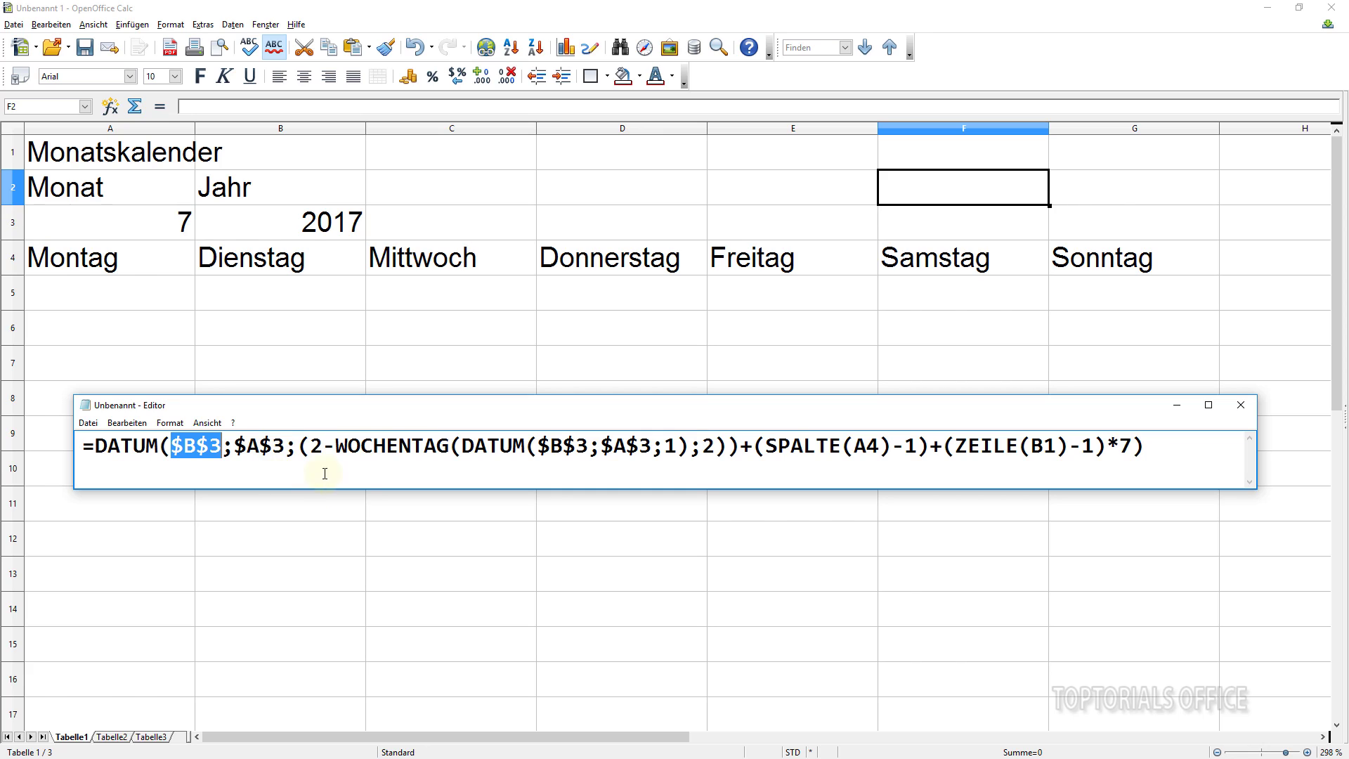
pyautogui.click(298, 447)
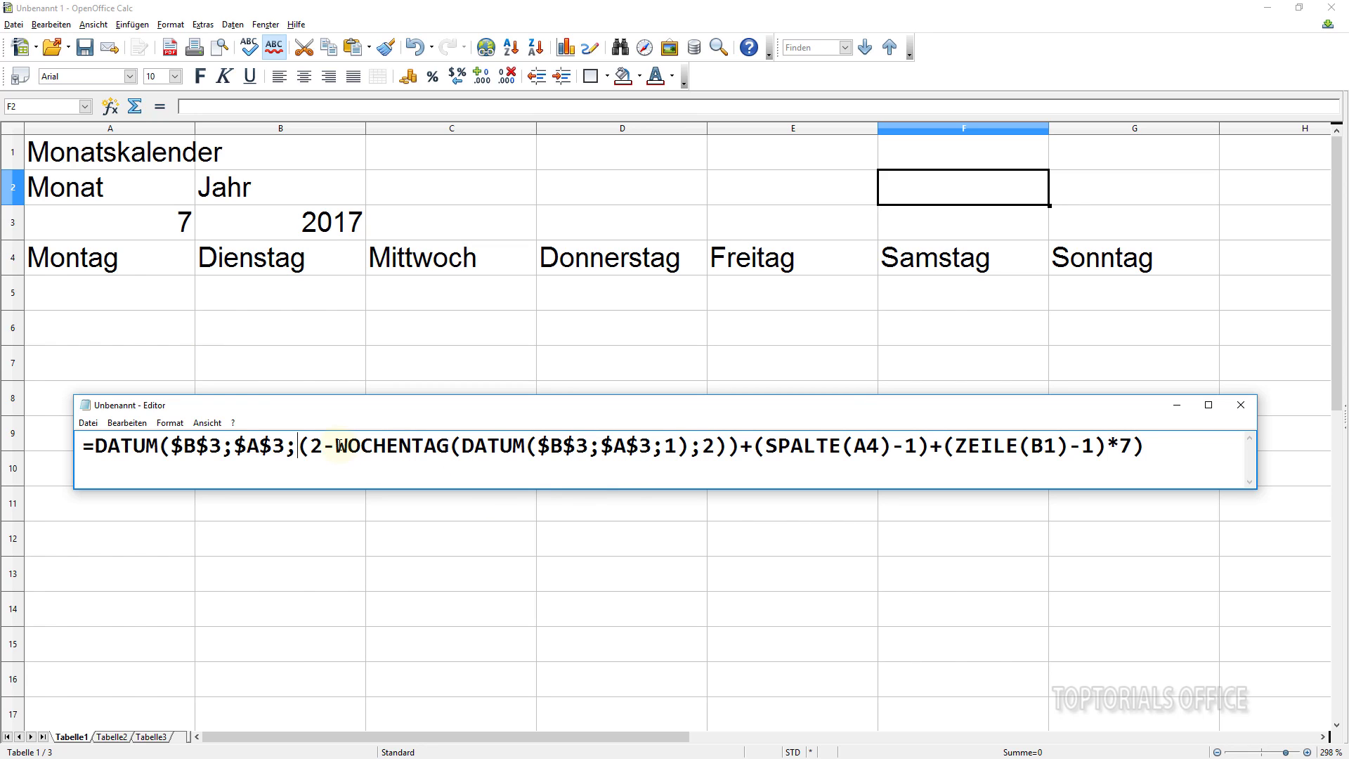
pyautogui.moveTo(335, 445); pyautogui.dragTo(728, 445)
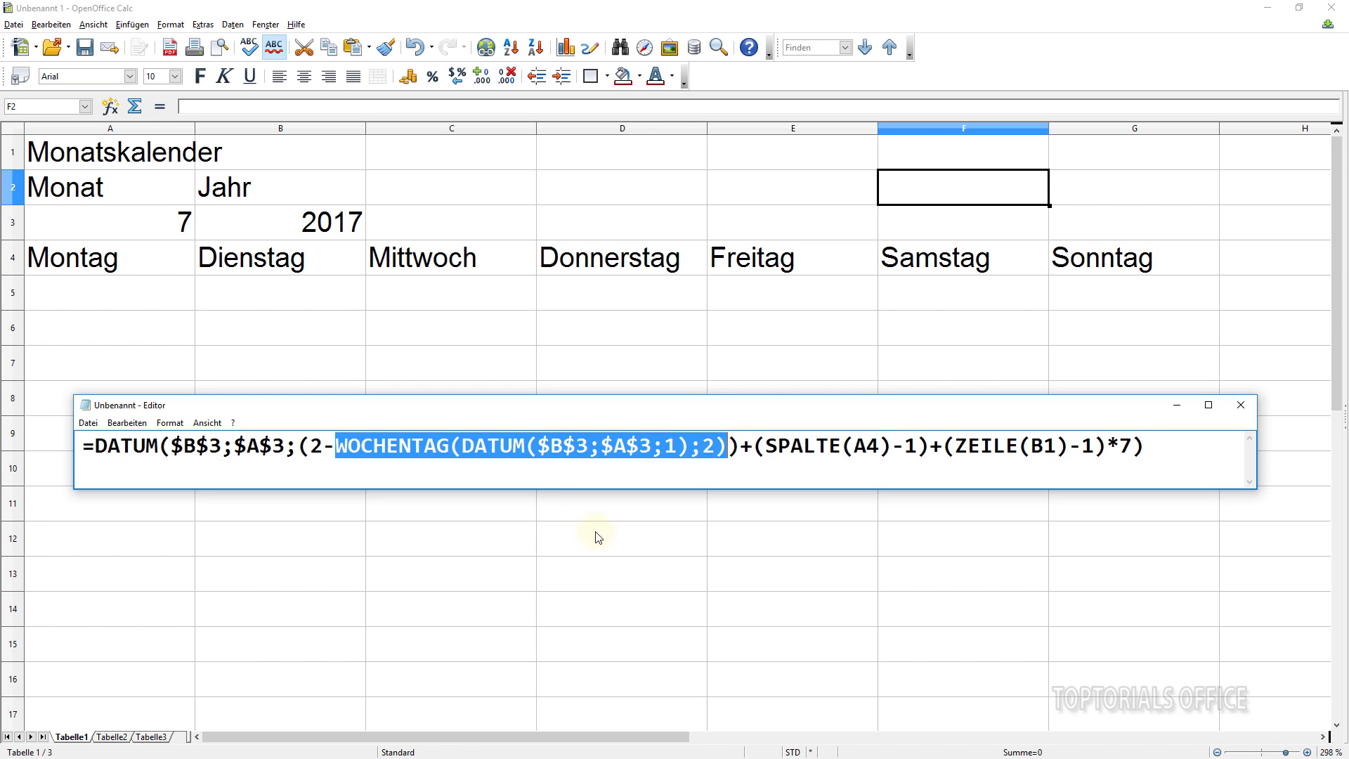
pyautogui.click(464, 447)
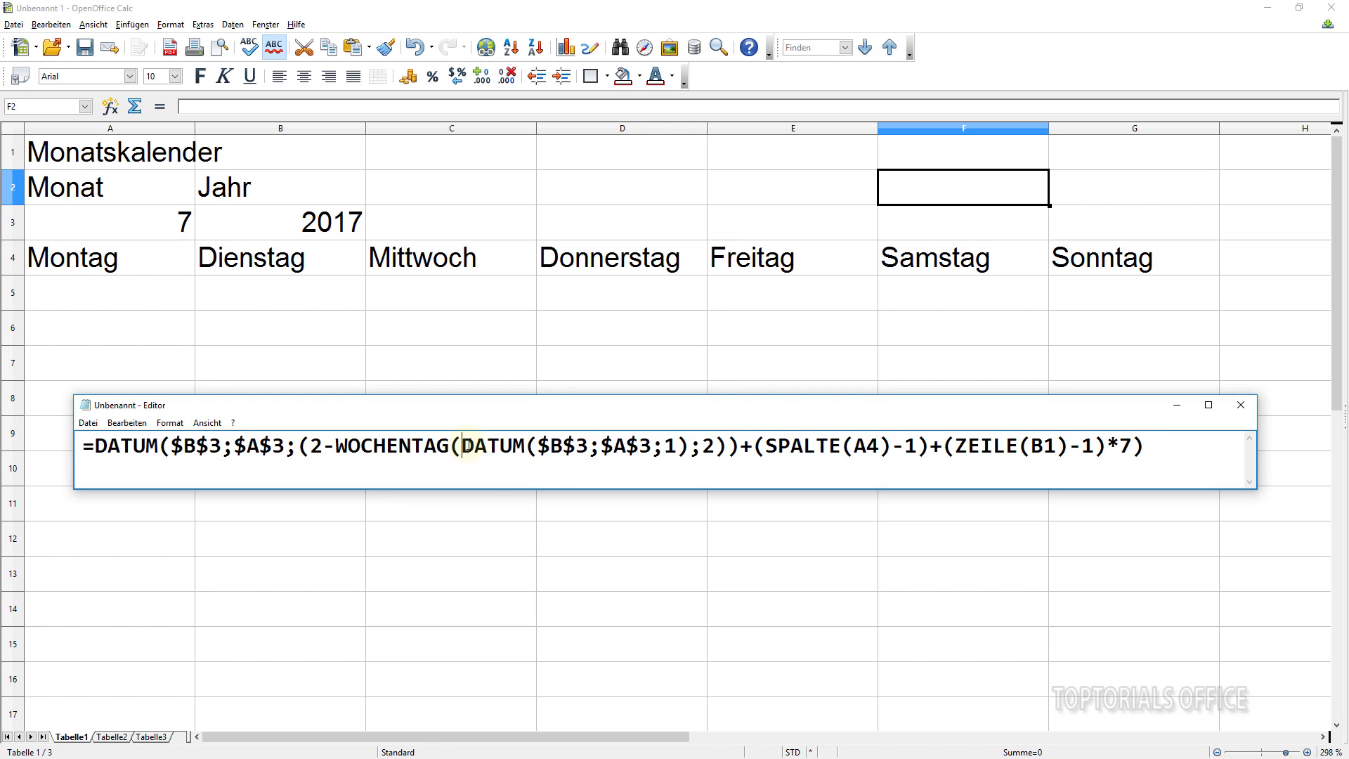
pyautogui.moveTo(466, 447); pyautogui.dragTo(688, 445)
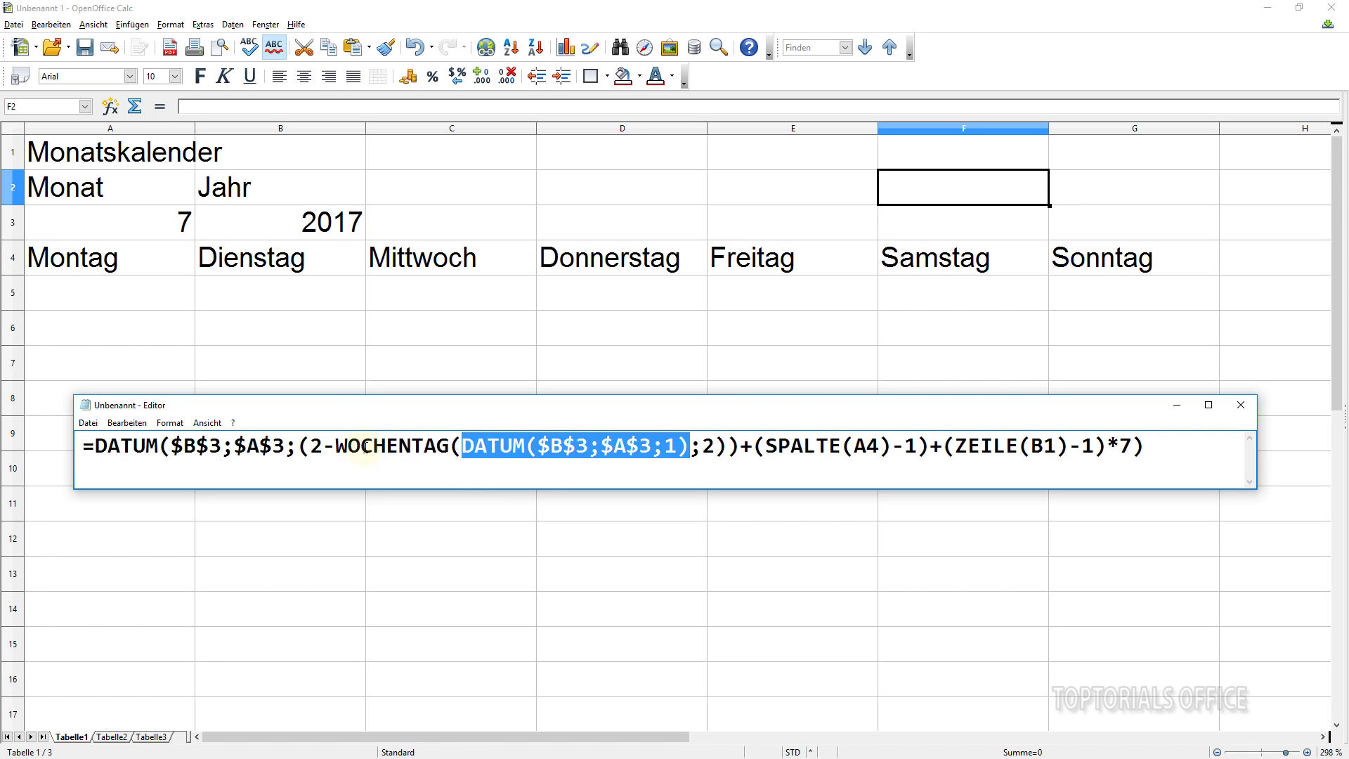
pyautogui.click(730, 447)
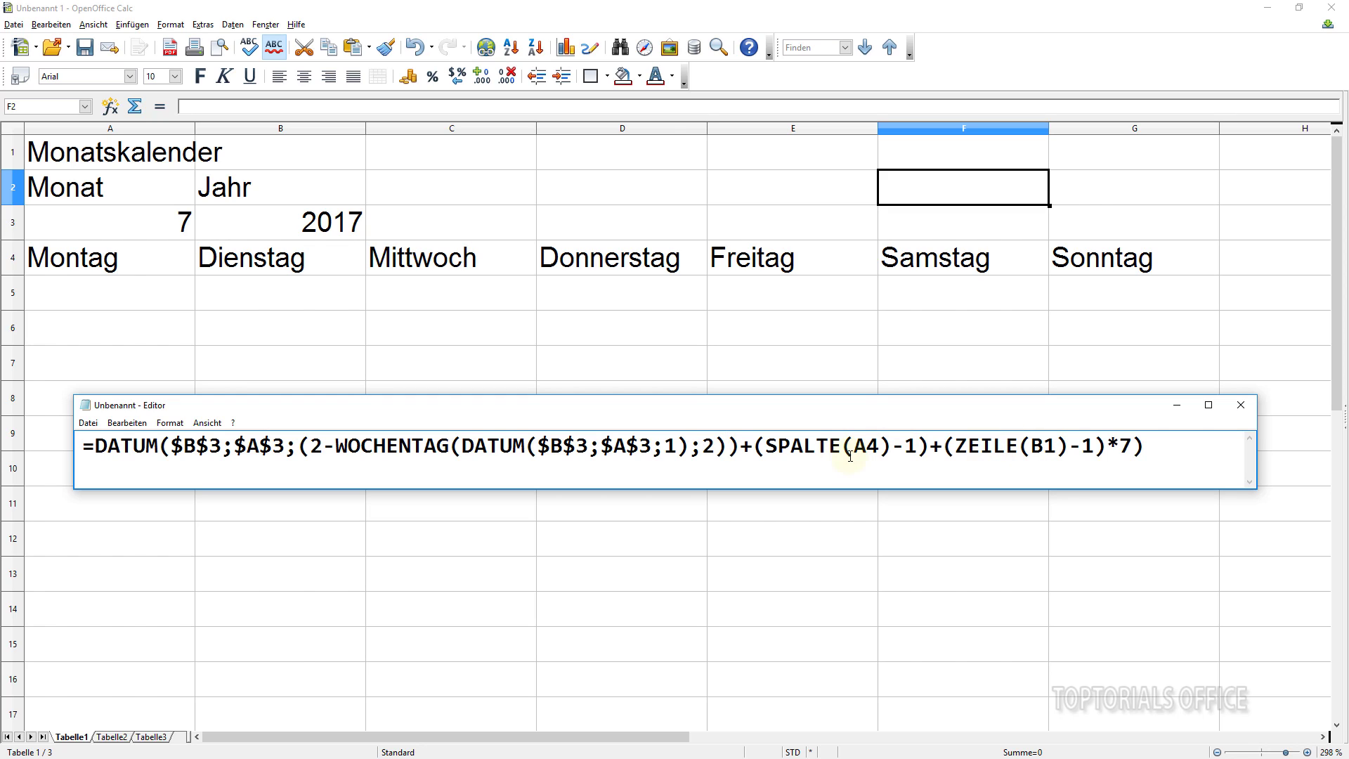
pyautogui.moveTo(852, 447); pyautogui.dragTo(882, 447)
pyautogui.click(1033, 447)
pyautogui.moveTo(1033, 448); pyautogui.dragTo(1056, 448)
# Copy the complete formula from the Editor into cell A5 of the Calc sheet: =DATUM($B$3;$A$3;(2-WOCHENTAG(DATUM($B$3;$A$3;1);2))+(SPALTE(A4)-1)+(ZEILE(B1)-1)*7).
pyautogui.moveTo(1163, 450); pyautogui.dragTo(75, 429)
pyautogui.hotkey('ctrl', 'c')
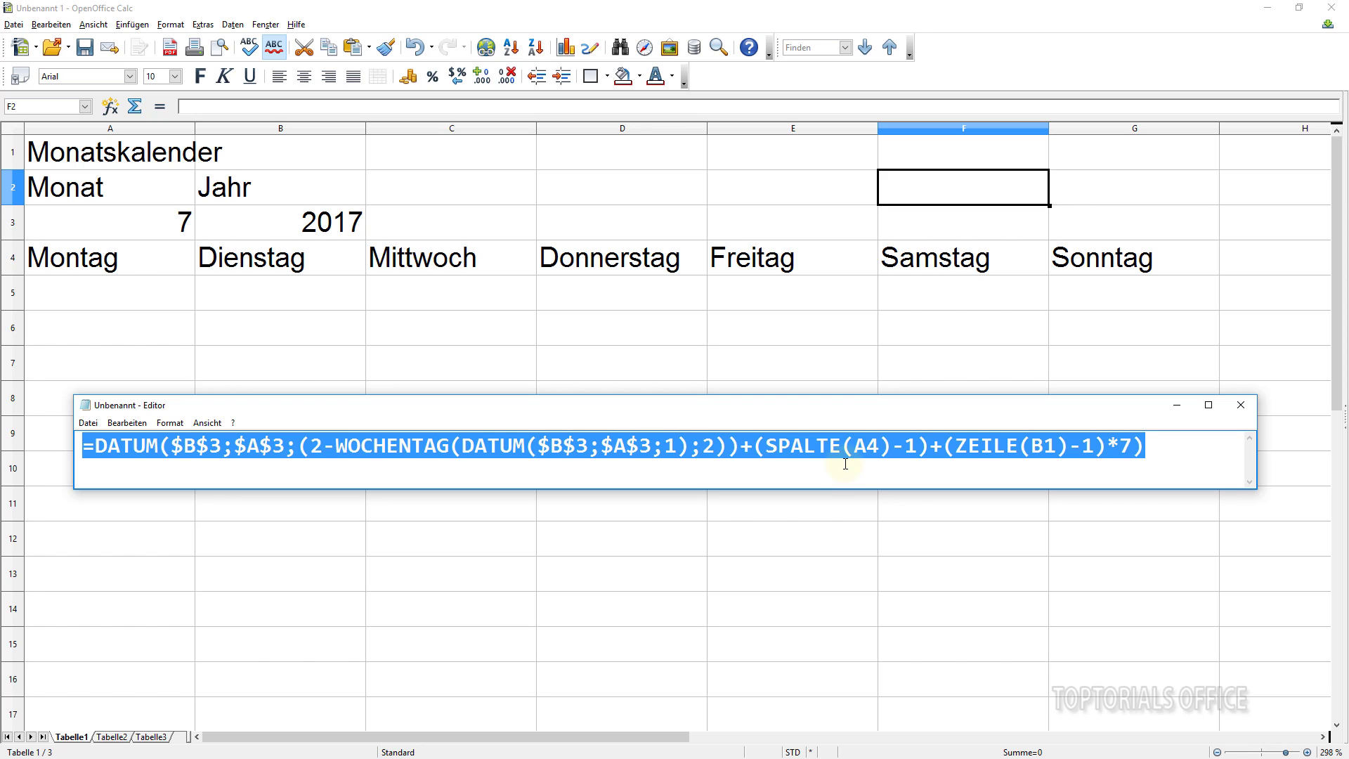
pyautogui.click(111, 302)
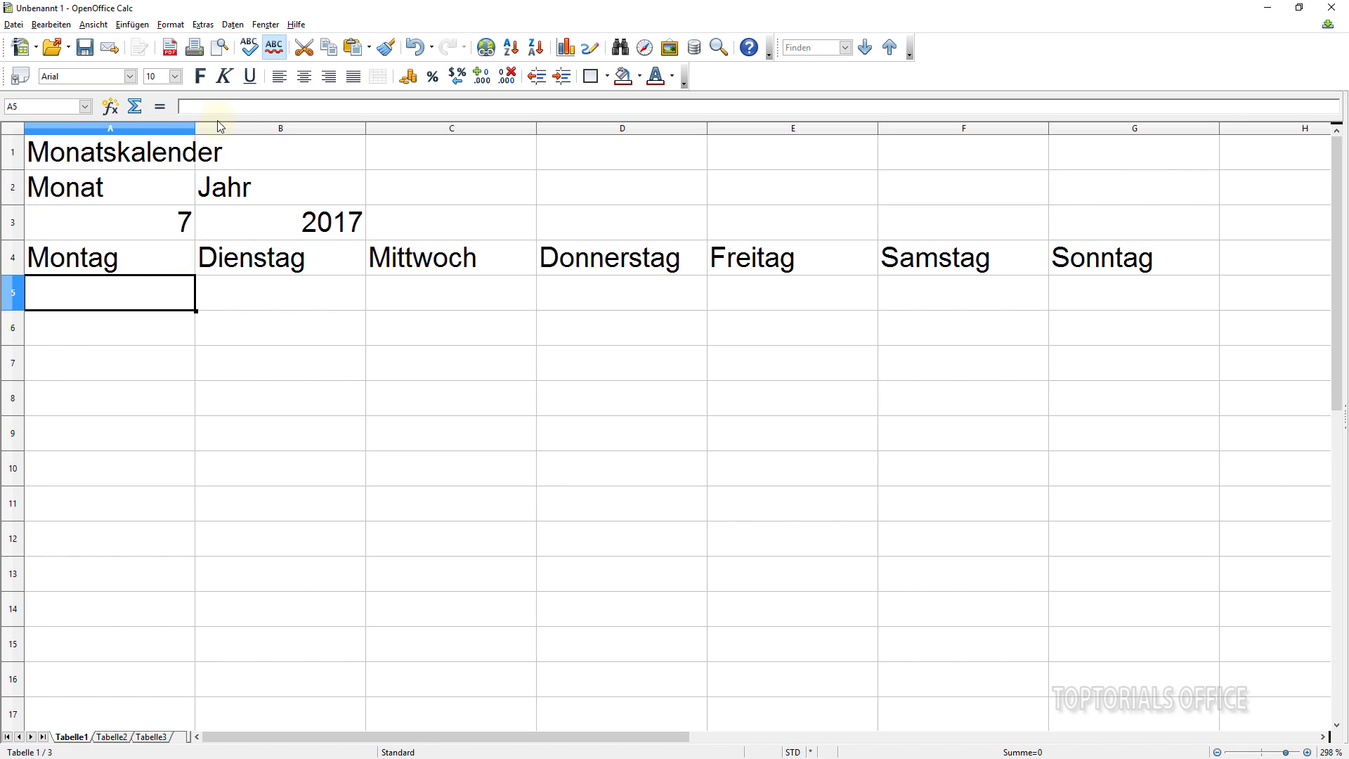
pyautogui.doubleClick(114, 294)
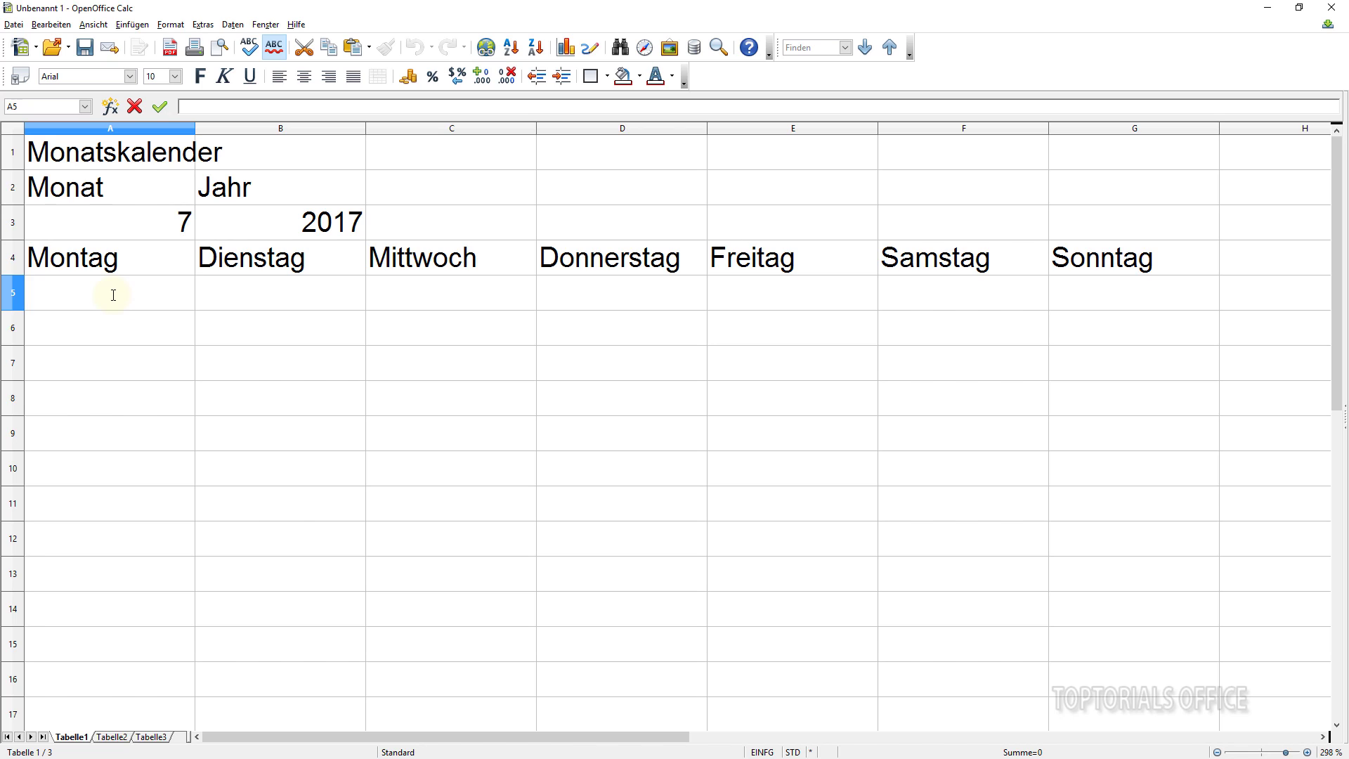
pyautogui.rightClick(113, 294)
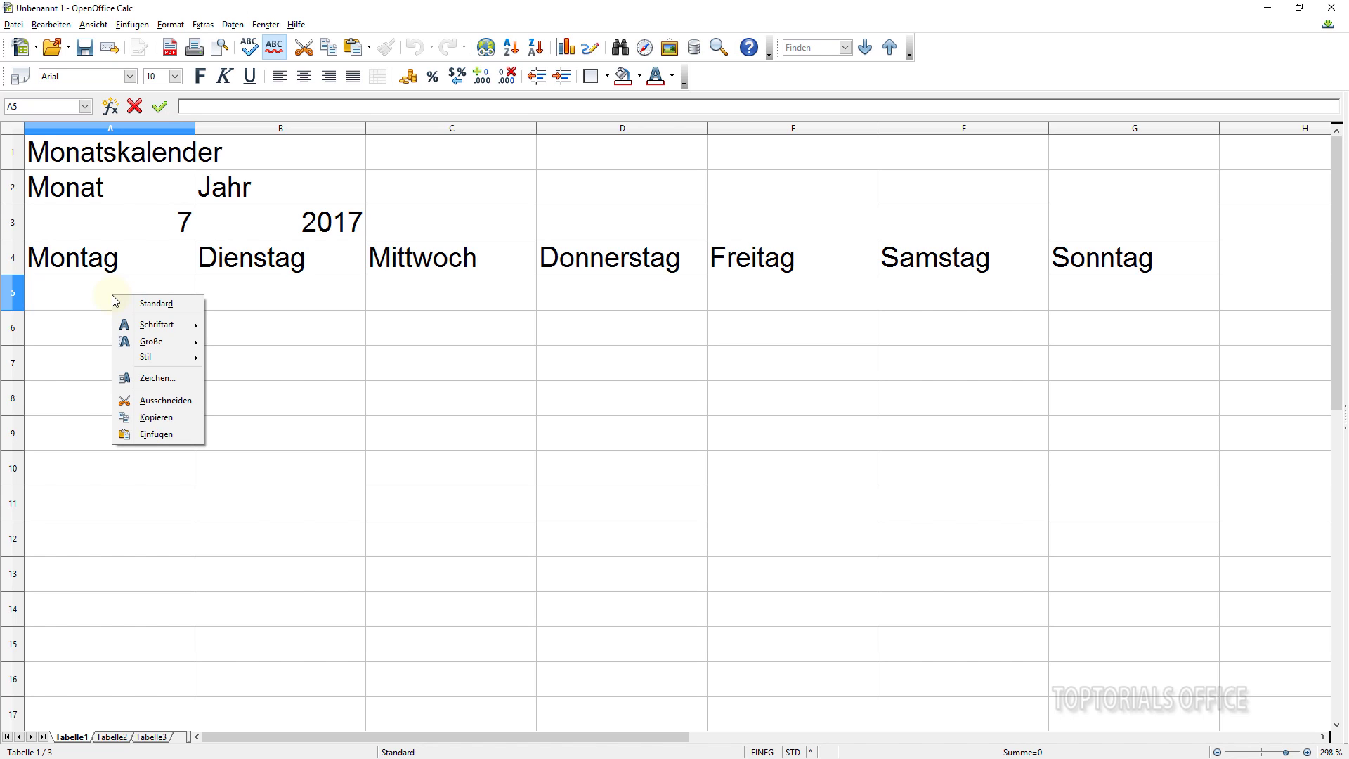
pyautogui.click(138, 435)
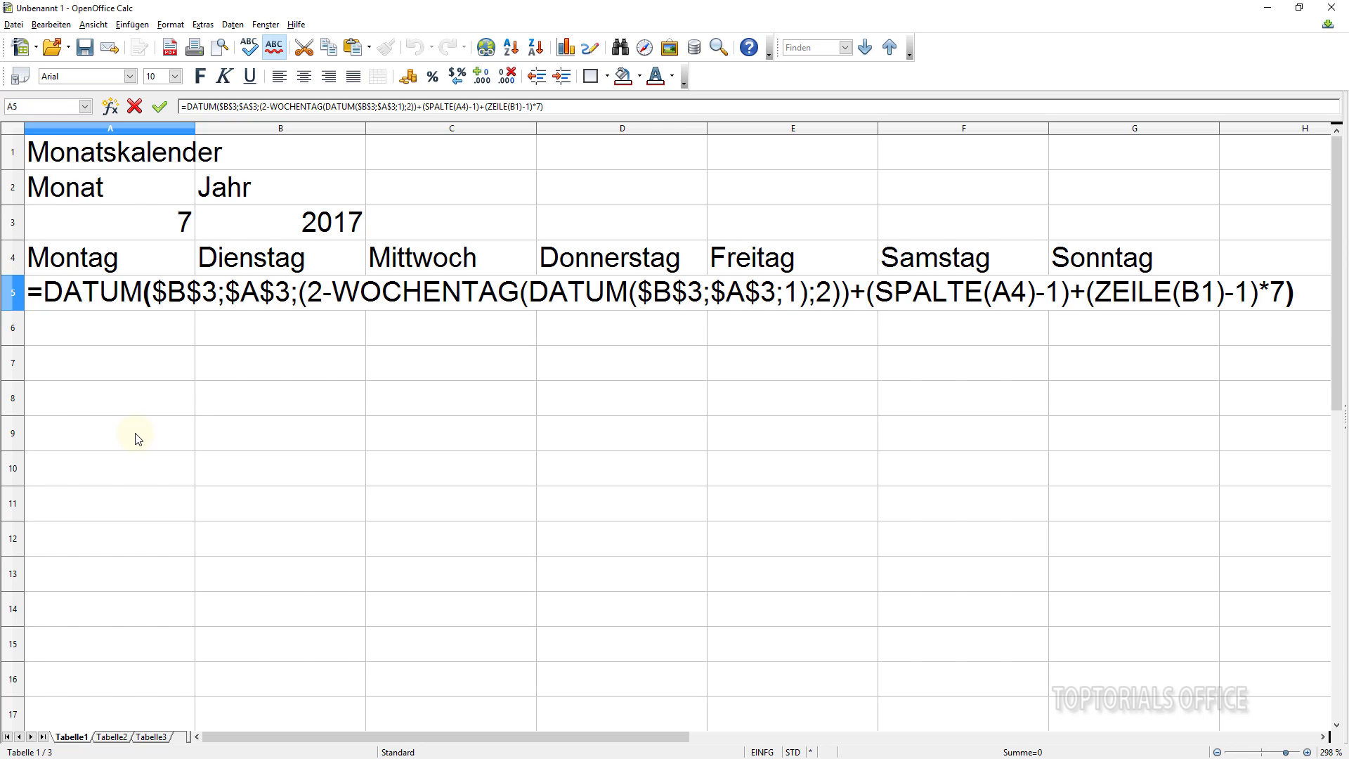
pyautogui.press('Return')
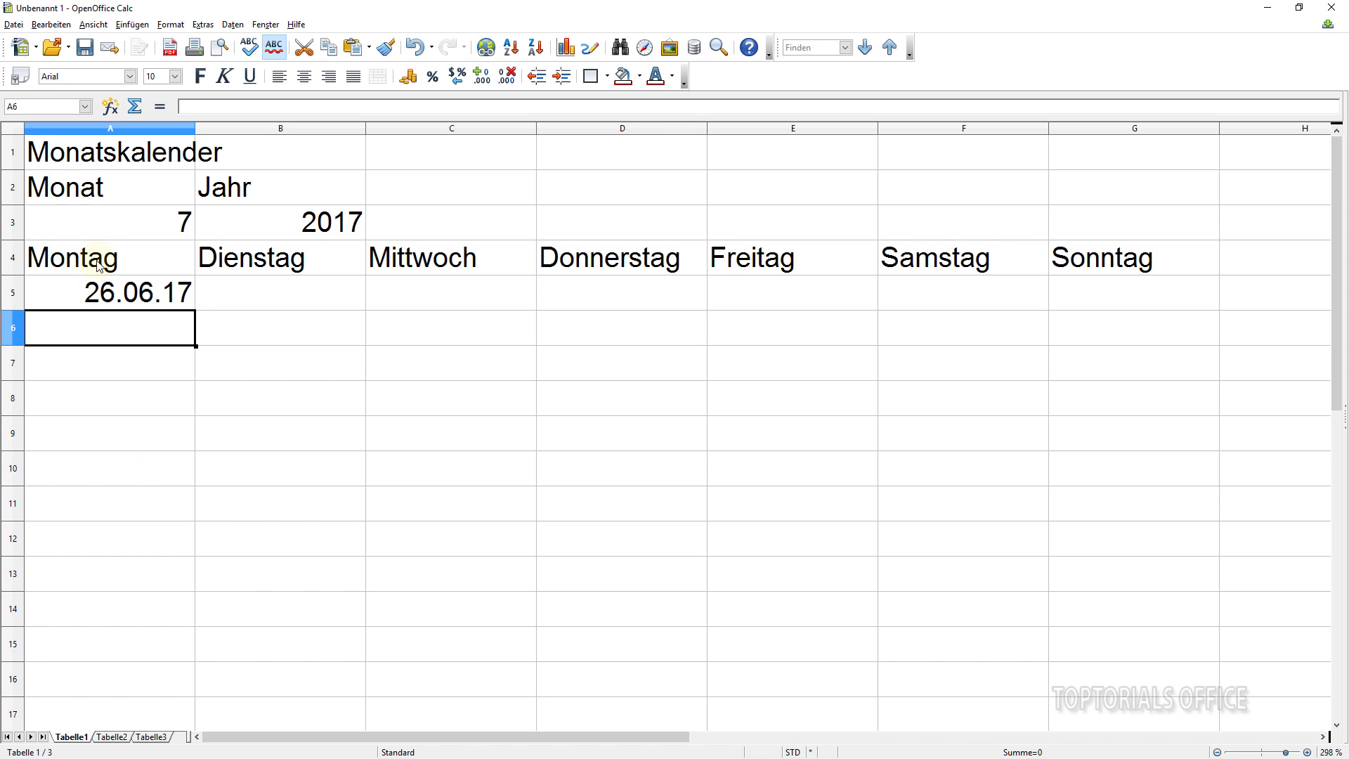
# Autofill the date formula from A5 across to G5, and extend the whole row A5:G5 down to row 10.
pyautogui.click(104, 298)
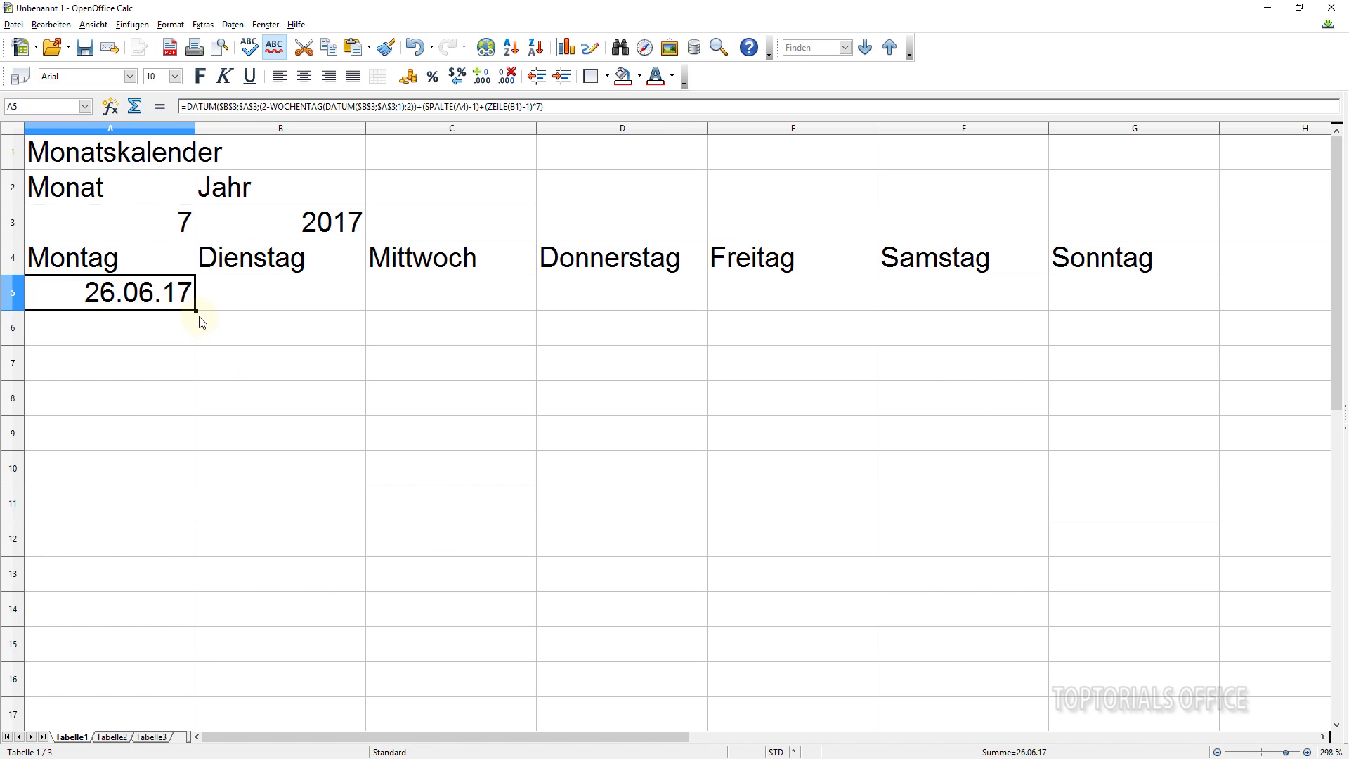
pyautogui.moveTo(665, 320); pyautogui.dragTo(1165, 322)
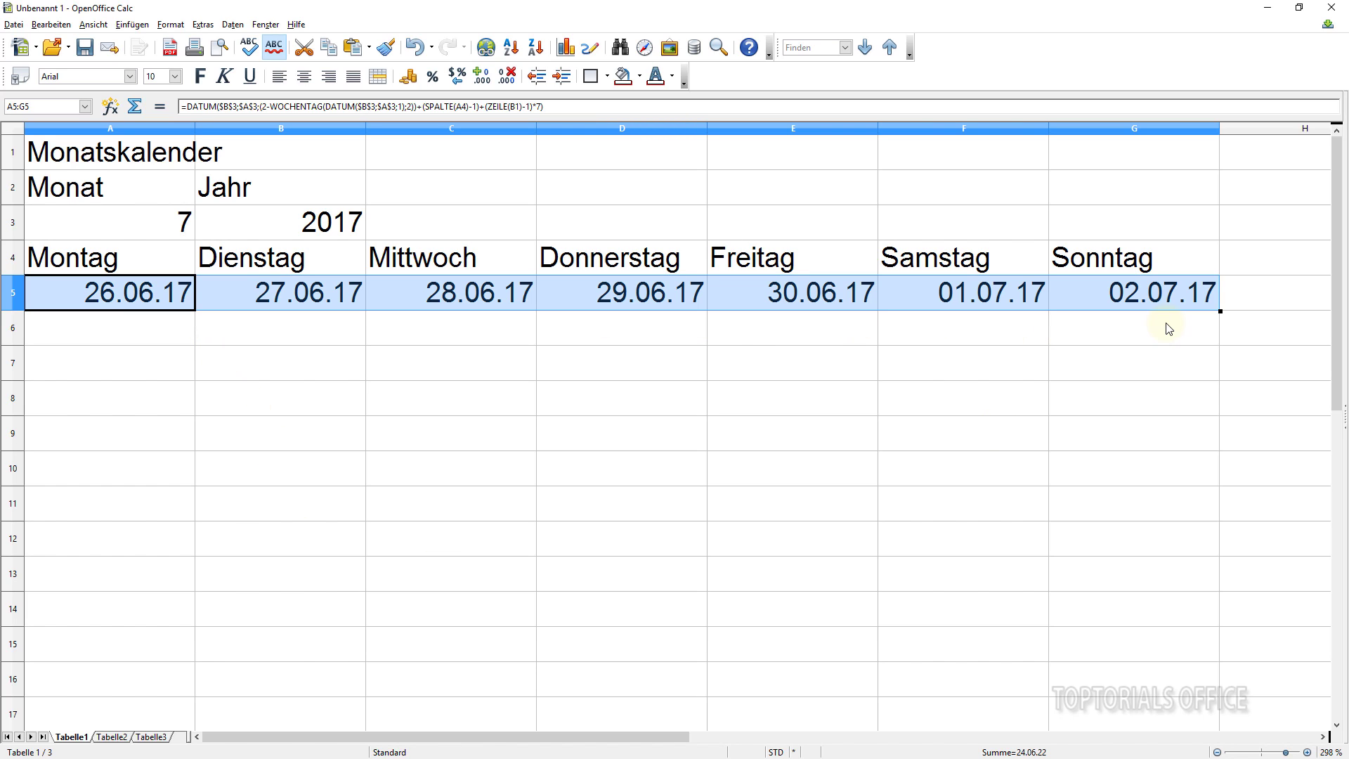
pyautogui.click(963, 305)
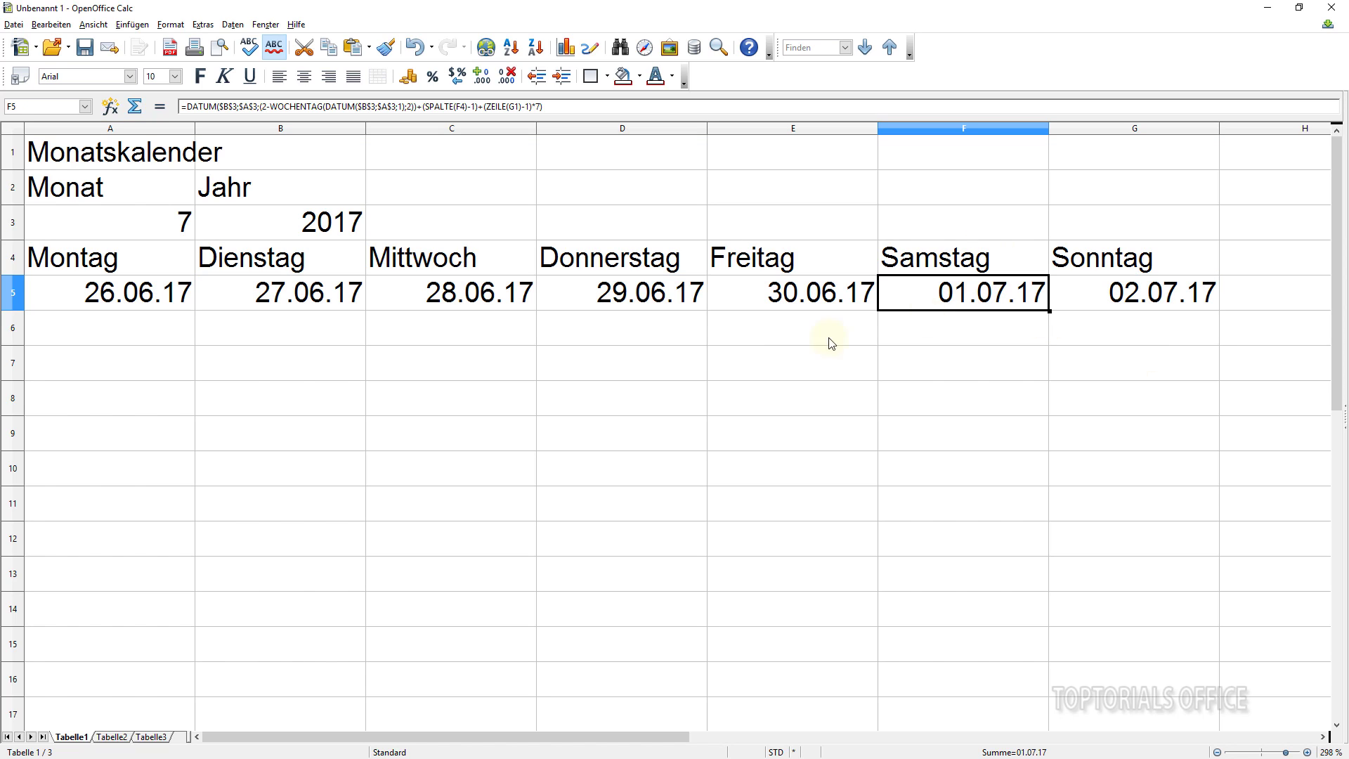
pyautogui.moveTo(70, 293); pyautogui.dragTo(1234, 352)
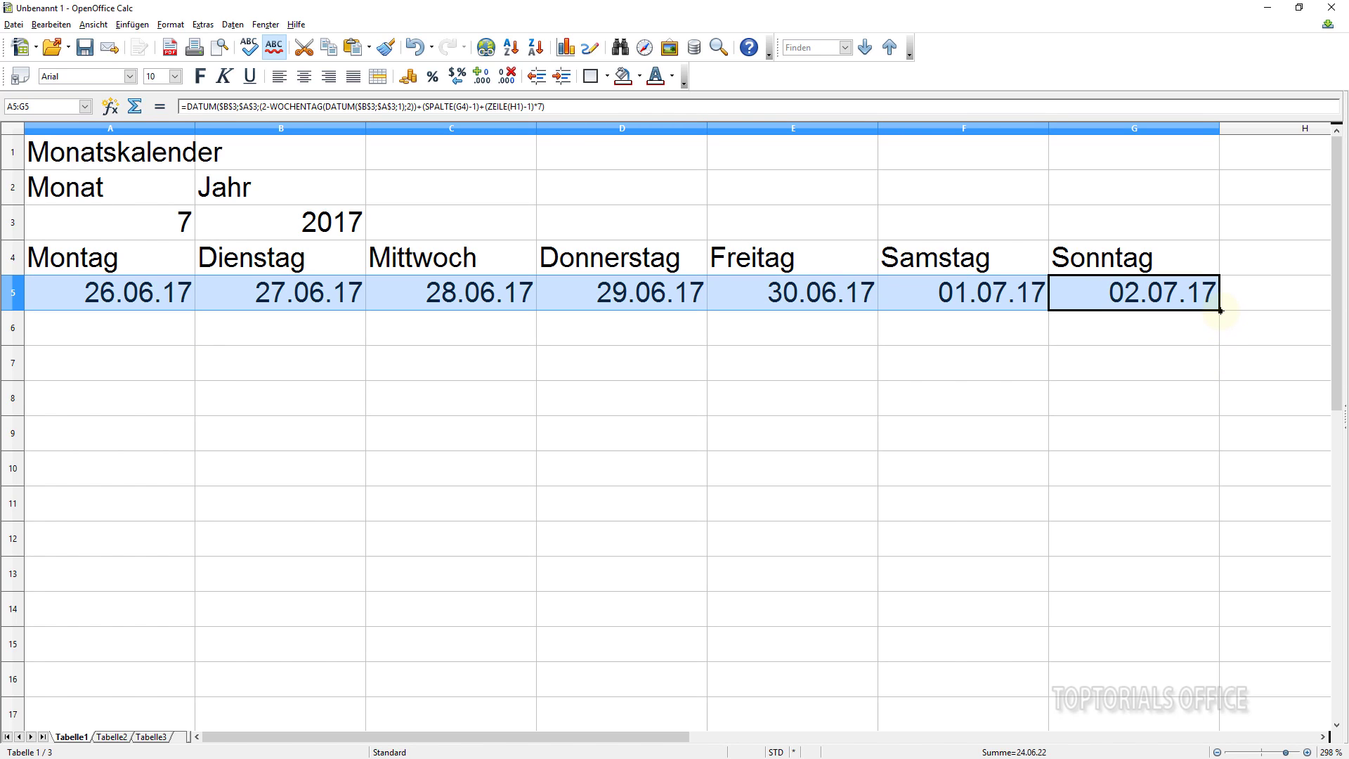
pyautogui.moveTo(1220, 310); pyautogui.dragTo(1229, 498)
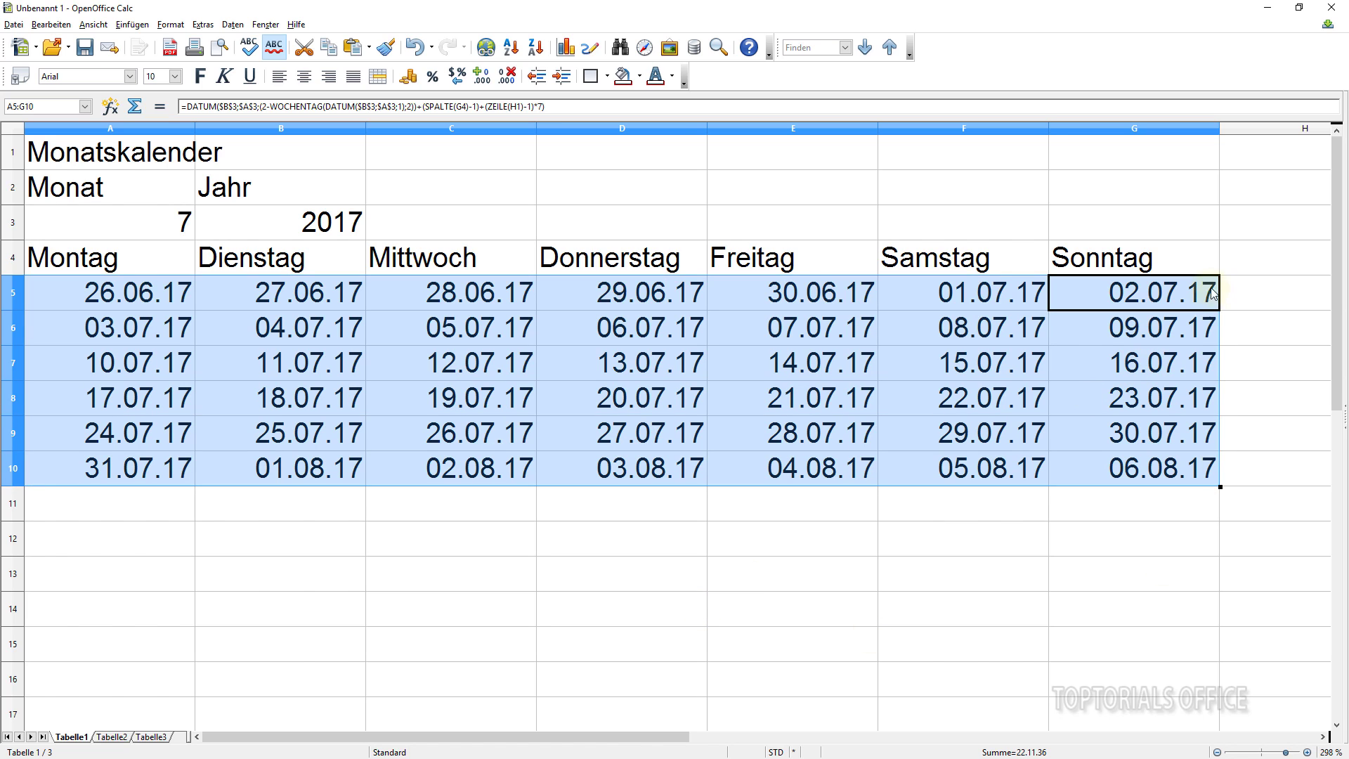
# Examine the filled calendar dates in A5:G10, checking how the weeks continue from row to row.
pyautogui.click(1212, 294)
pyautogui.click(144, 329)
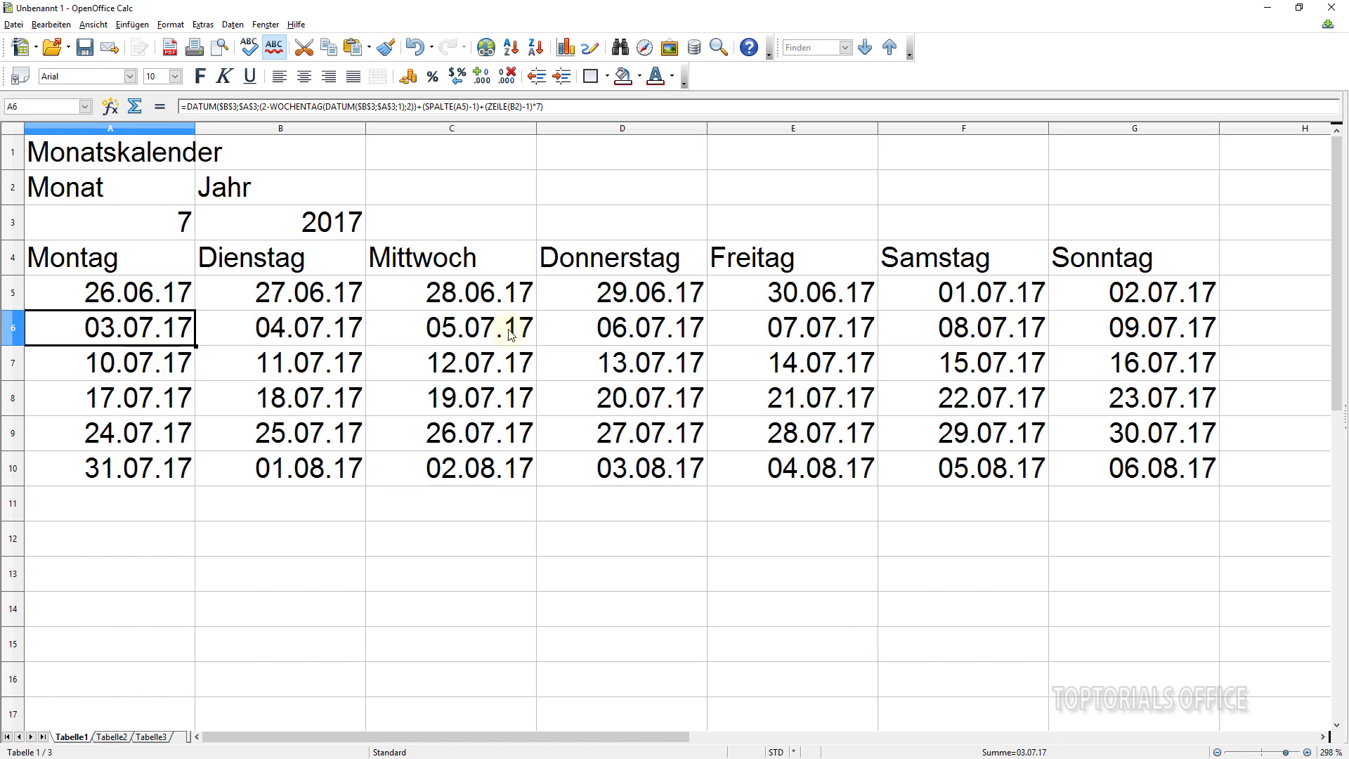
pyautogui.click(1130, 327)
pyautogui.click(144, 360)
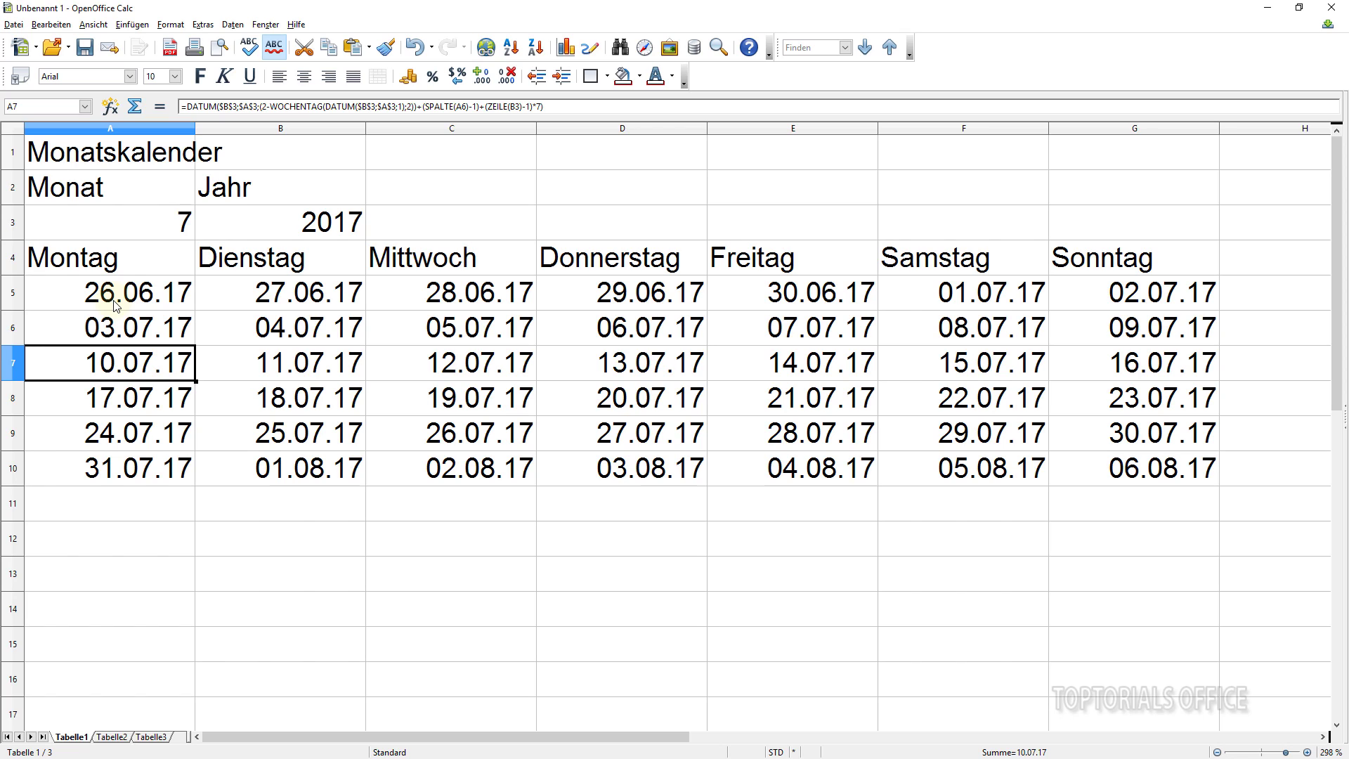
pyautogui.moveTo(141, 294); pyautogui.dragTo(1136, 472)
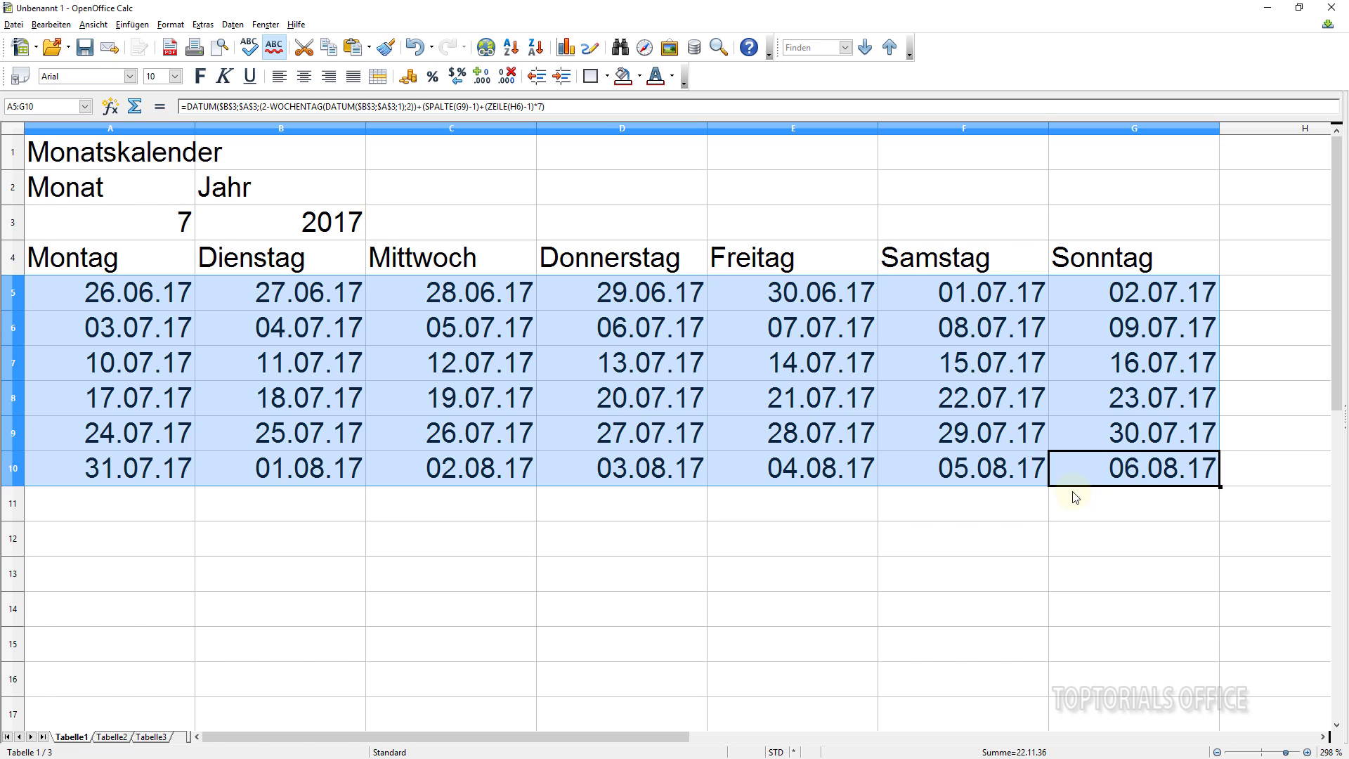
pyautogui.click(1102, 481)
pyautogui.click(1124, 432)
pyautogui.moveTo(1163, 485); pyautogui.dragTo(123, 294)
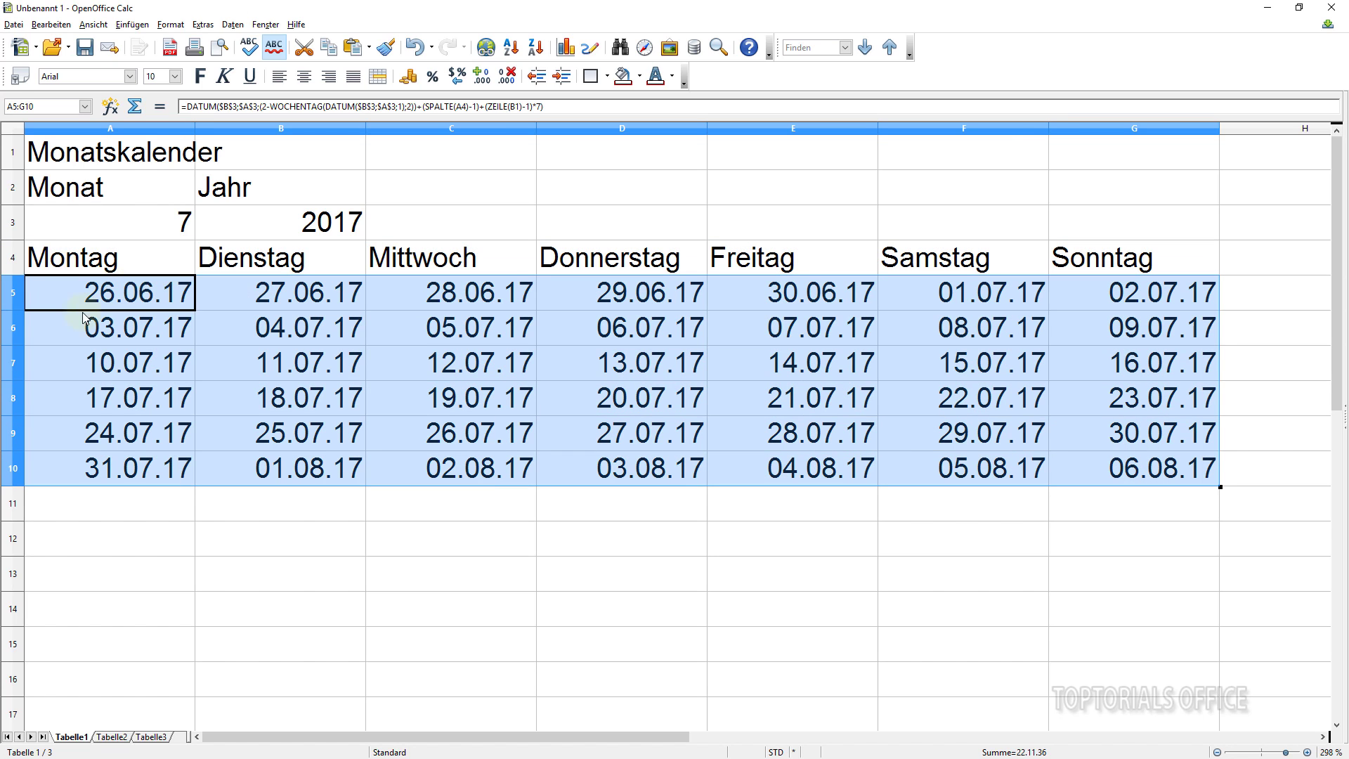
pyautogui.click(328, 354)
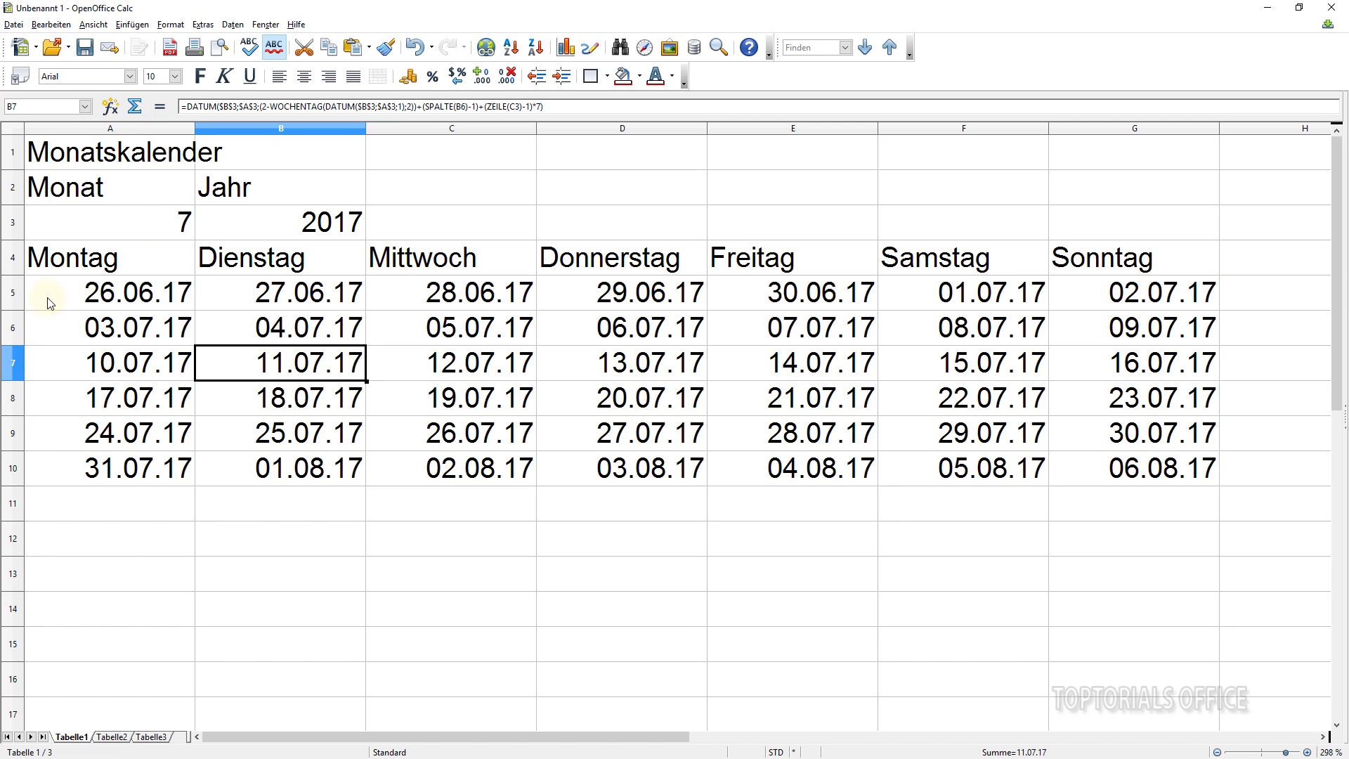
# Open conditional formatting for the date range A5:G10 and set condition 1 to the type "Formel ist".
pyautogui.moveTo(98, 295); pyautogui.dragTo(1108, 467)
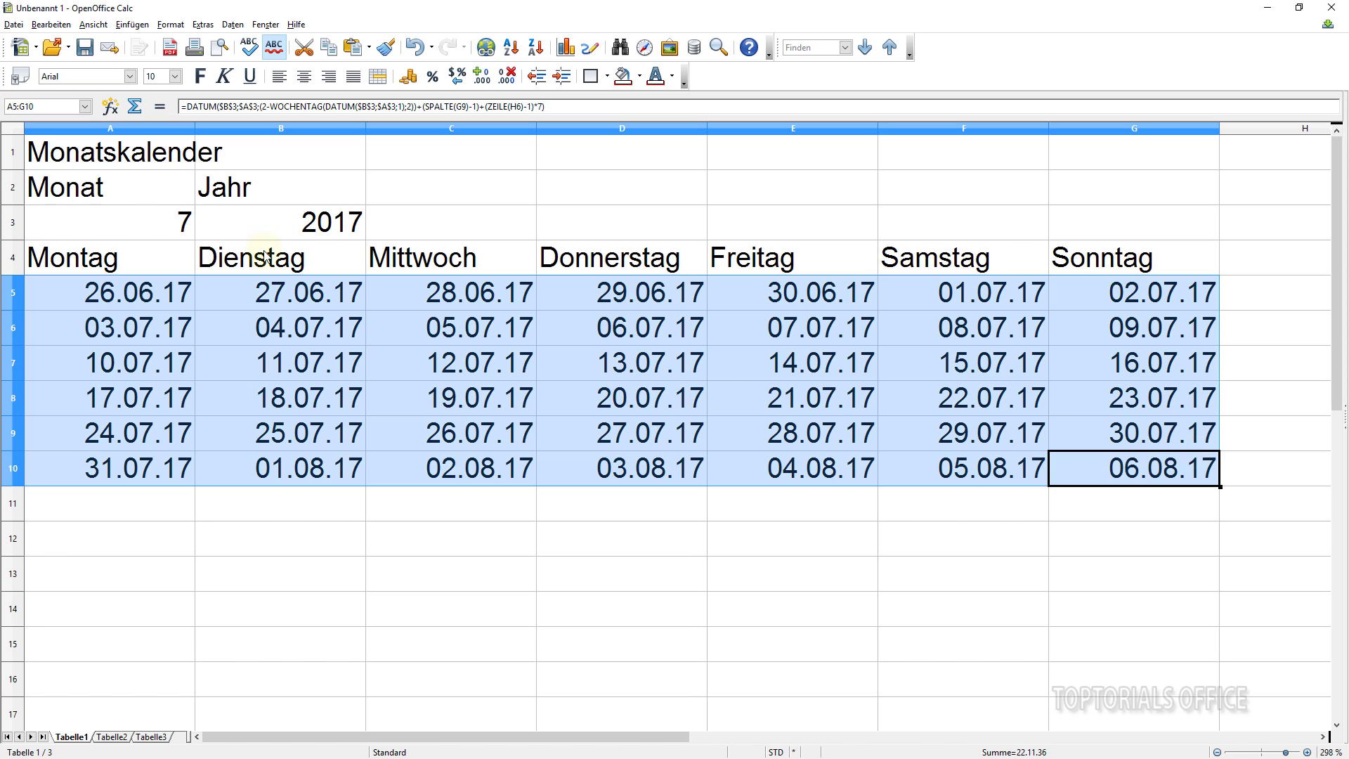
pyautogui.click(171, 24)
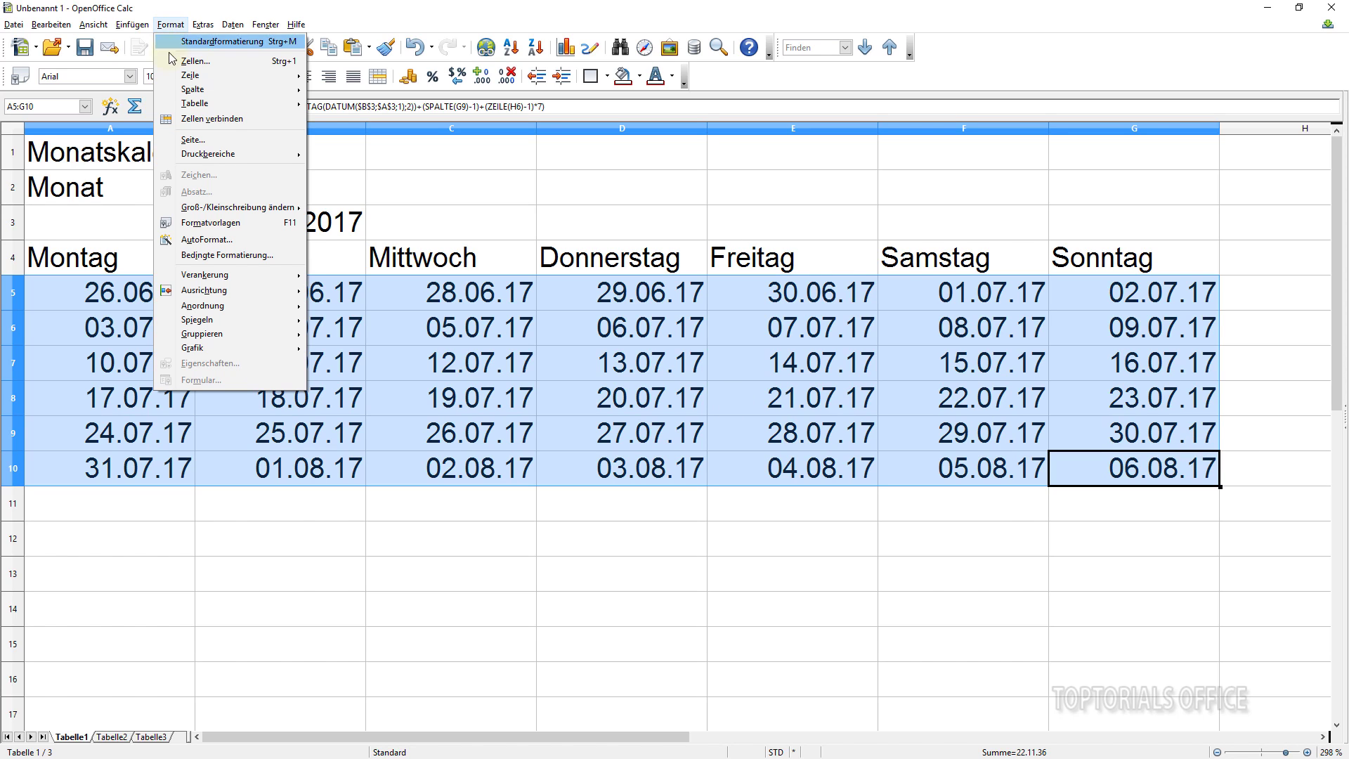
pyautogui.click(215, 256)
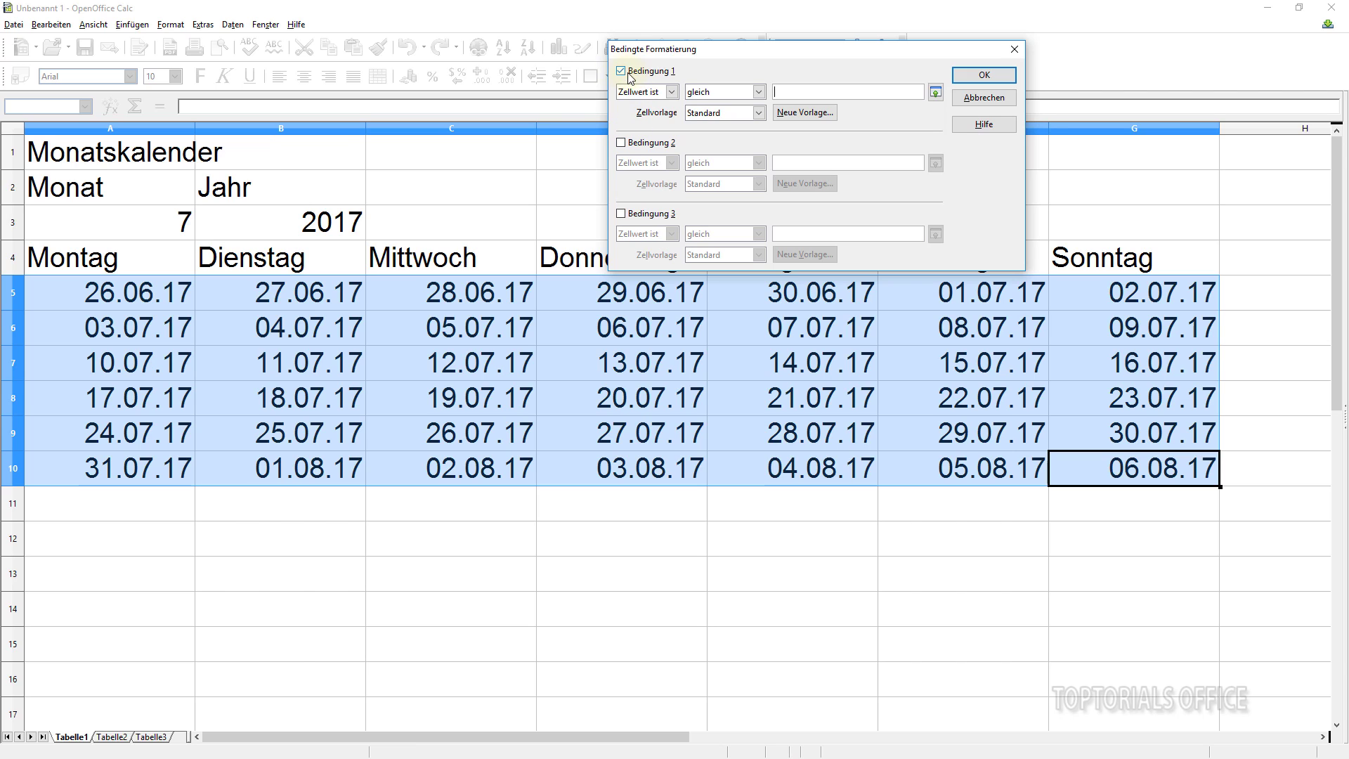
pyautogui.click(673, 93)
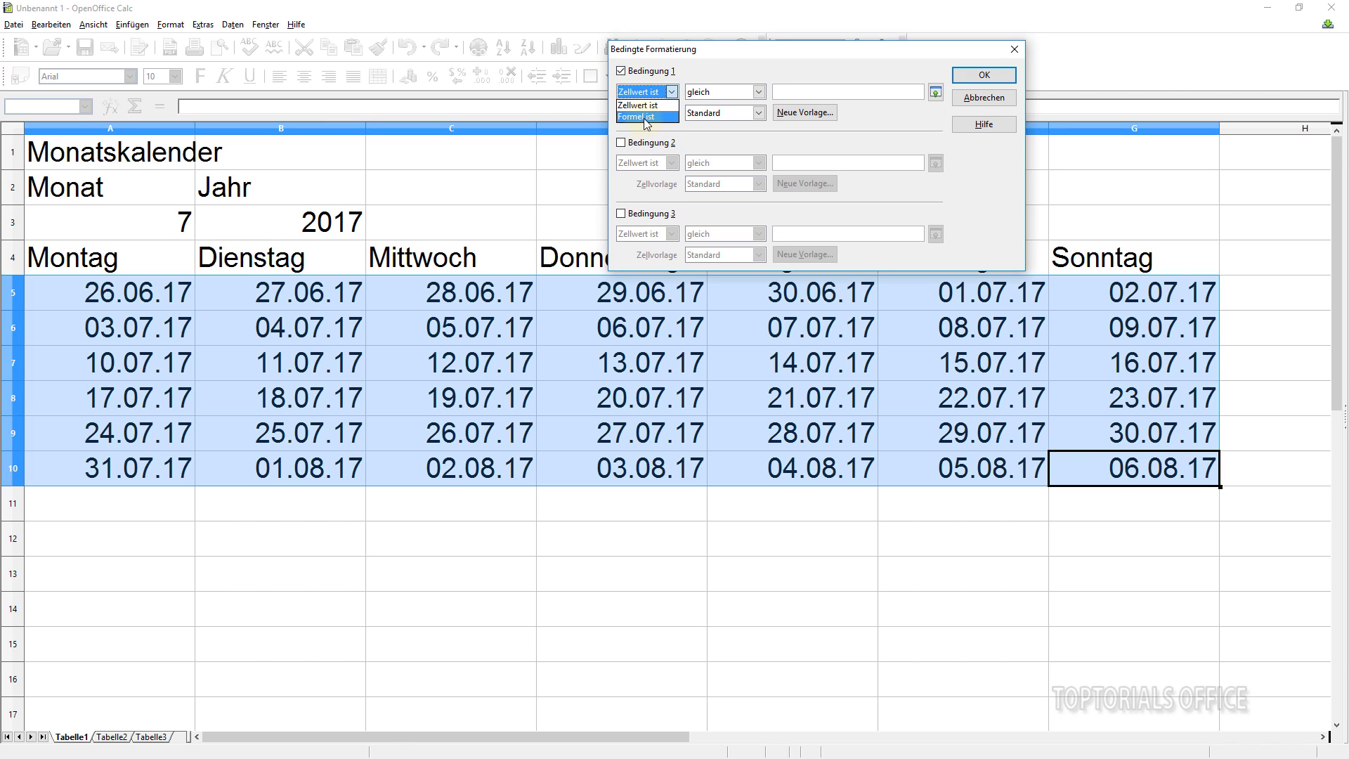
pyautogui.click(638, 117)
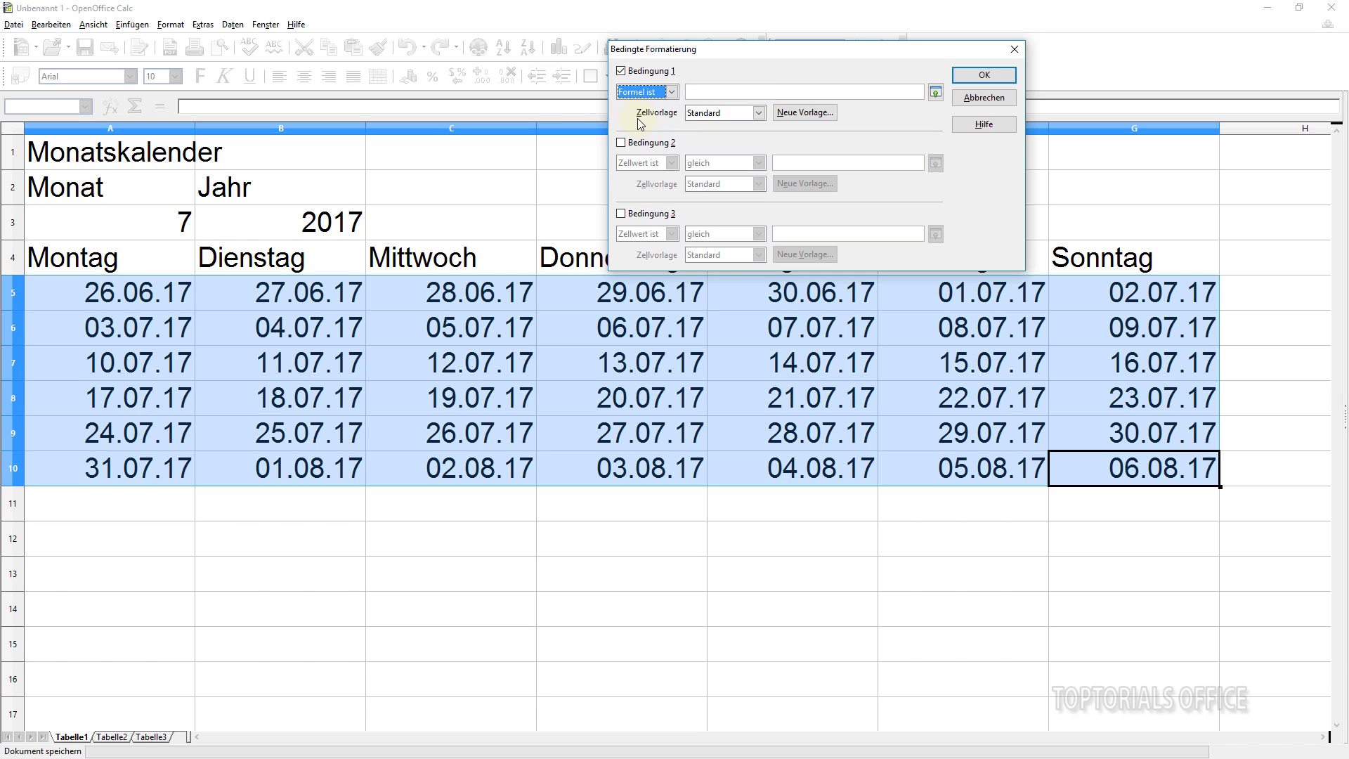
# Enter Monat(G10)<>$Tabelle1.$A$3 as the formula of condition 1, referencing the month cell.
pyautogui.click(706, 92)
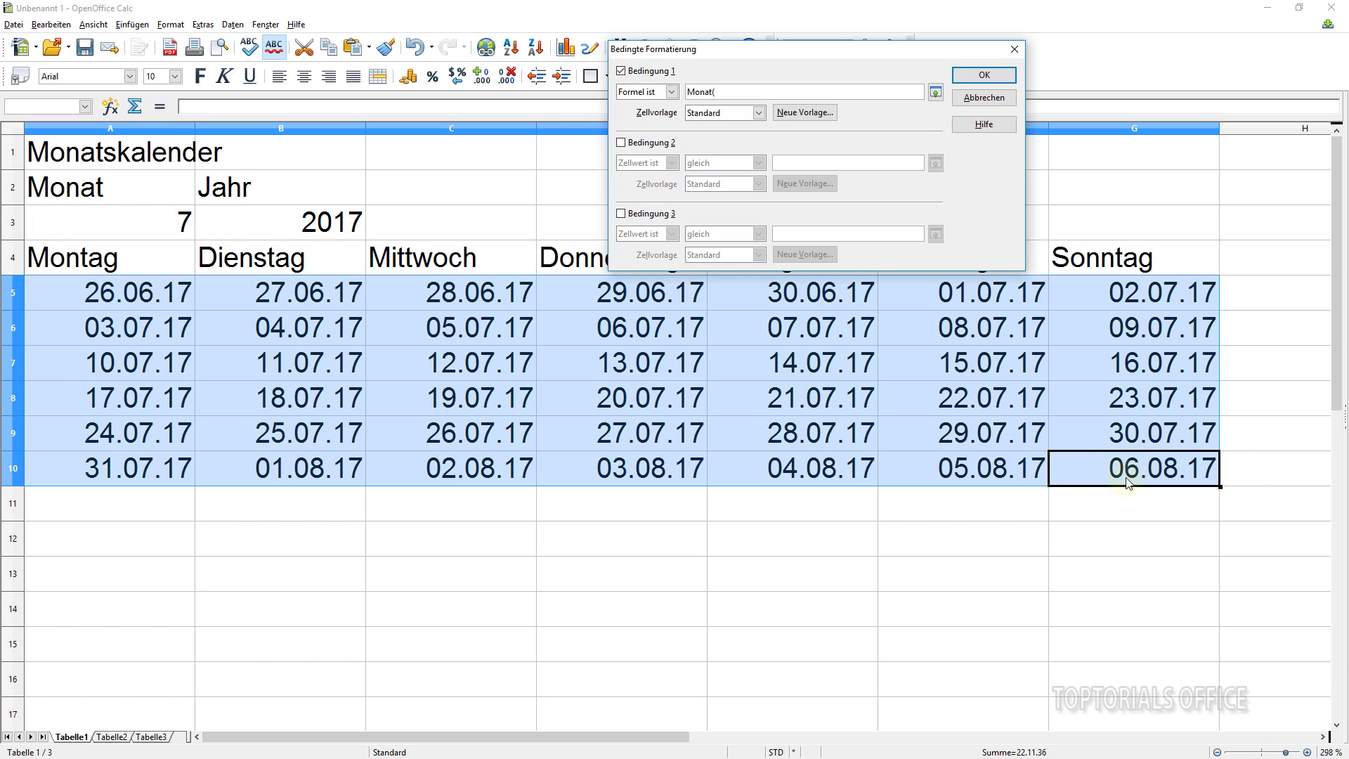
pyautogui.click(930, 84)
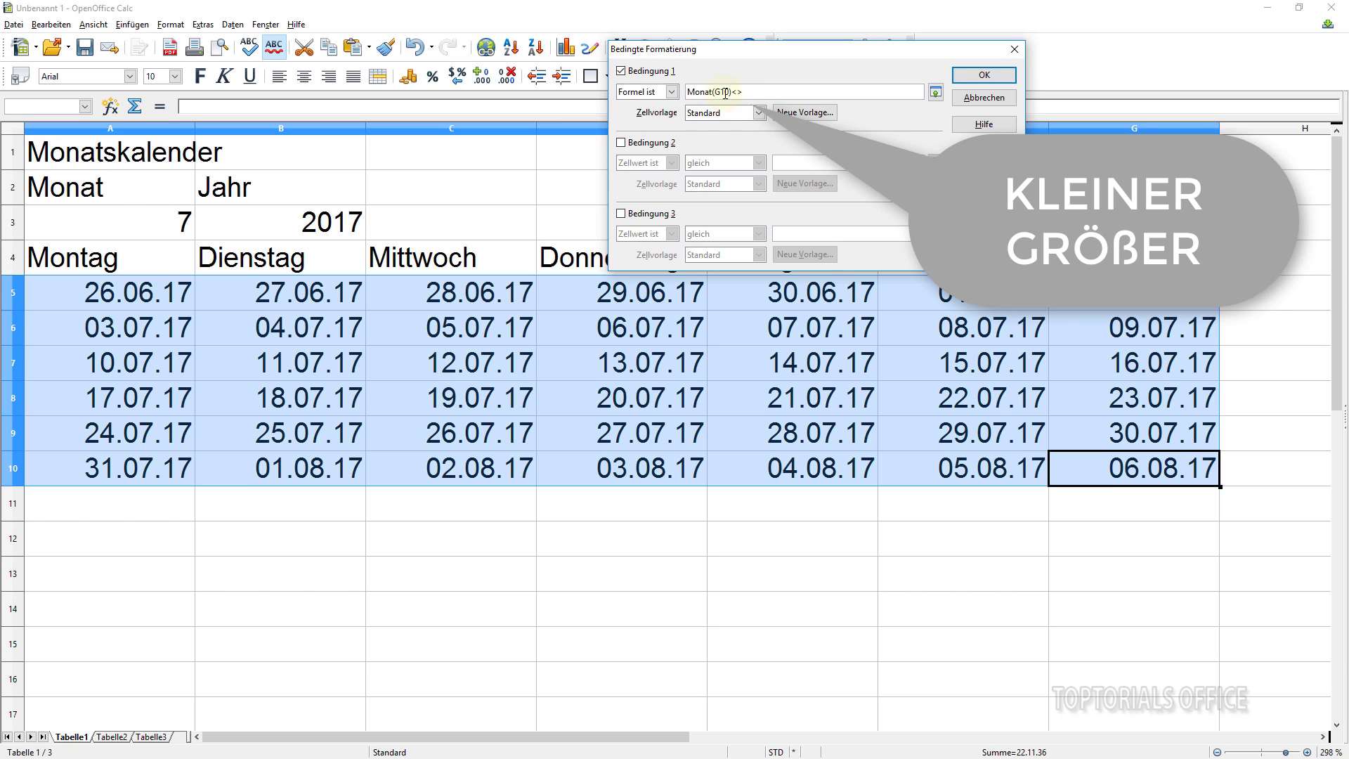
pyautogui.click(124, 228)
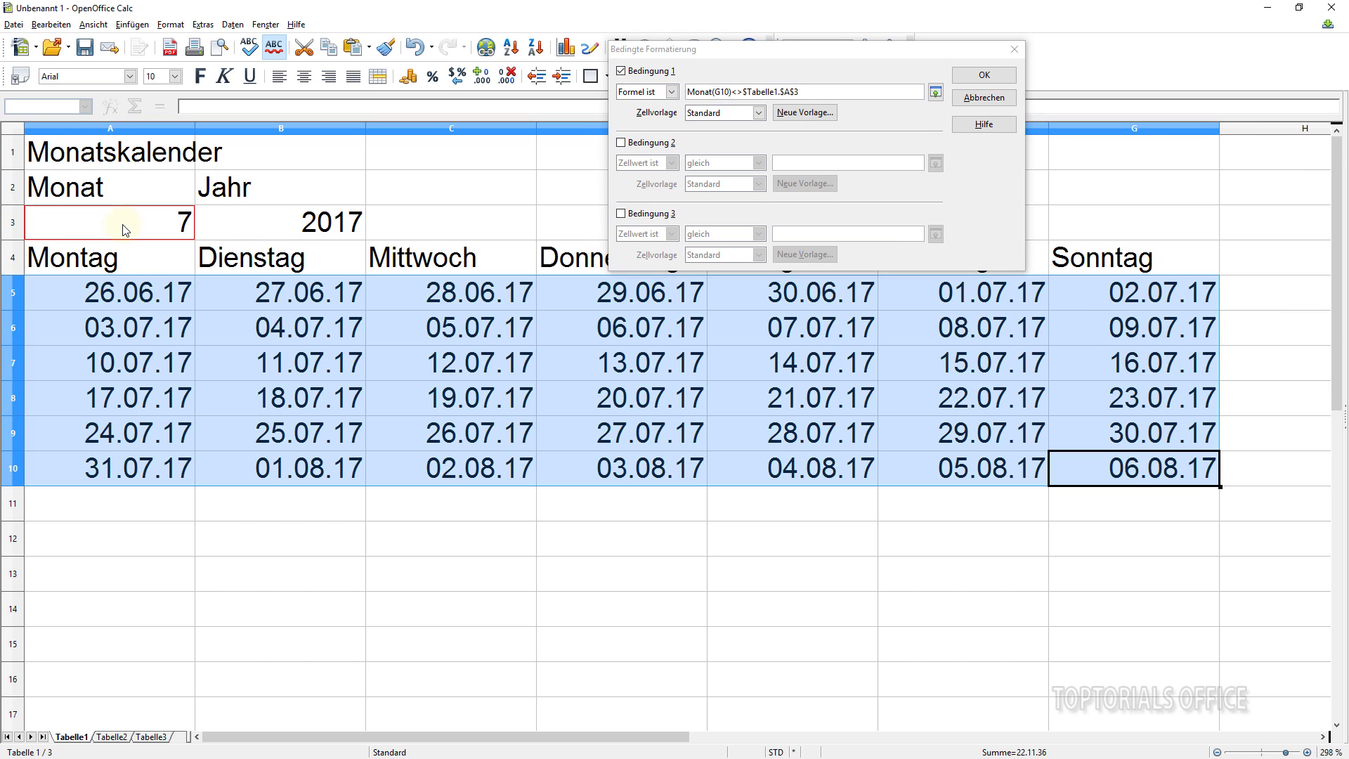
pyautogui.click(780, 92)
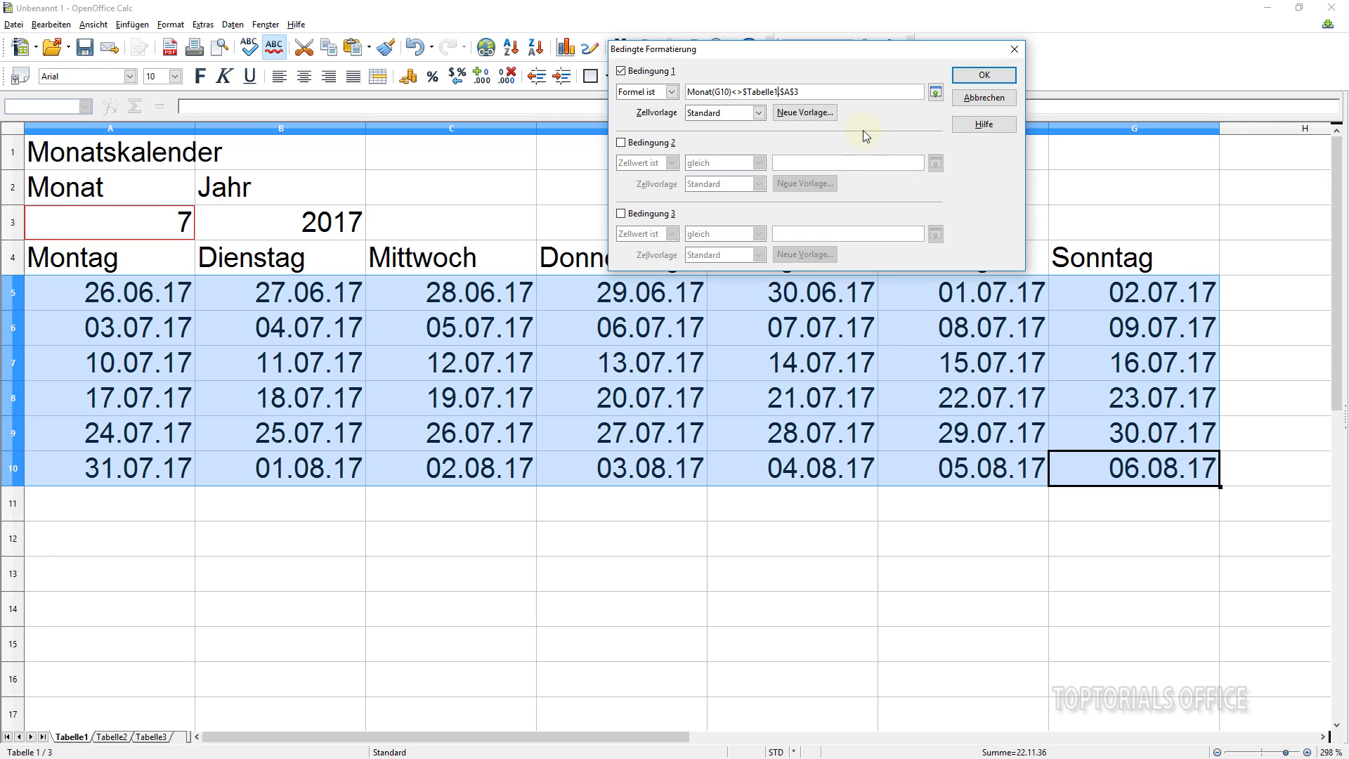
pyautogui.write('.')
# Create a new cell style with font colour Grau 2 for condition 1 and apply the conditional formatting to the dates.
pyautogui.click(788, 114)
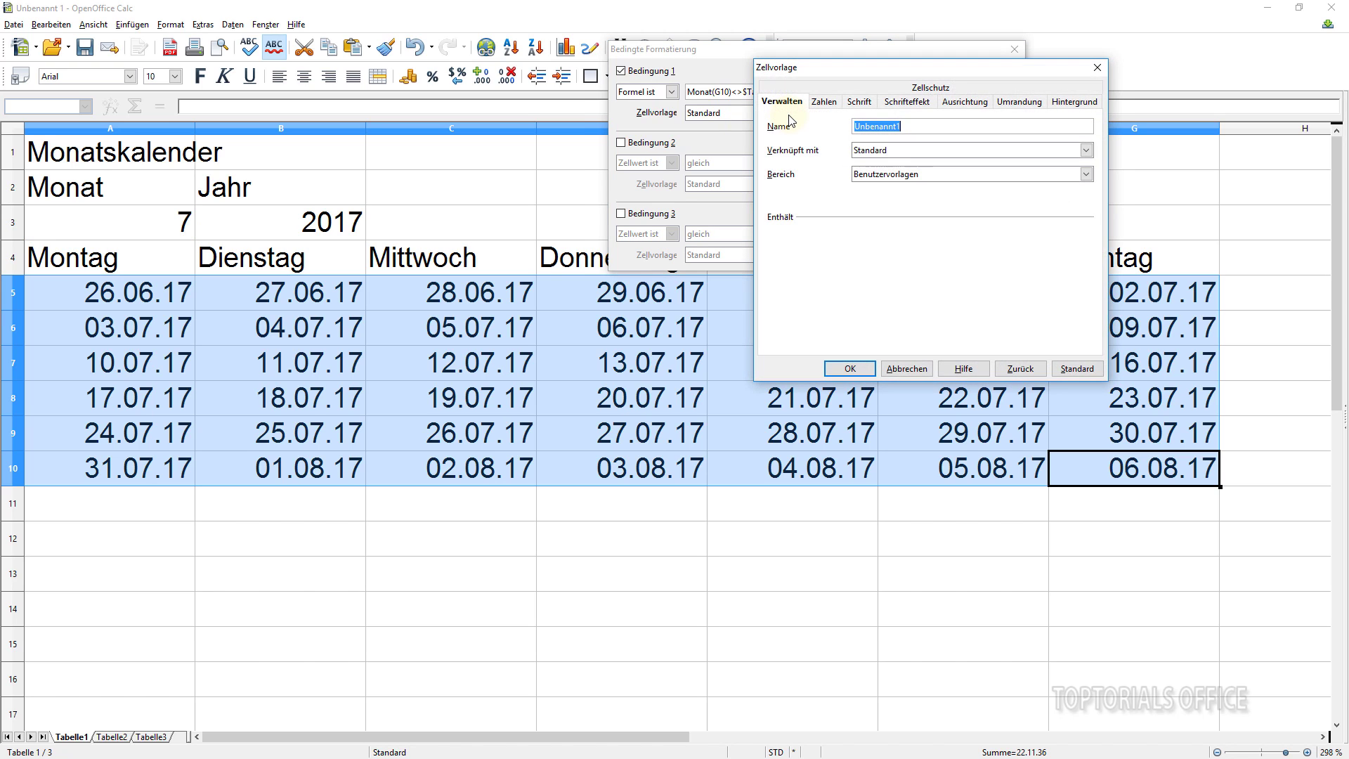
pyautogui.click(859, 101)
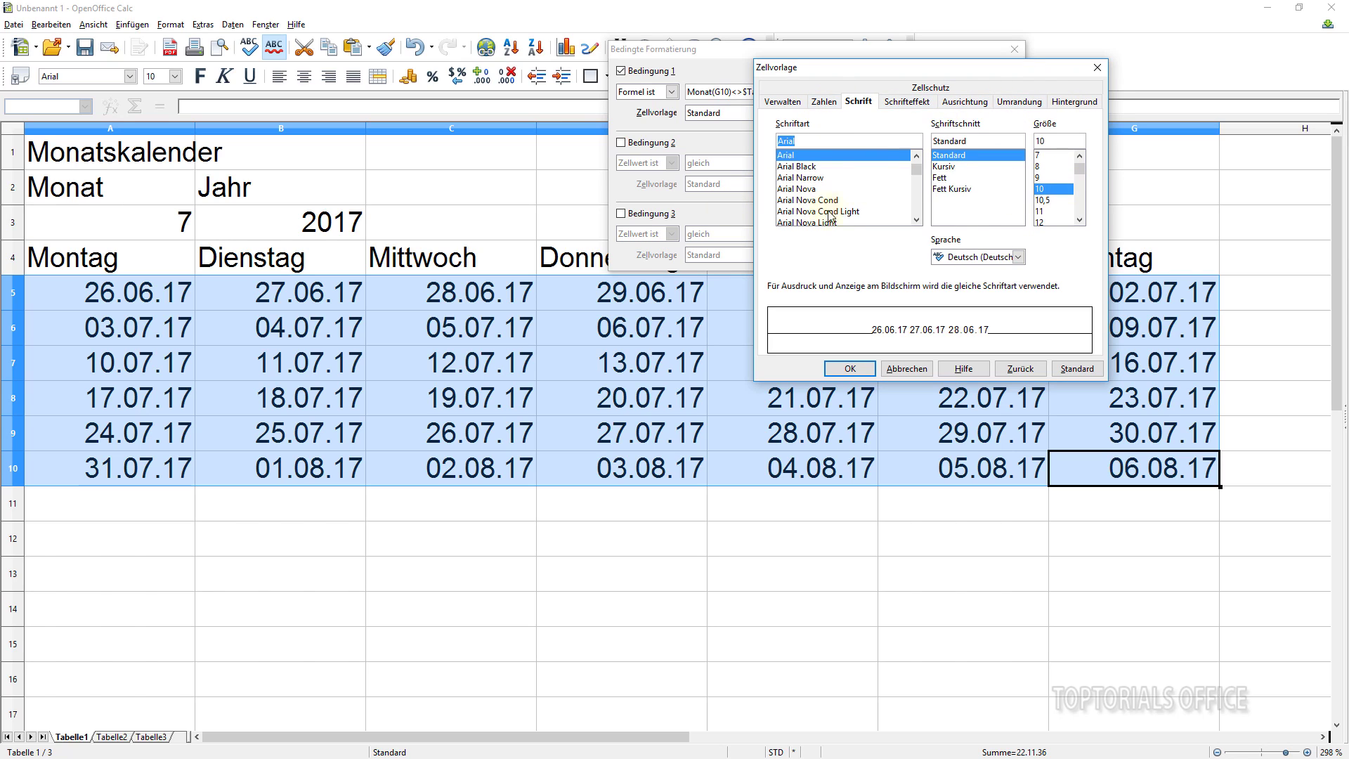
pyautogui.click(909, 104)
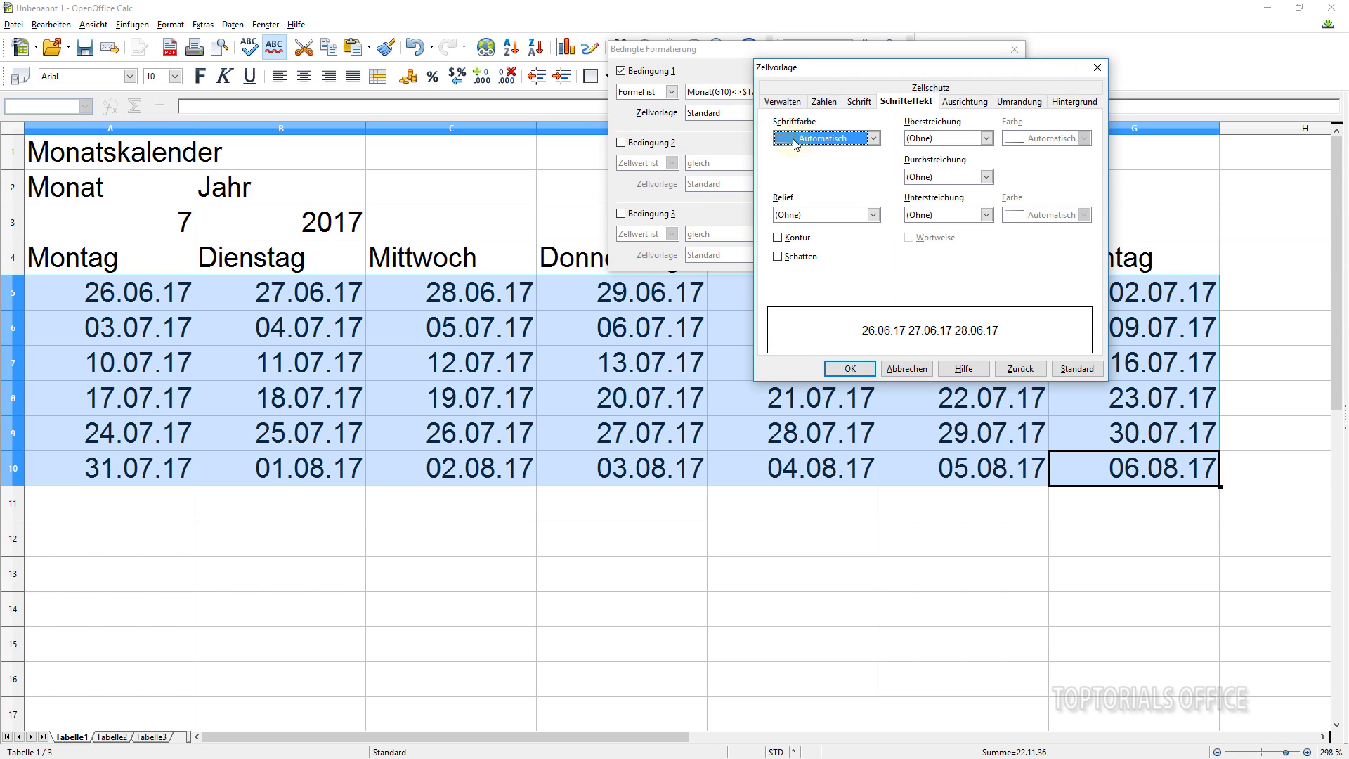
pyautogui.click(874, 139)
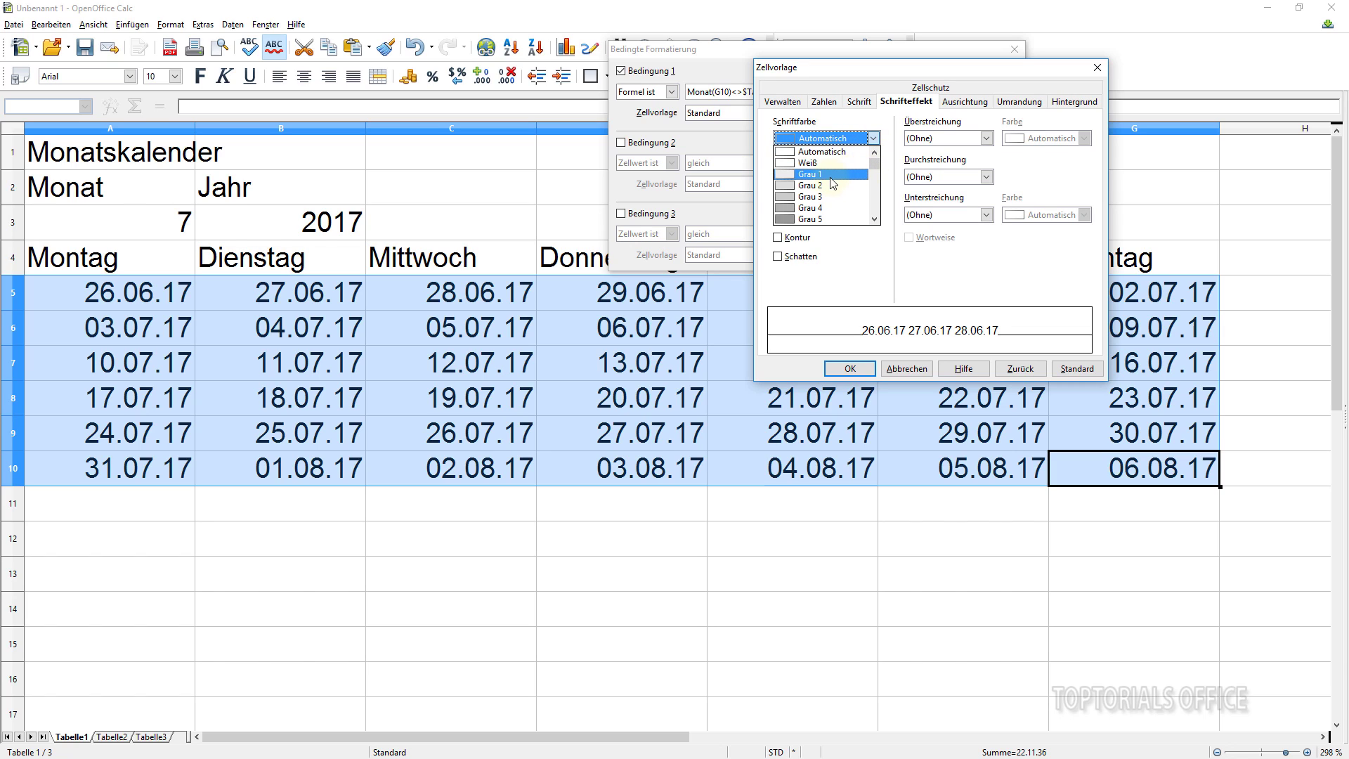
pyautogui.click(791, 186)
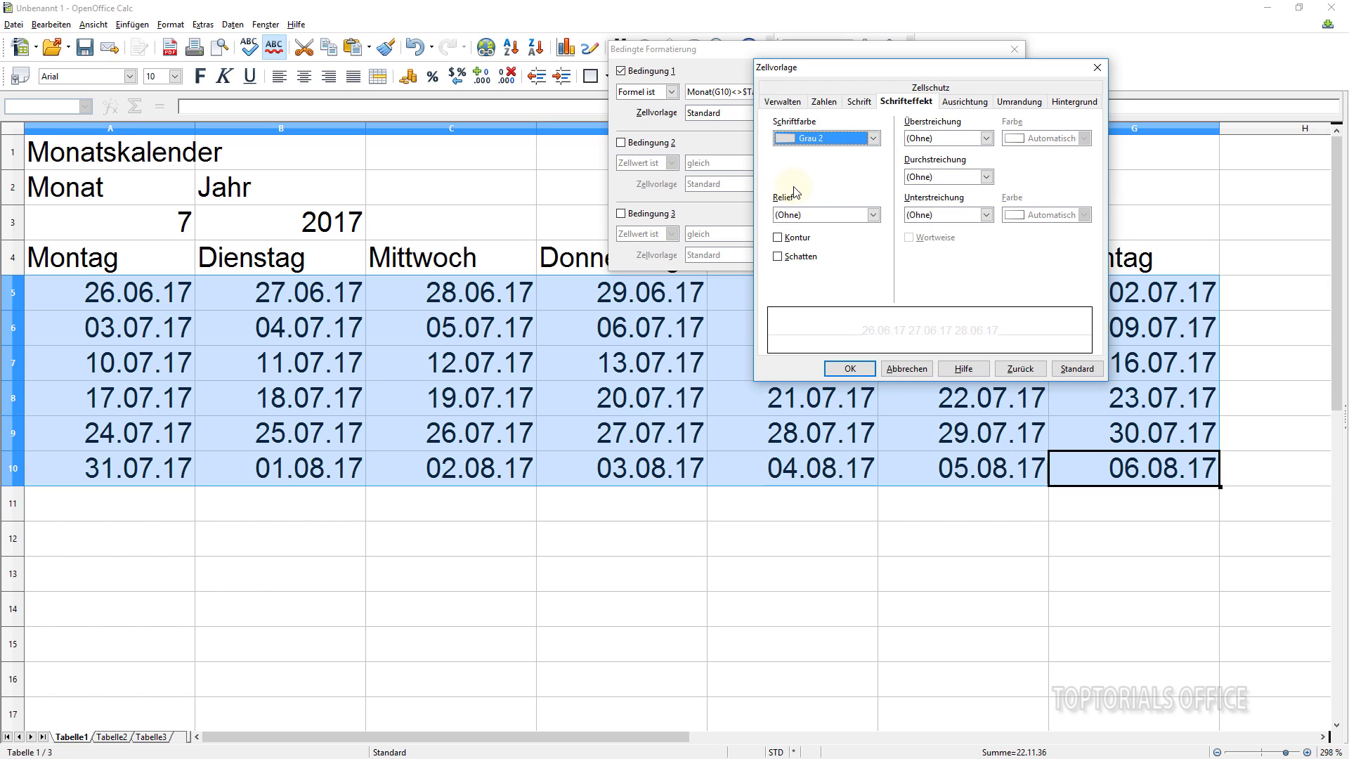
pyautogui.click(853, 367)
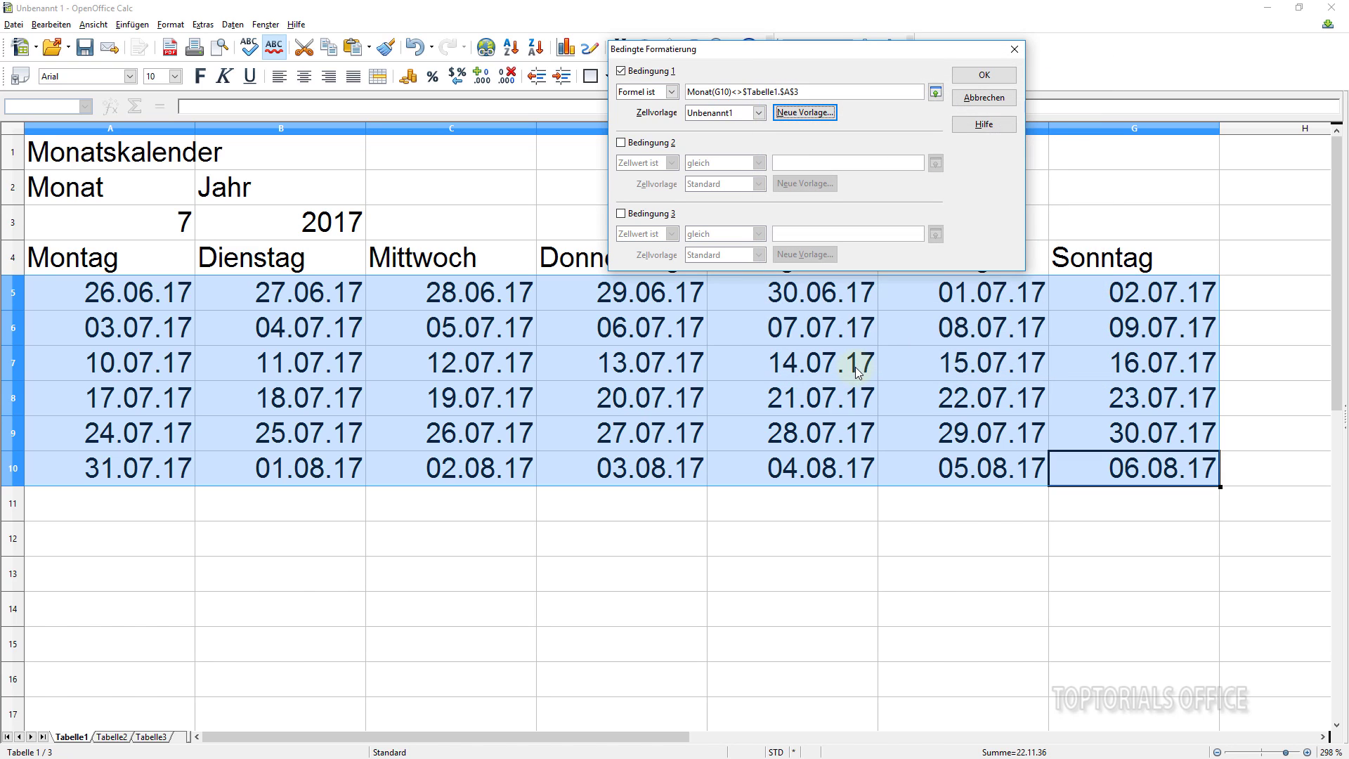
pyautogui.click(971, 76)
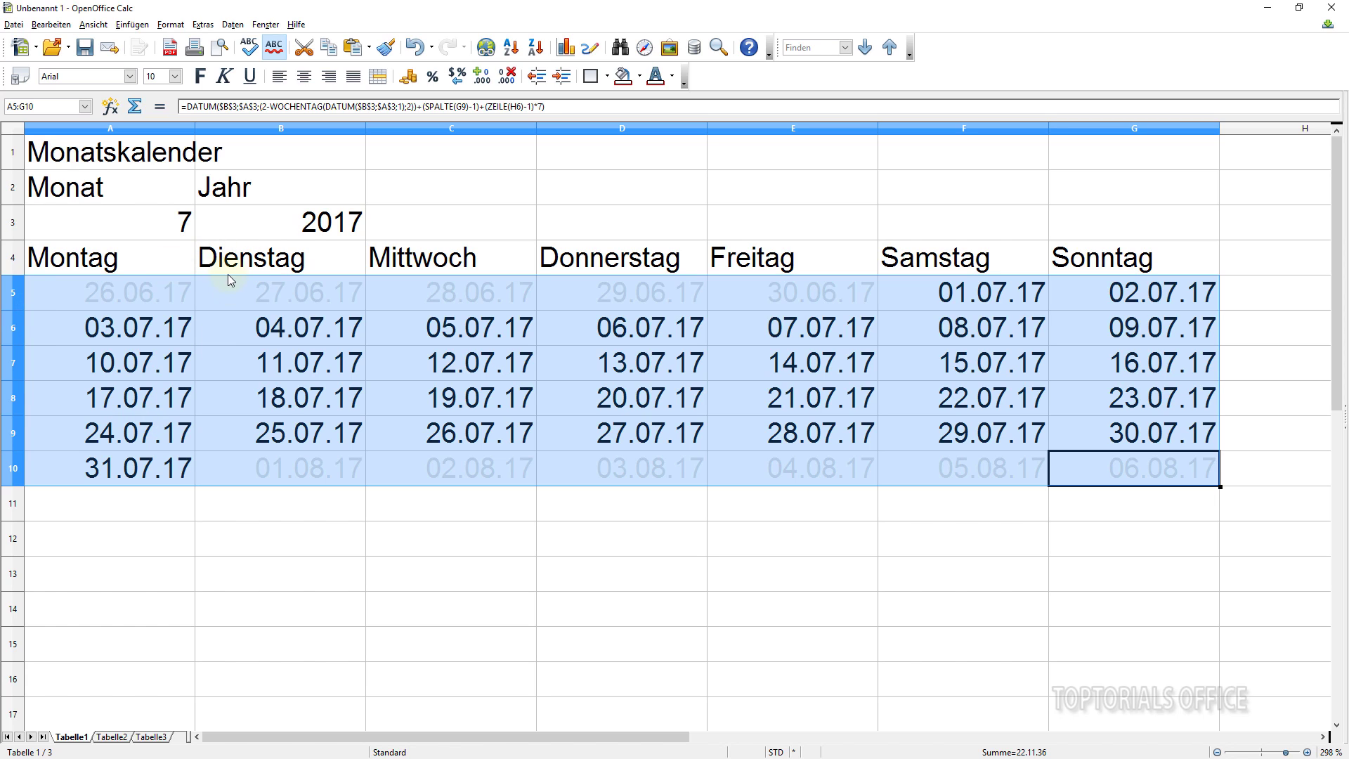
pyautogui.click(466, 477)
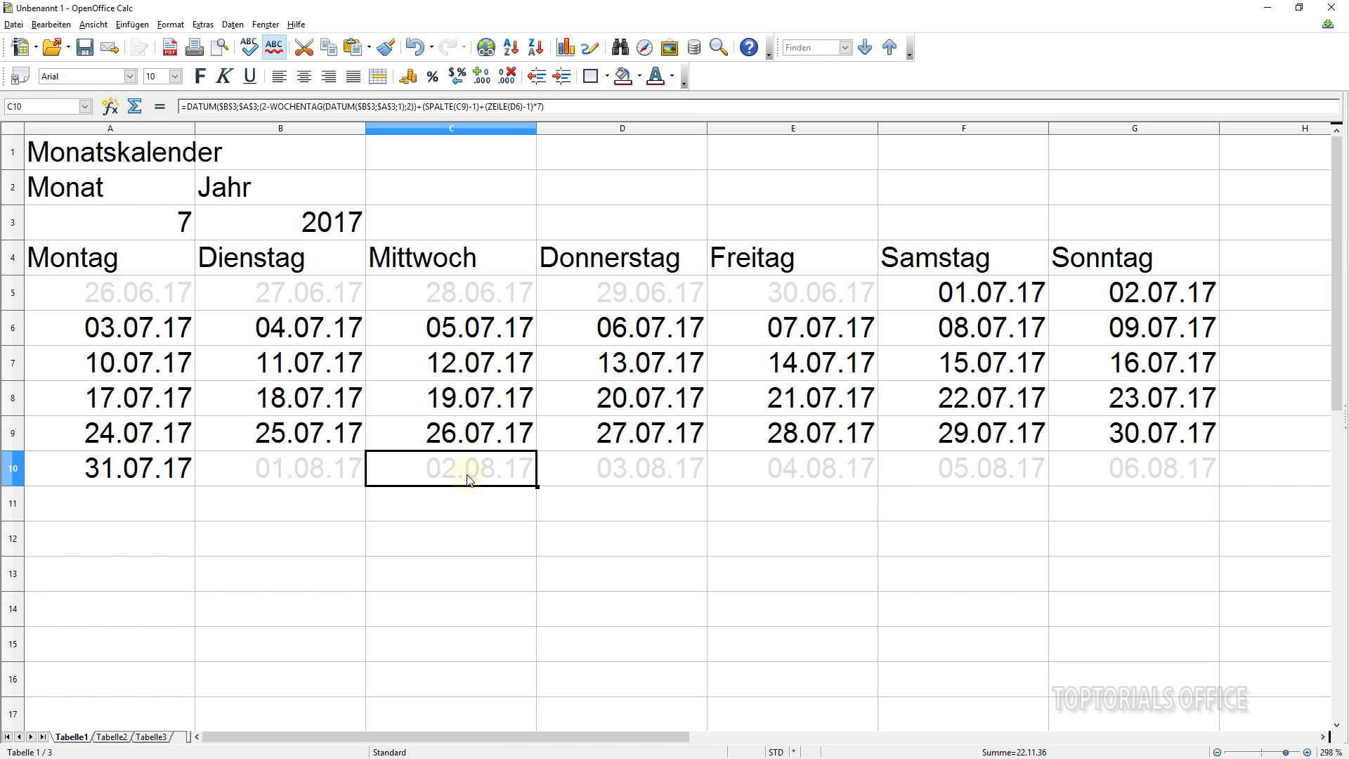
# Set the month in cell A3 to 1.
pyautogui.click(136, 225)
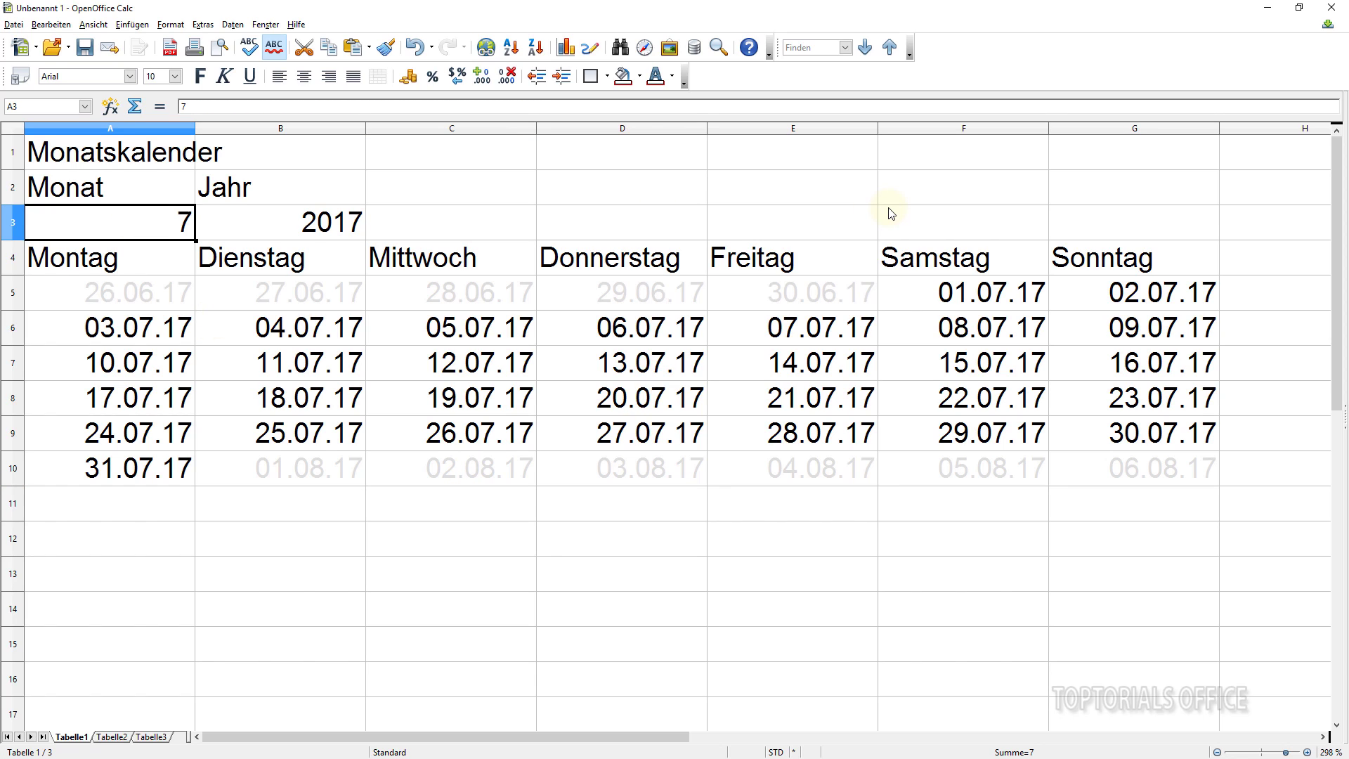
pyautogui.write('1')
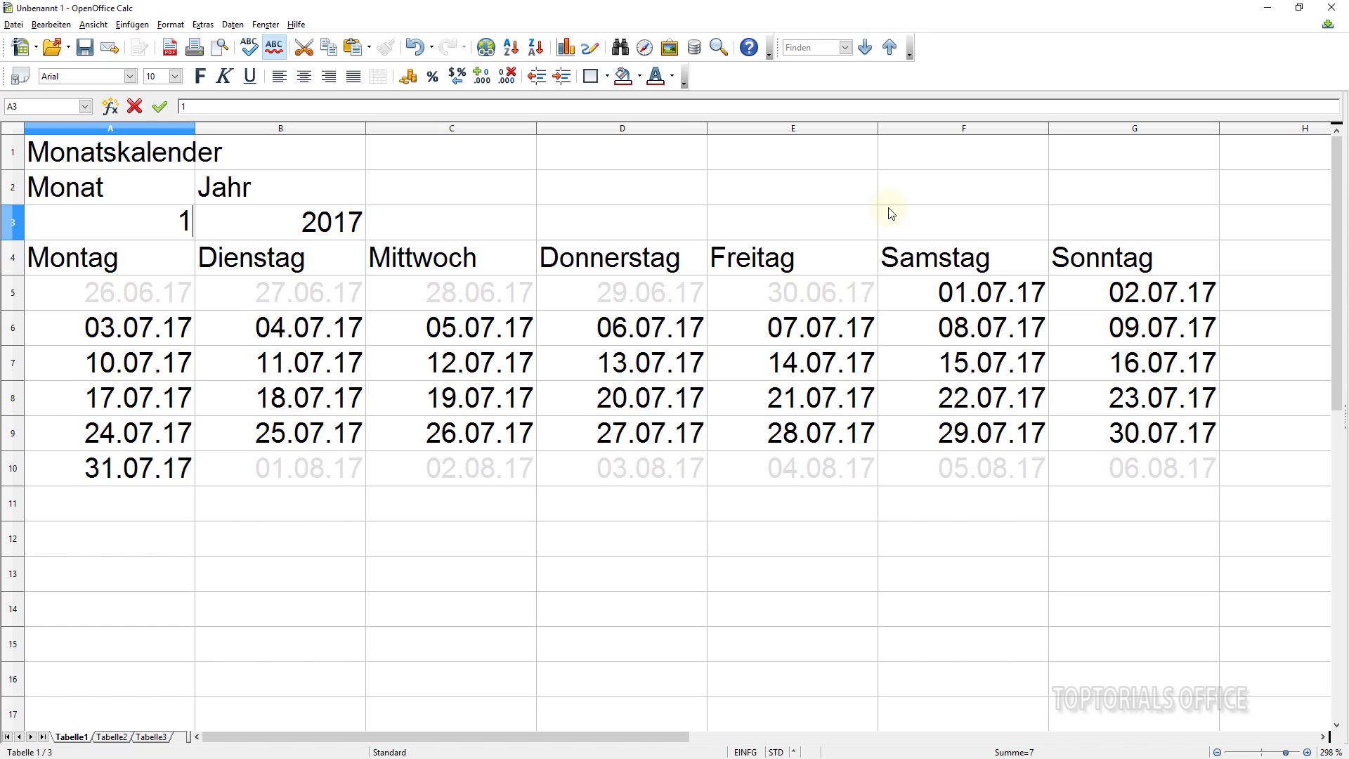
pyautogui.press('Return')
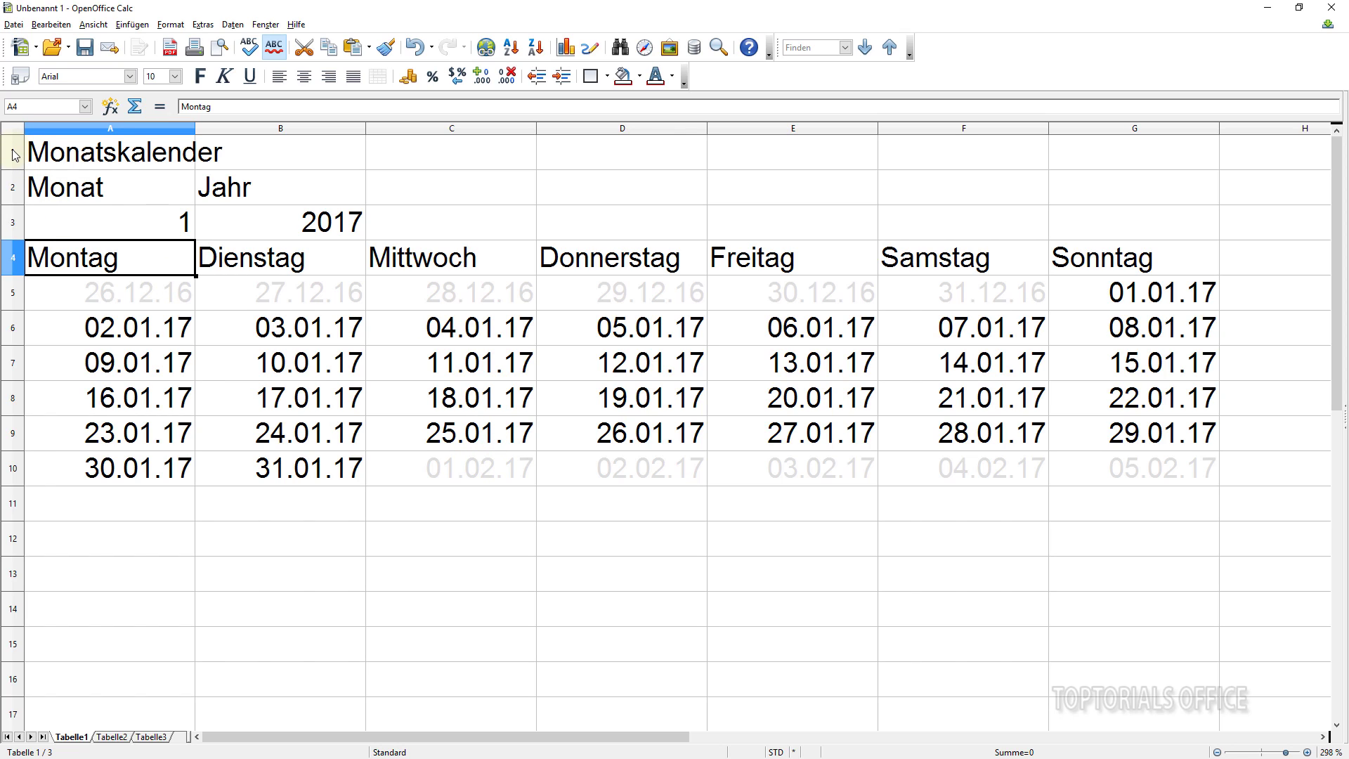
# Make rows 1 to 4 bold and set the Monatskalender title in A1 to font size 15.
pyautogui.moveTo(14, 155); pyautogui.dragTo(12, 259)
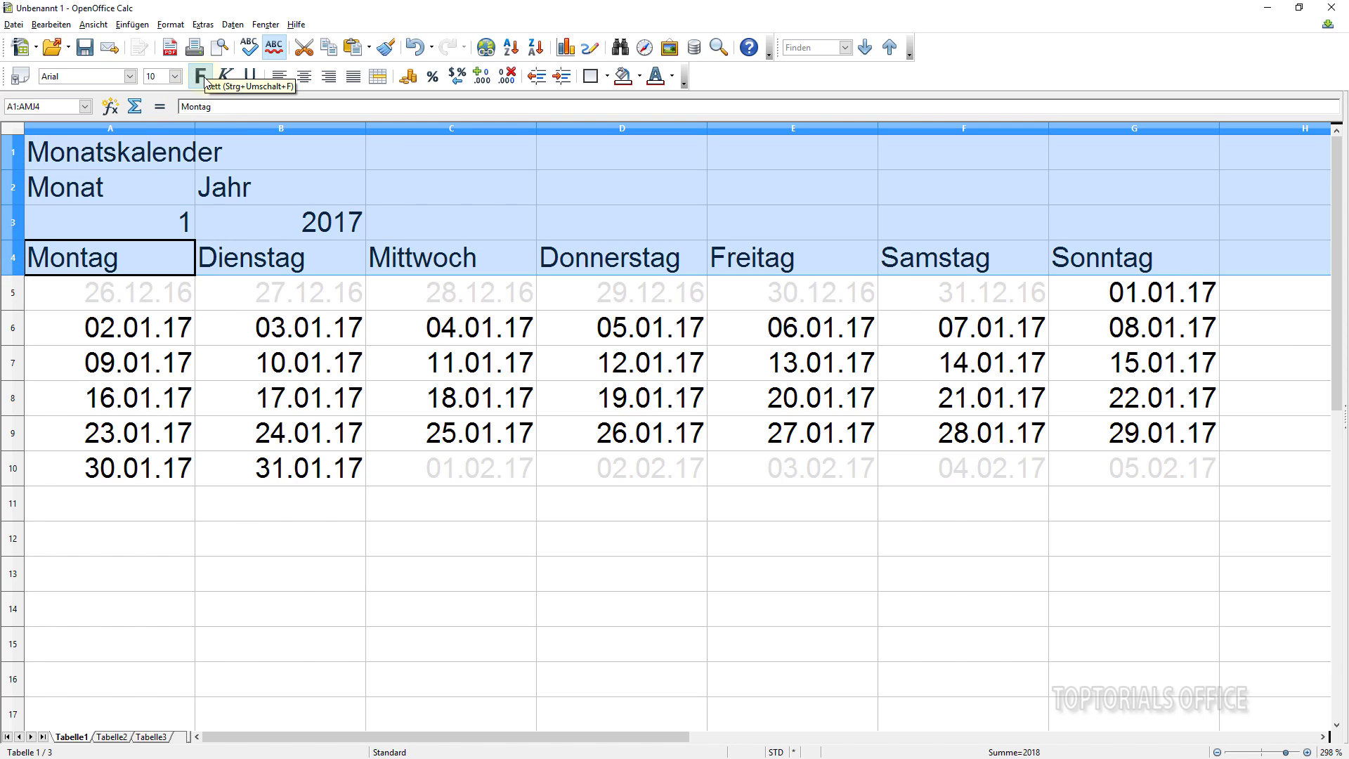
pyautogui.click(202, 76)
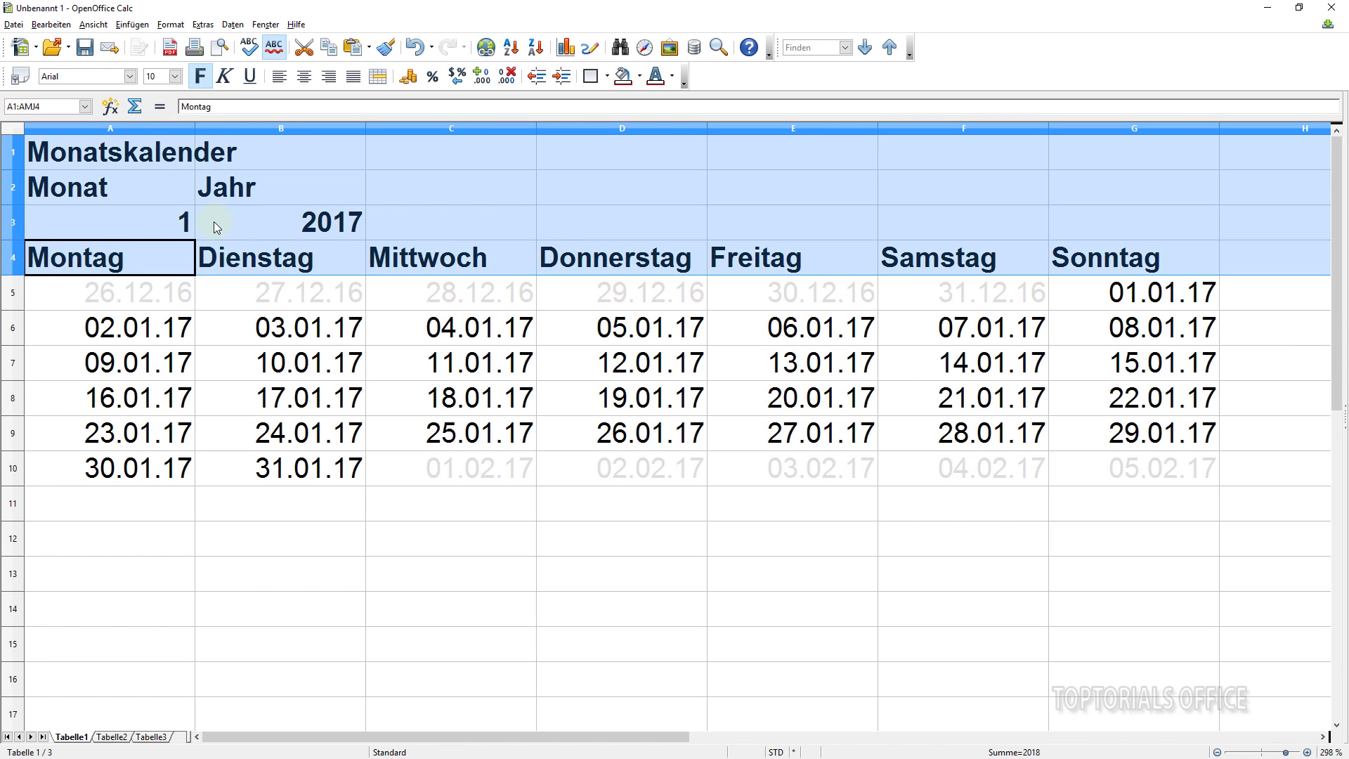
pyautogui.click(64, 167)
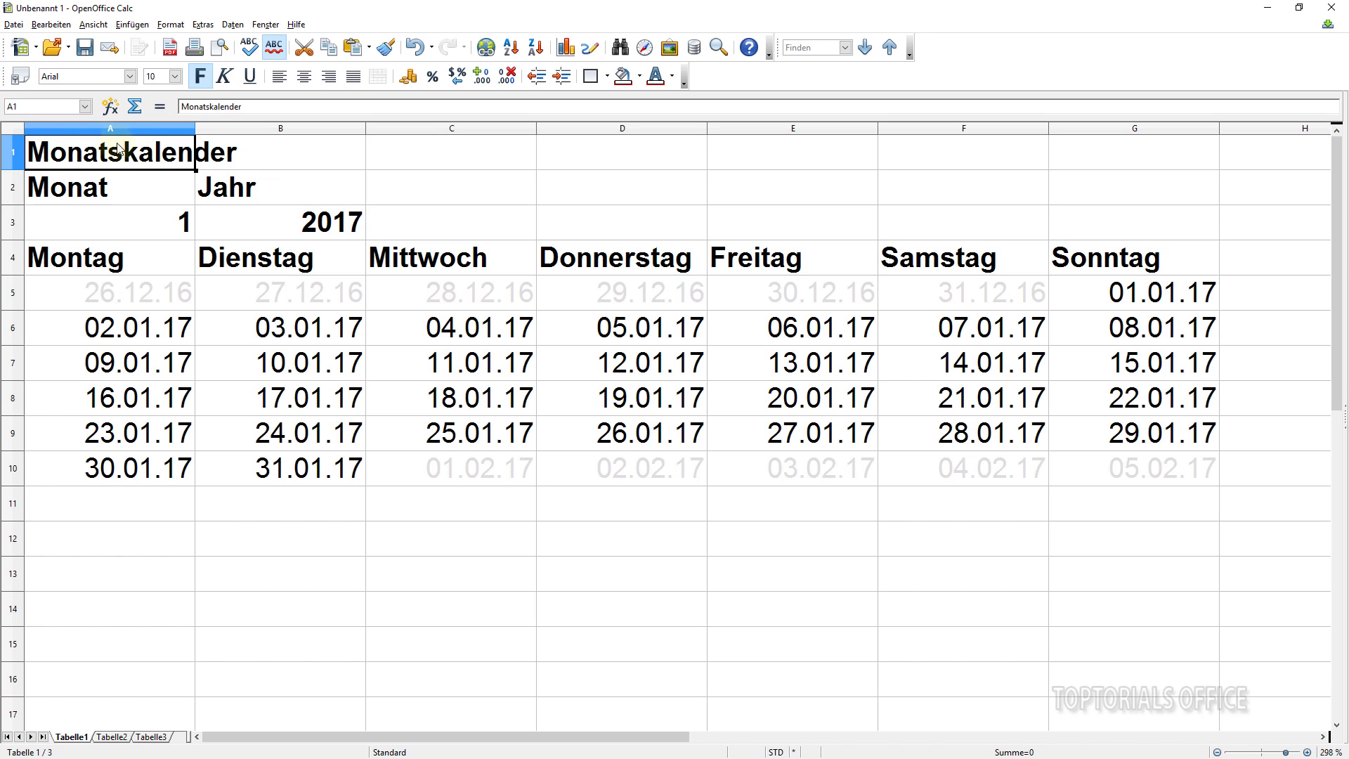
pyautogui.click(176, 77)
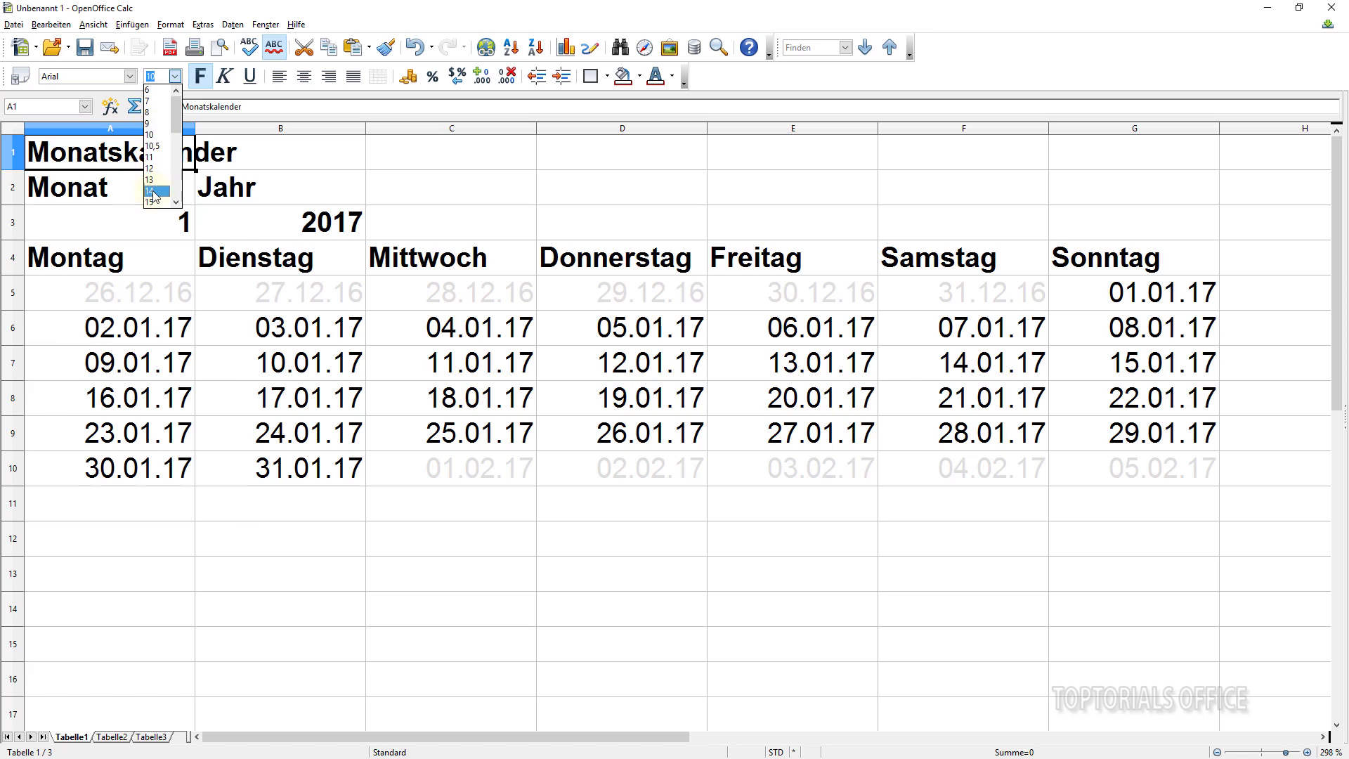
pyautogui.click(155, 203)
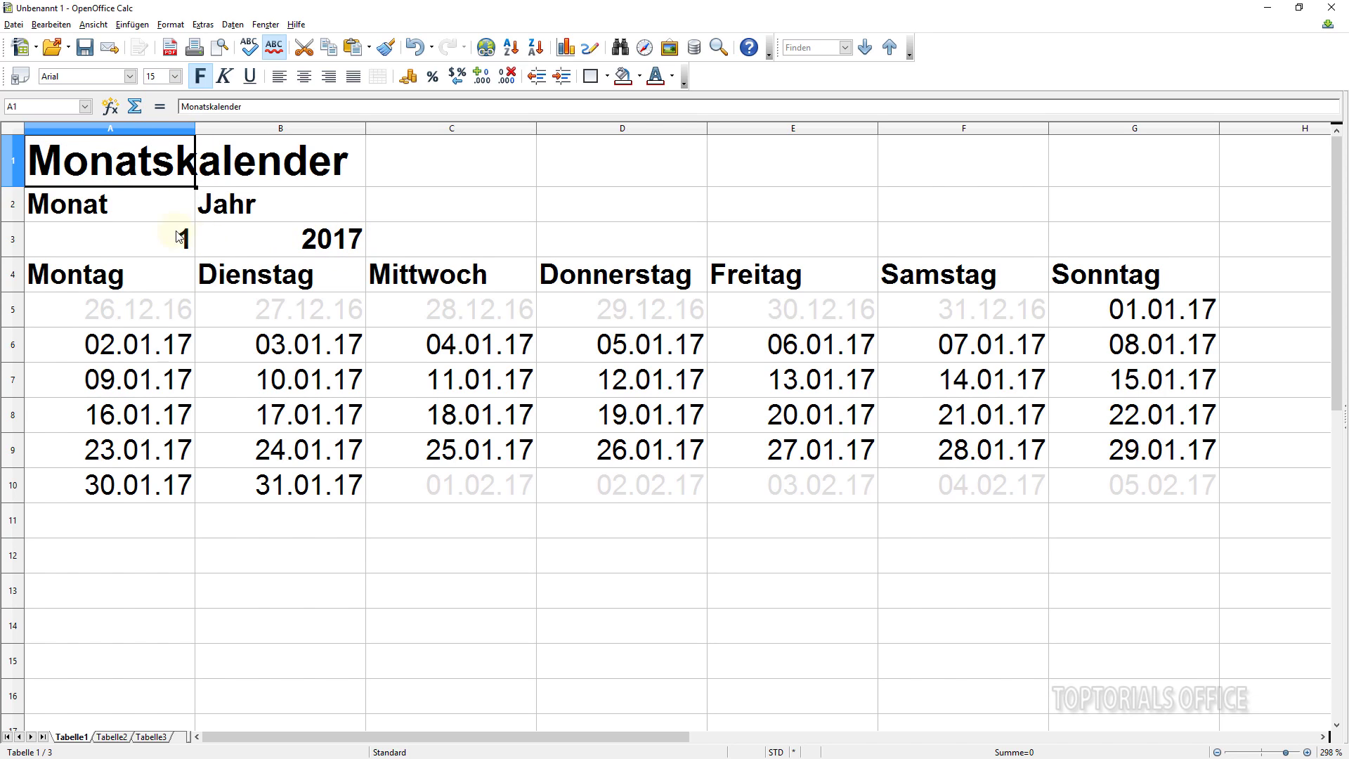
# Left-align the month and year block A2:B3 and increase its indent by one level.
pyautogui.moveTo(120, 210); pyautogui.dragTo(298, 234)
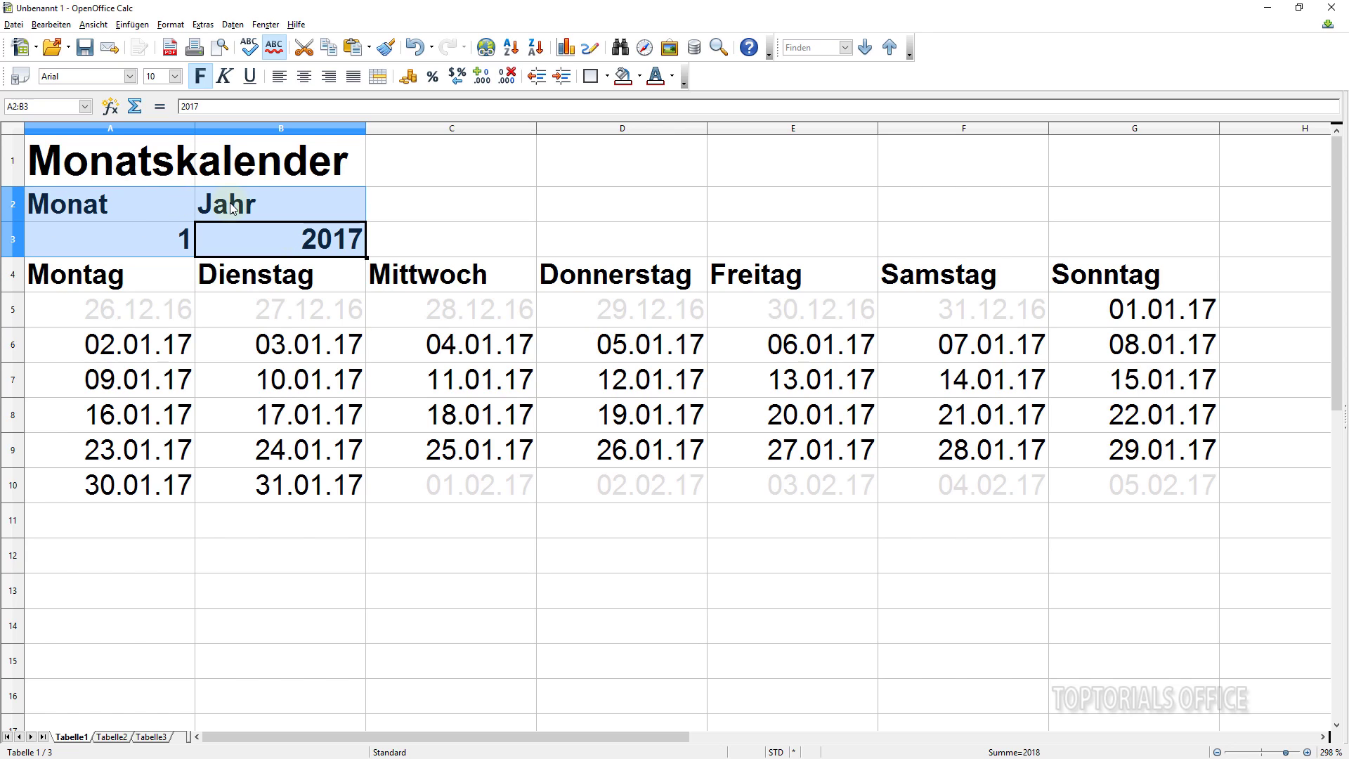
pyautogui.click(282, 78)
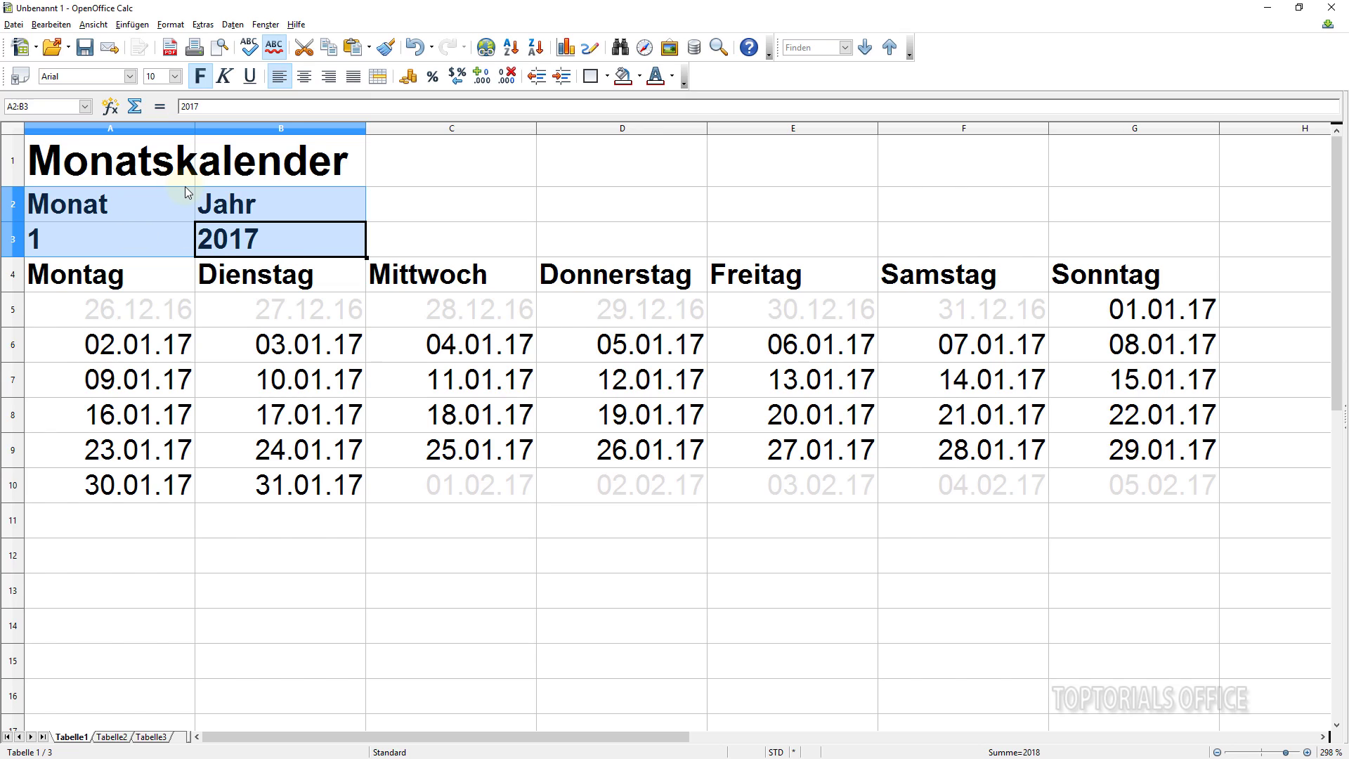
pyautogui.click(569, 78)
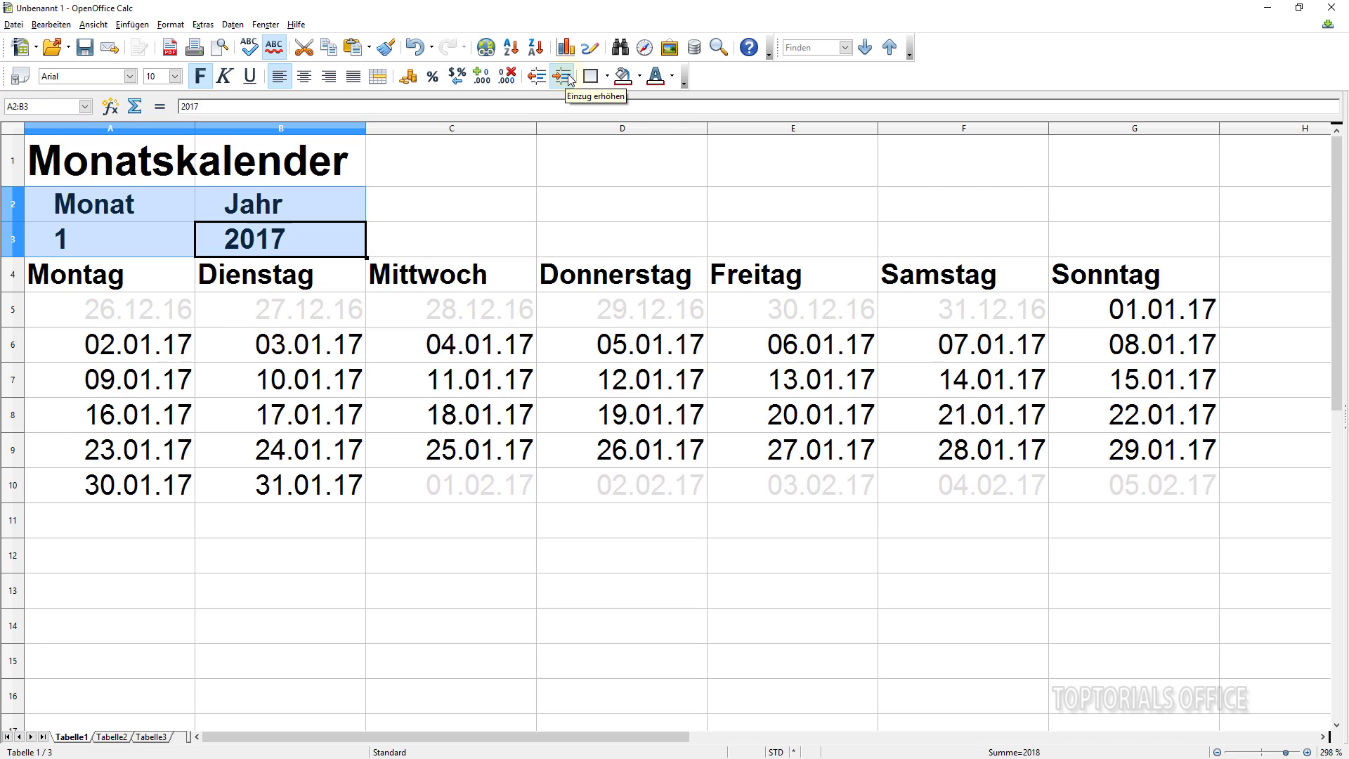
# Centre the weekday headings and dates in A4:G10 horizontally.
pyautogui.click(71, 287)
pyautogui.moveTo(72, 287); pyautogui.dragTo(1112, 486)
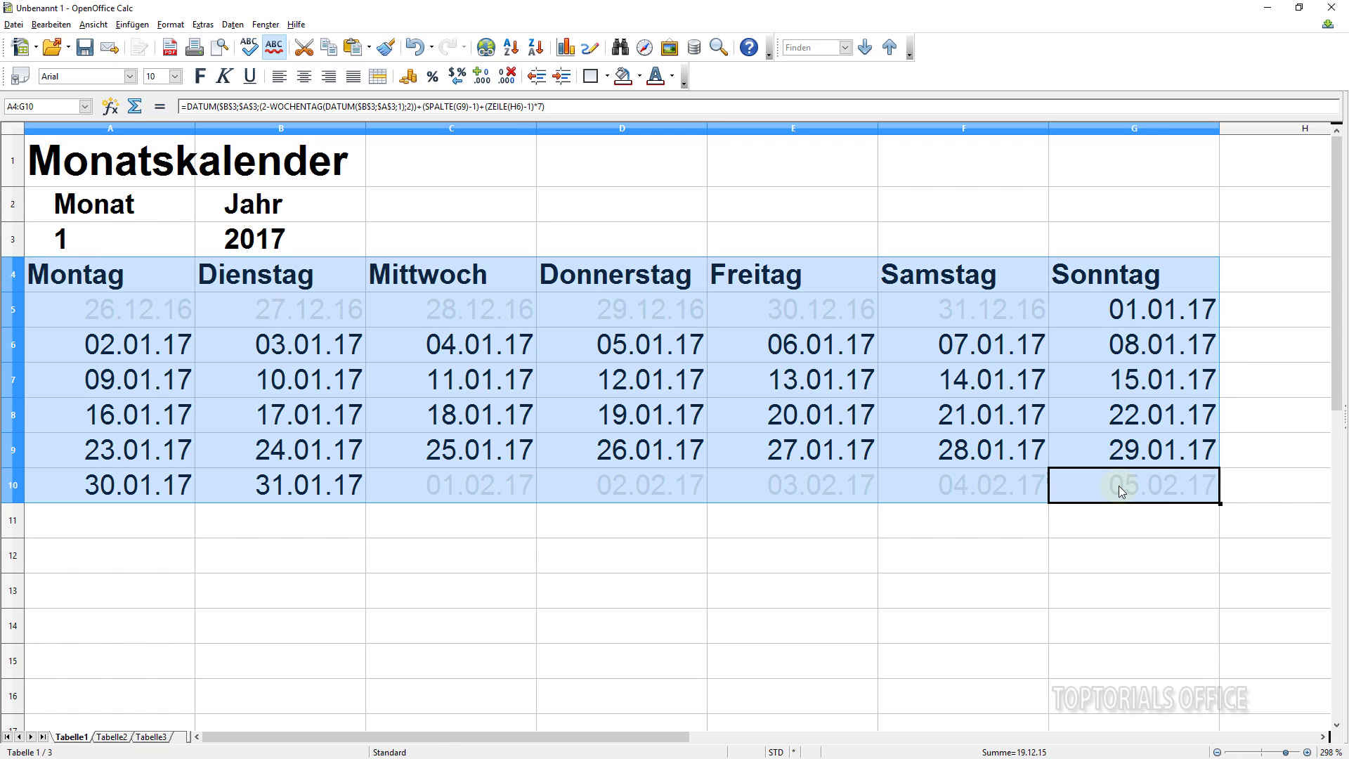
pyautogui.click(304, 77)
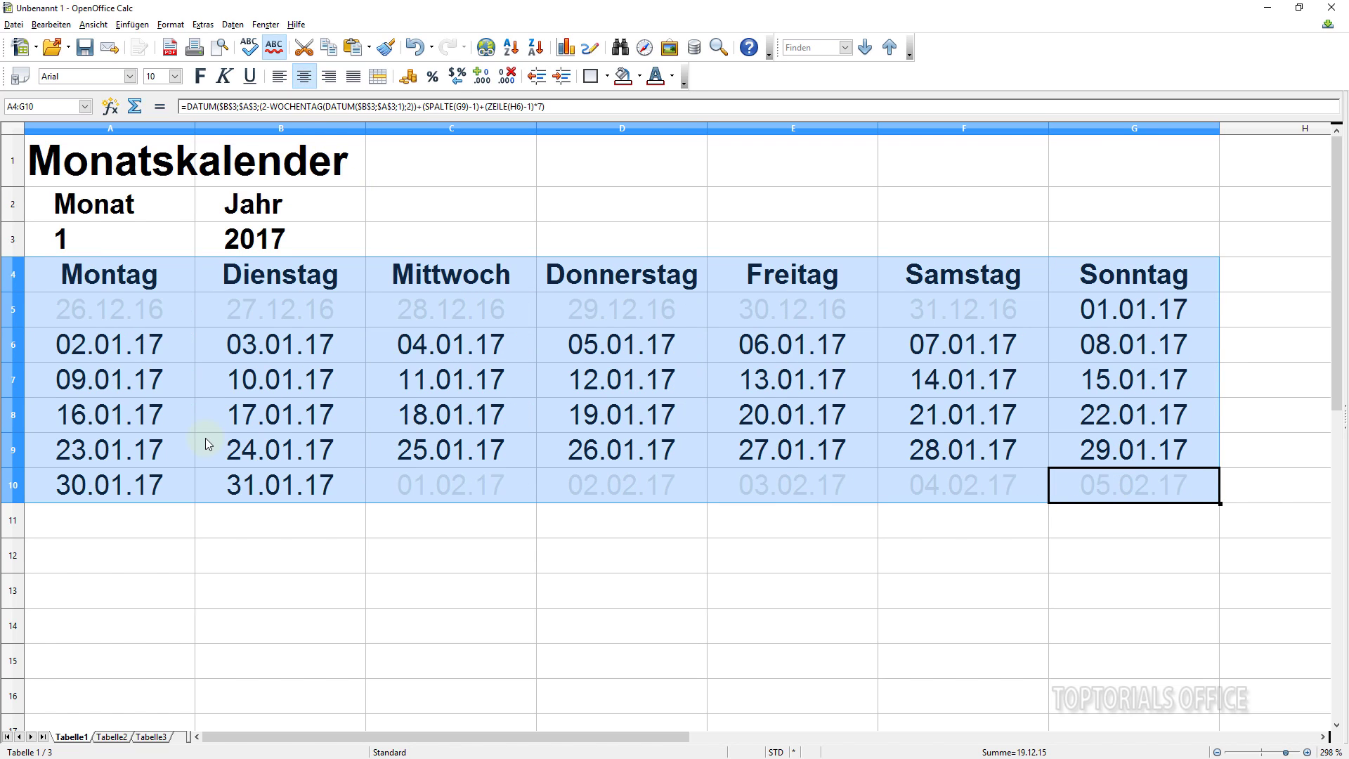
# Apply the custom number format TT.MM to the calendar dates in A5:G10.
pyautogui.click(95, 316)
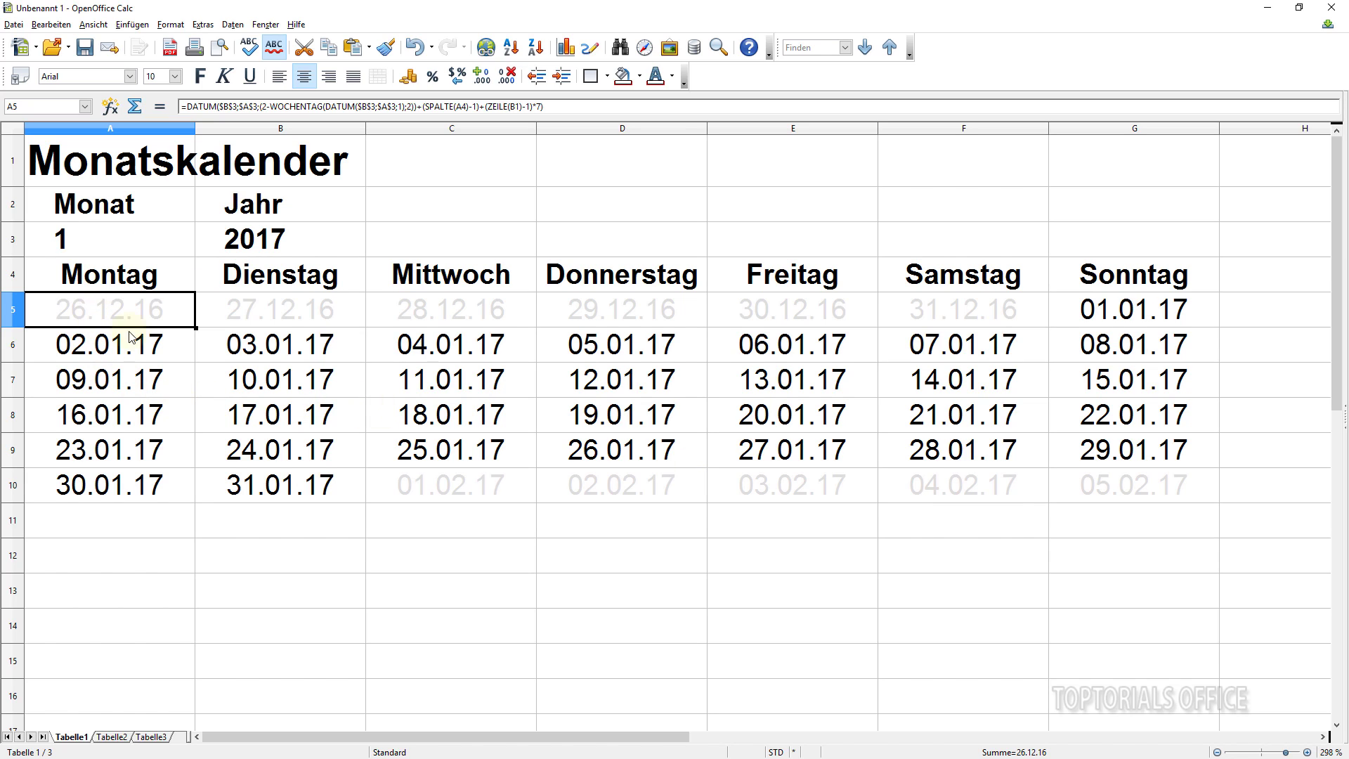
pyautogui.moveTo(1123, 494); pyautogui.dragTo(106, 310)
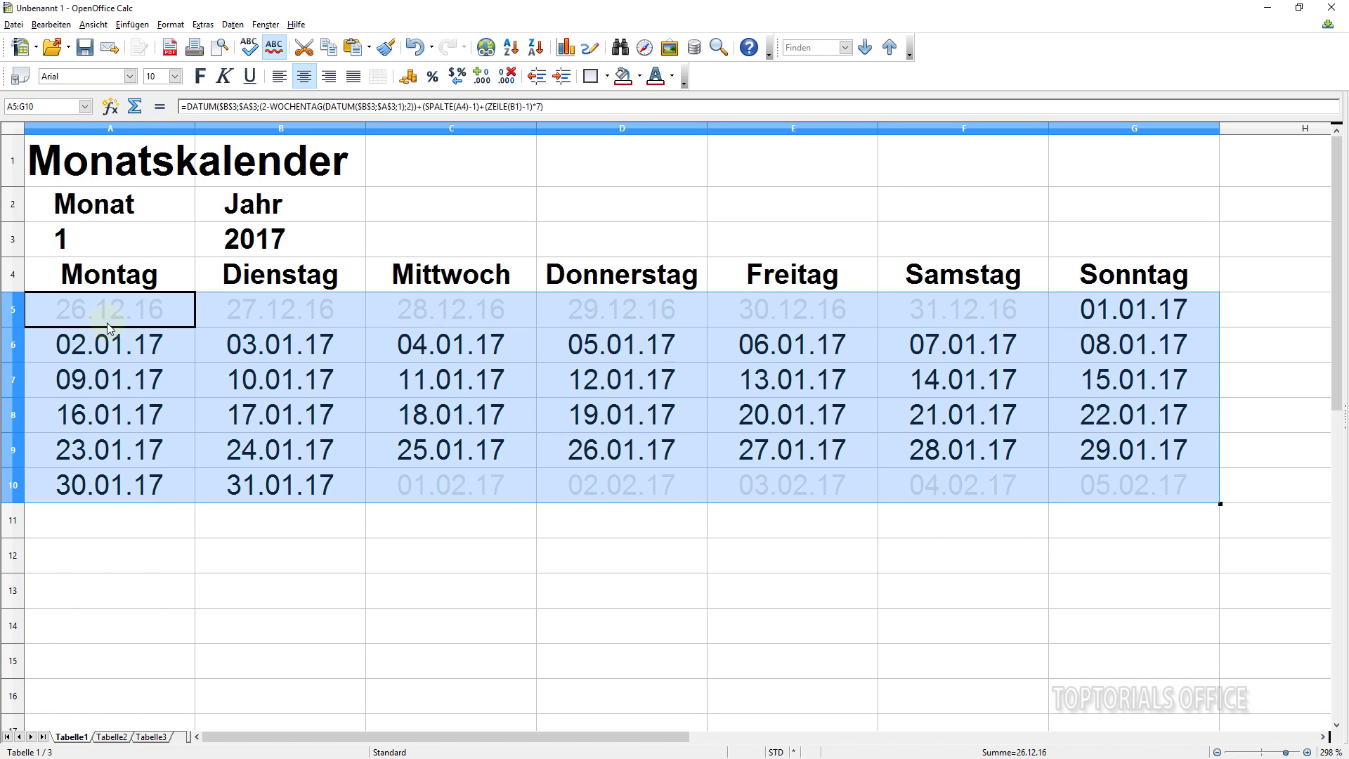
pyautogui.rightClick(445, 350)
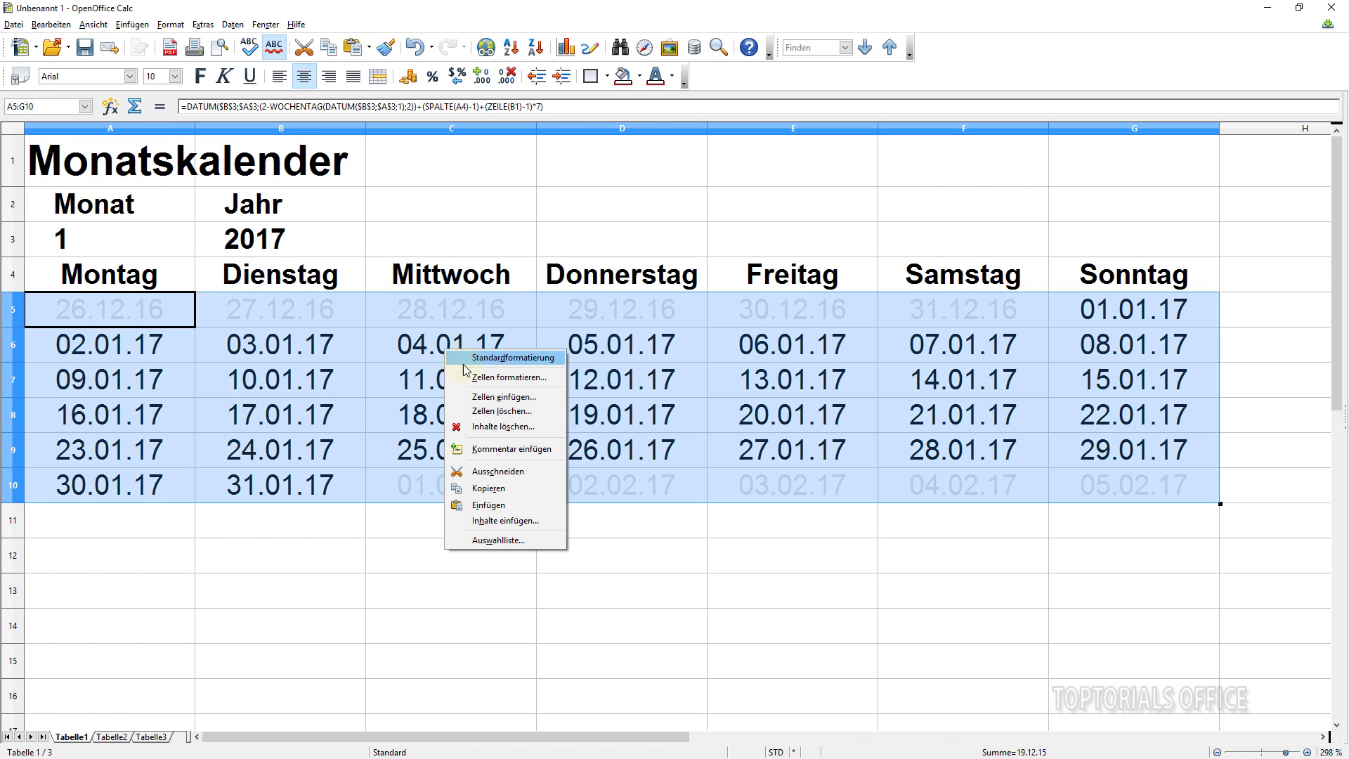
pyautogui.click(501, 378)
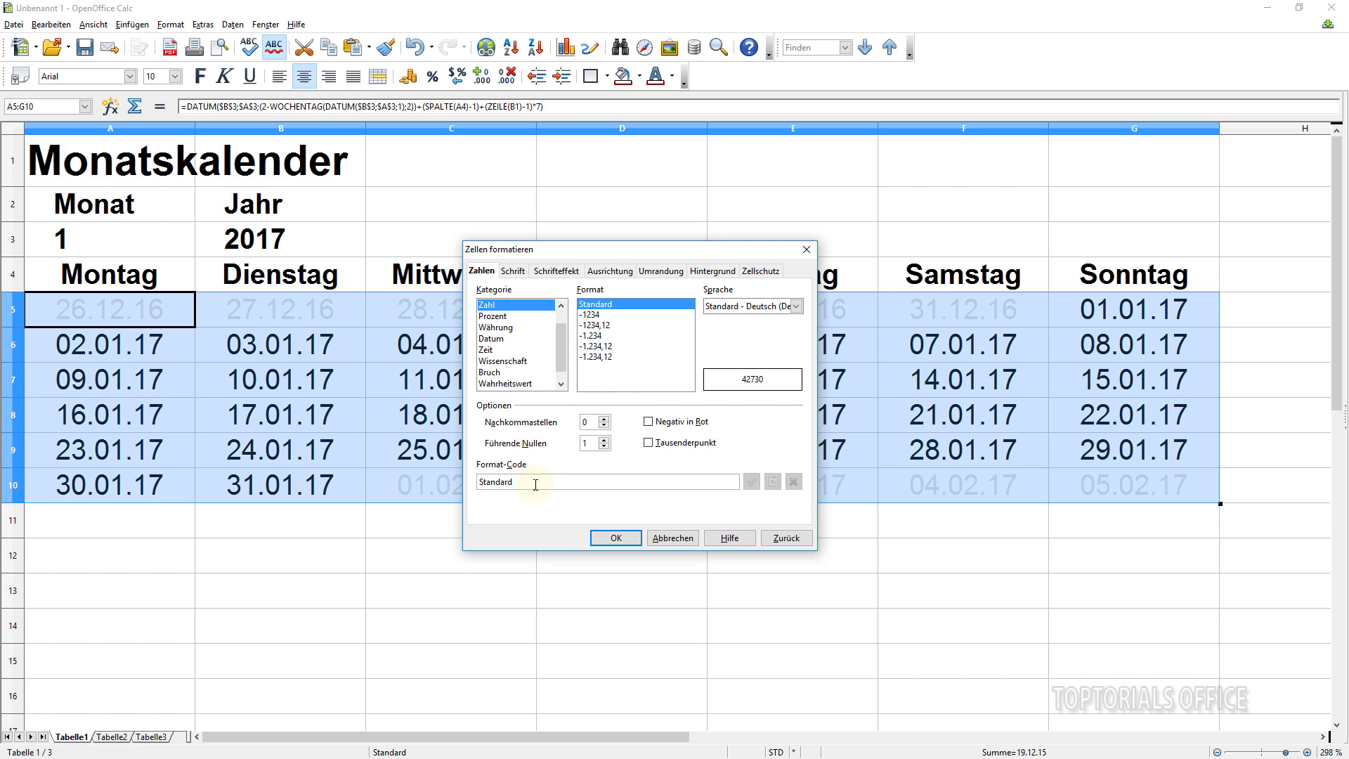
pyautogui.moveTo(535, 483); pyautogui.dragTo(474, 482)
pyautogui.write('TT.')
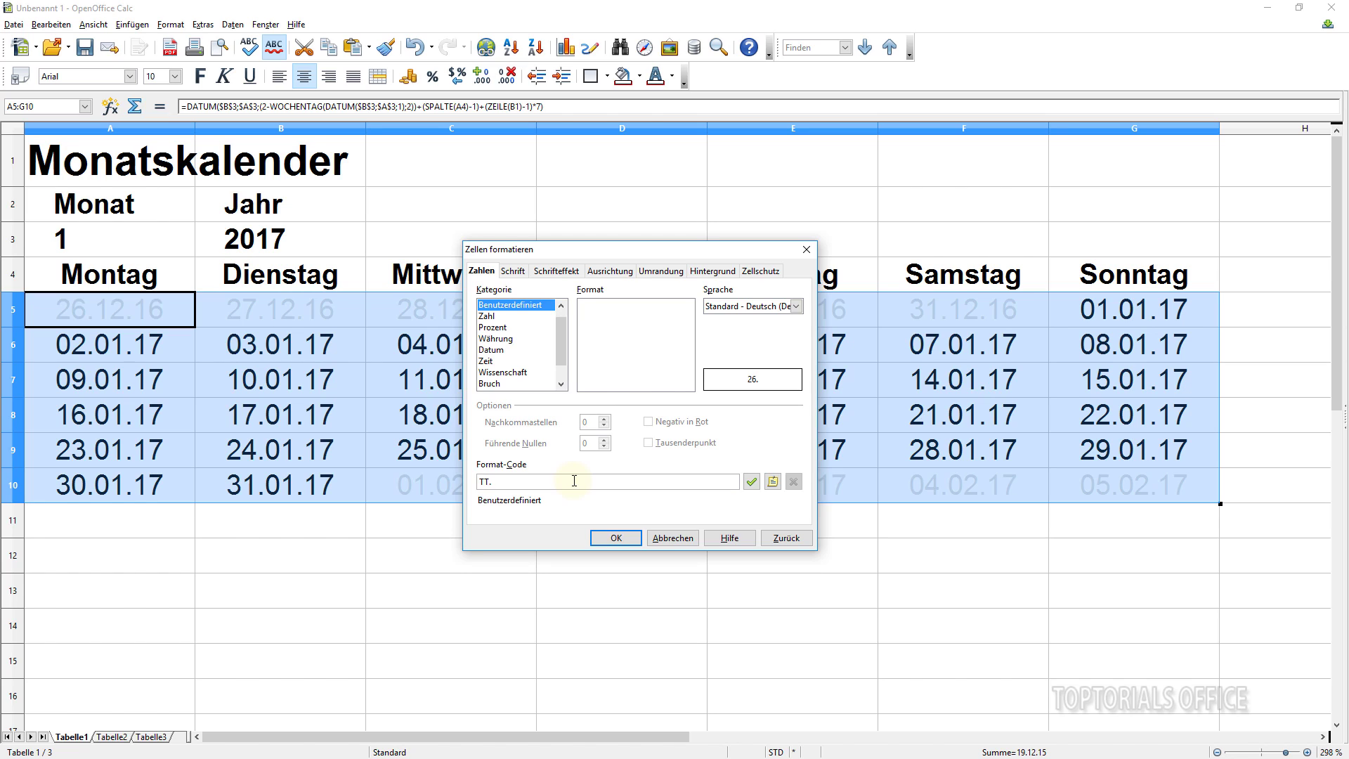
pyautogui.write('MM')
pyautogui.click(631, 538)
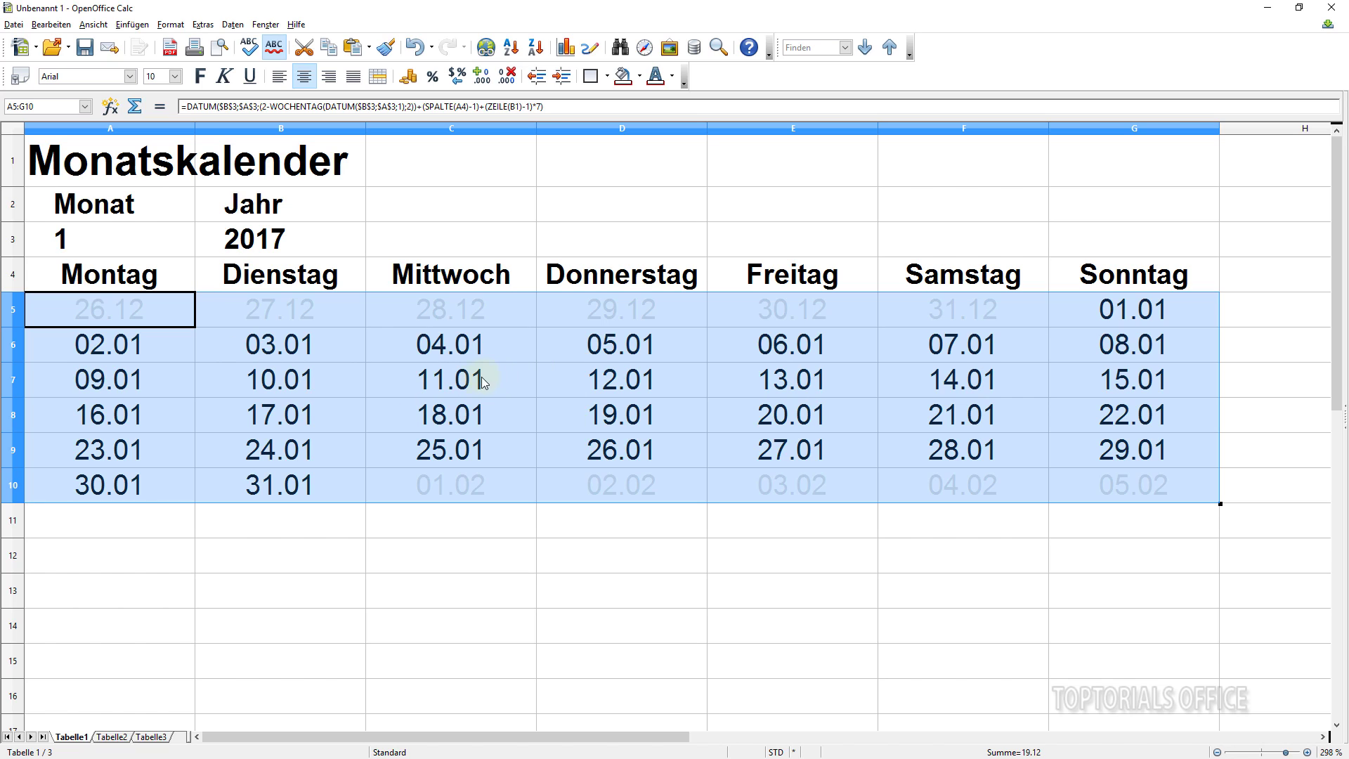
# Set the page format to landscape (Querformat) and centre the table on the page horizontally and vertically.
pyautogui.click(219, 48)
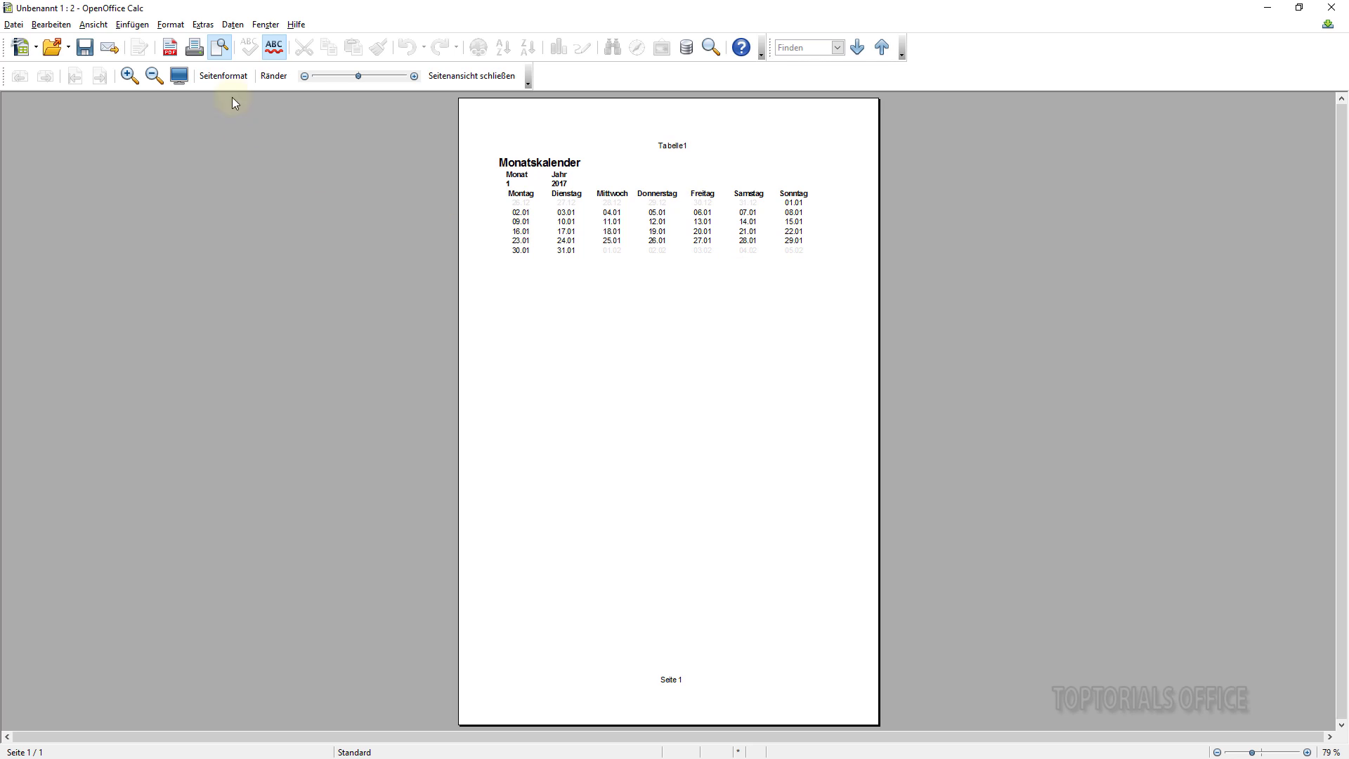
pyautogui.click(223, 76)
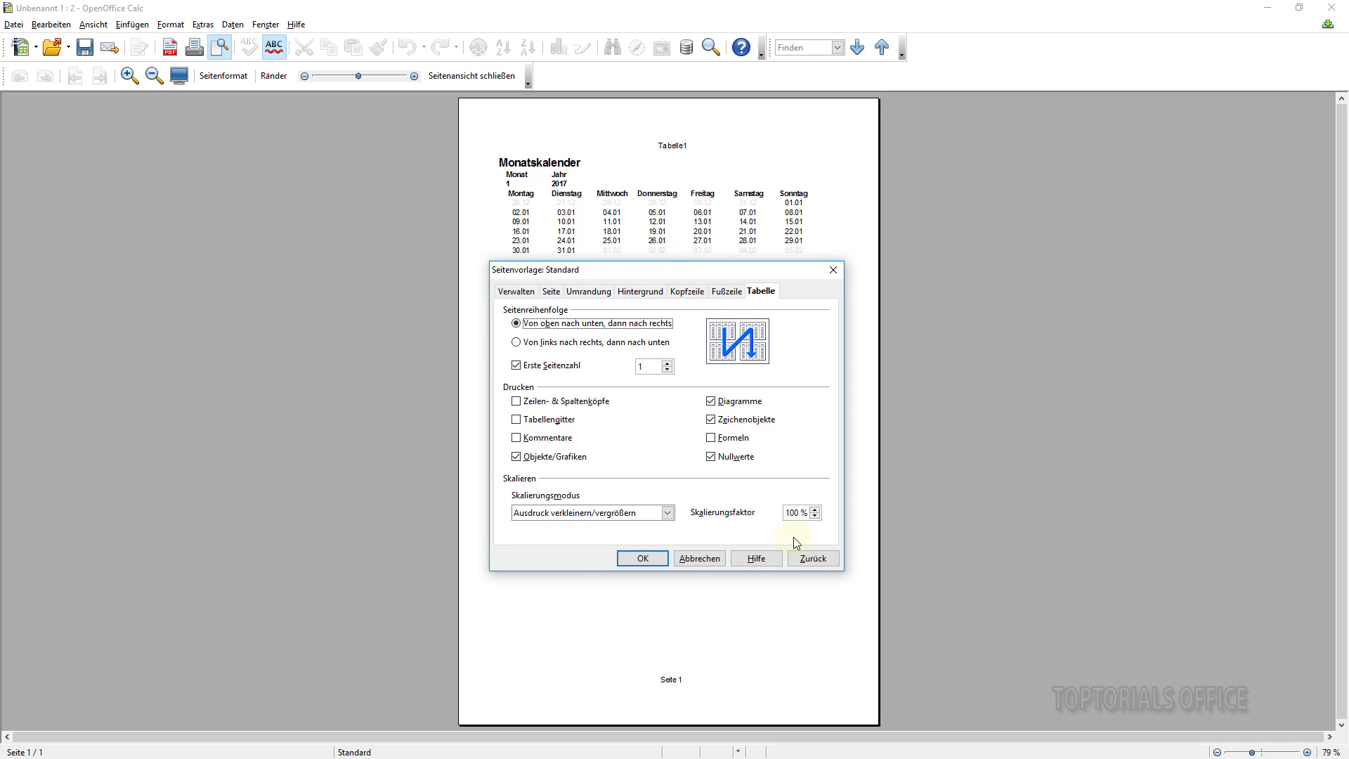
pyautogui.click(553, 292)
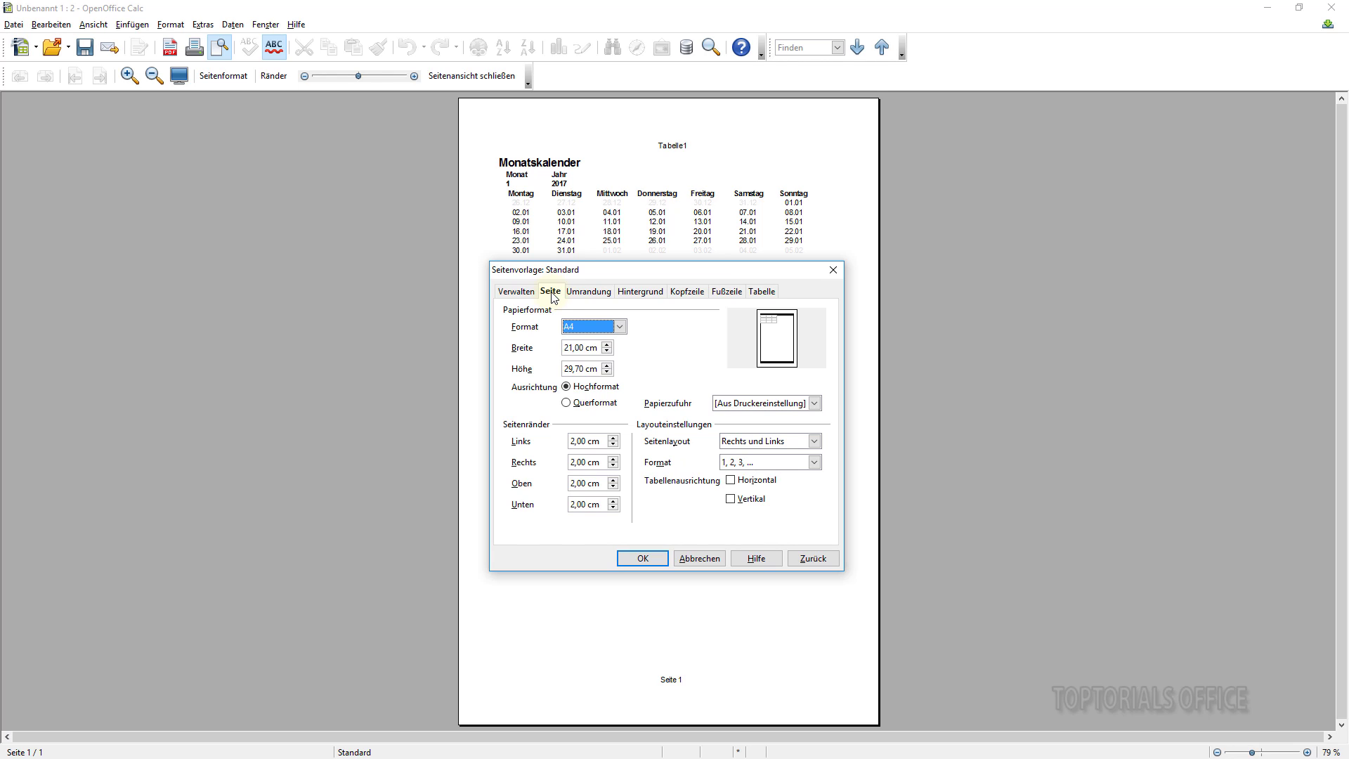
pyautogui.click(567, 404)
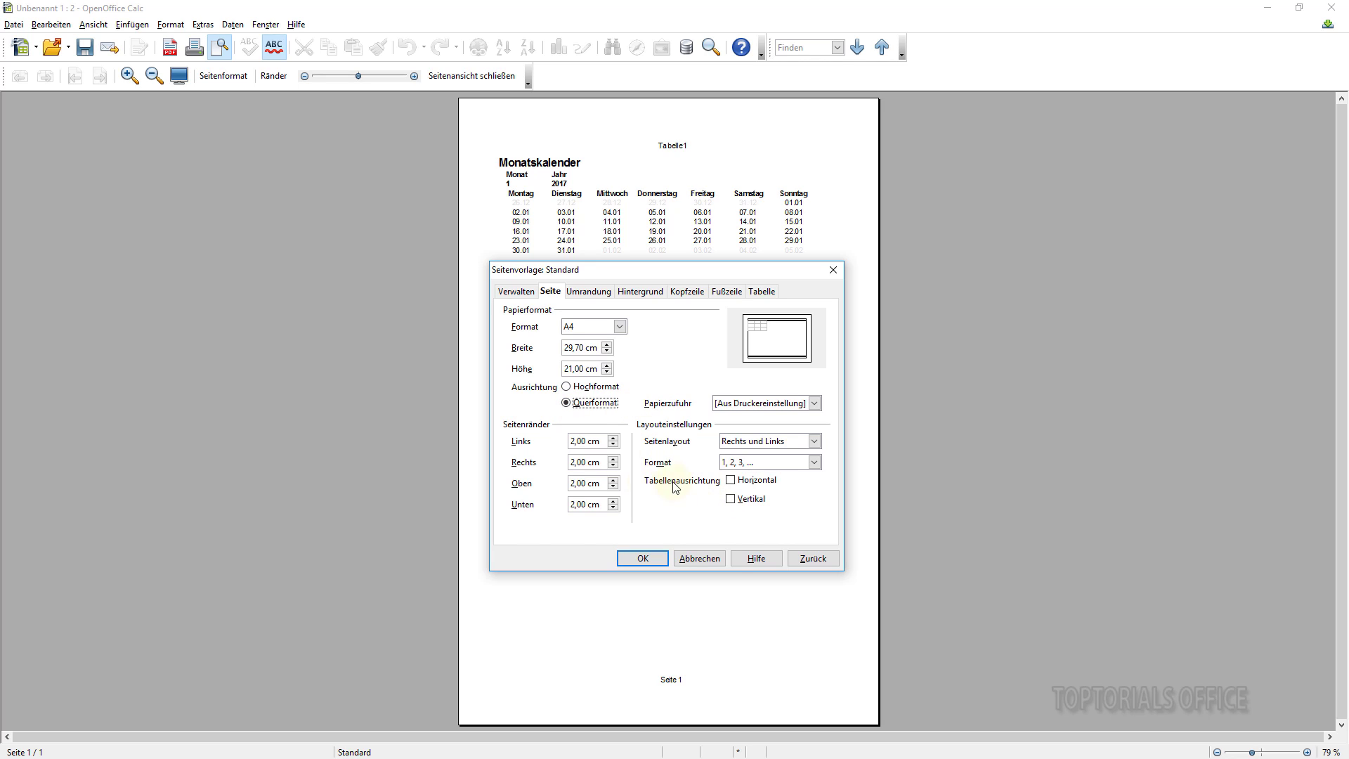
pyautogui.click(731, 480)
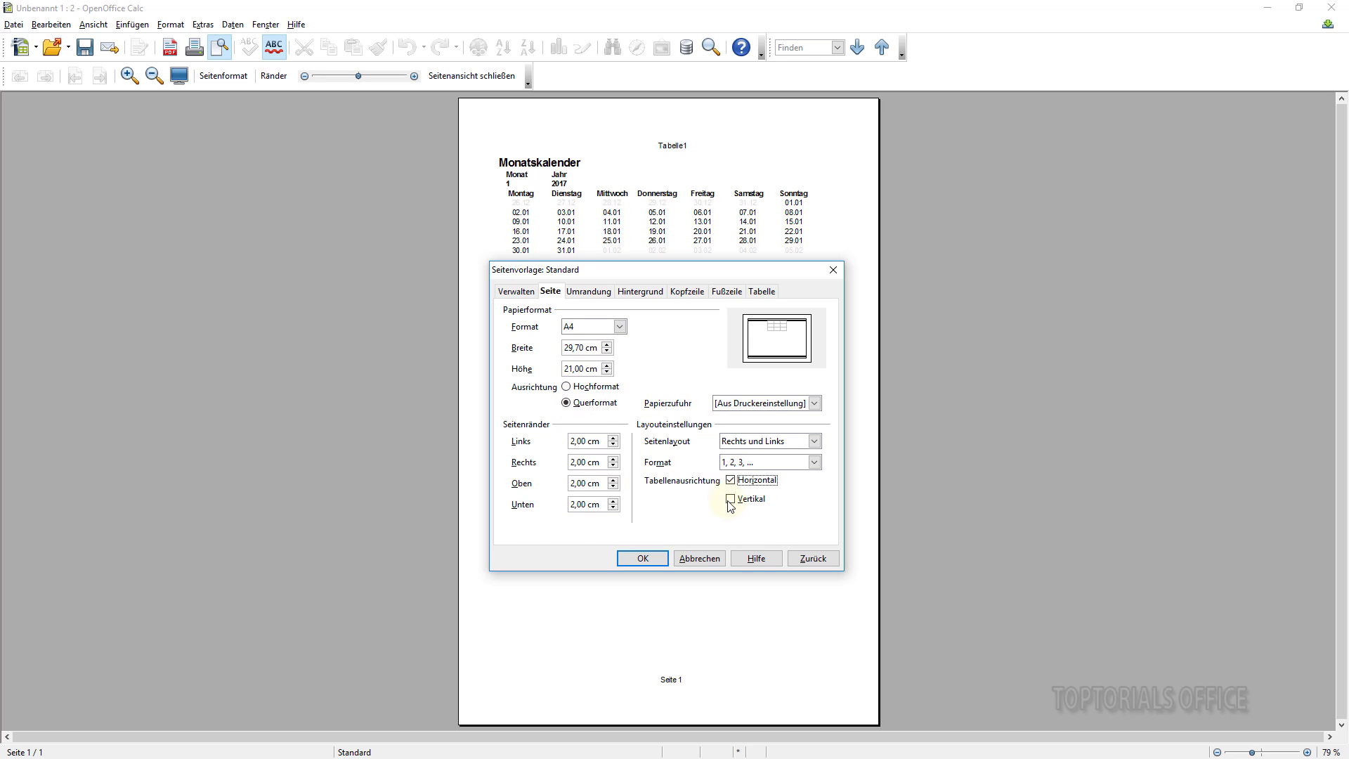
pyautogui.click(736, 503)
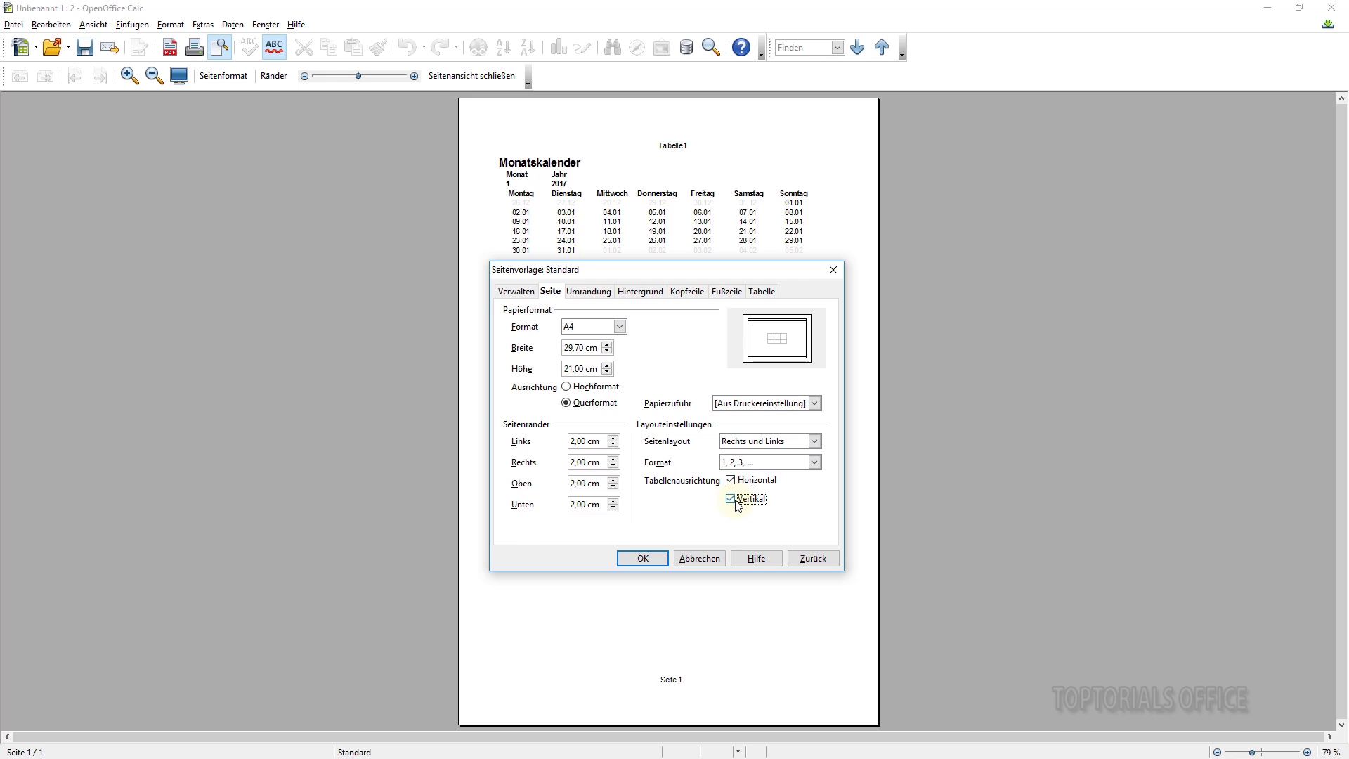
# Turn off the page header and footer, apply the page format and return from the page preview to the sheet.
pyautogui.click(686, 292)
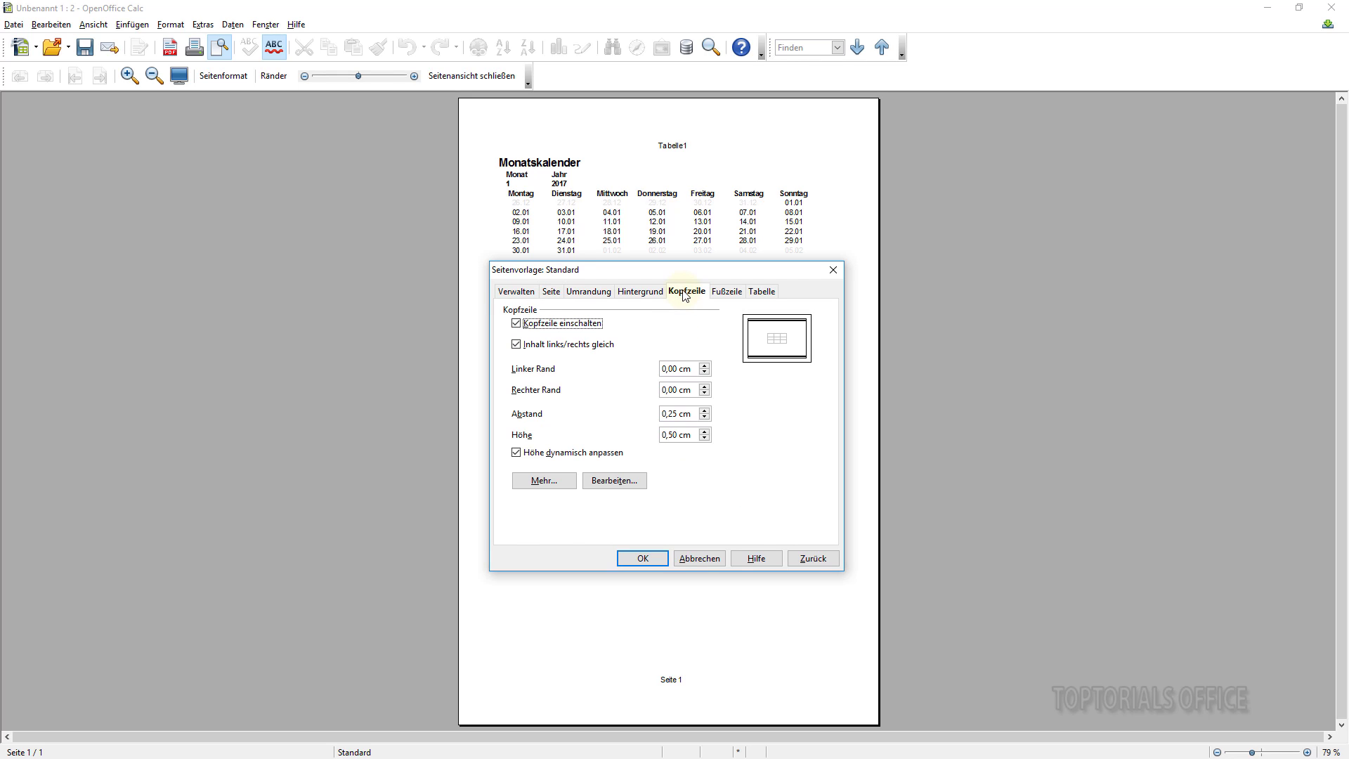
pyautogui.click(517, 324)
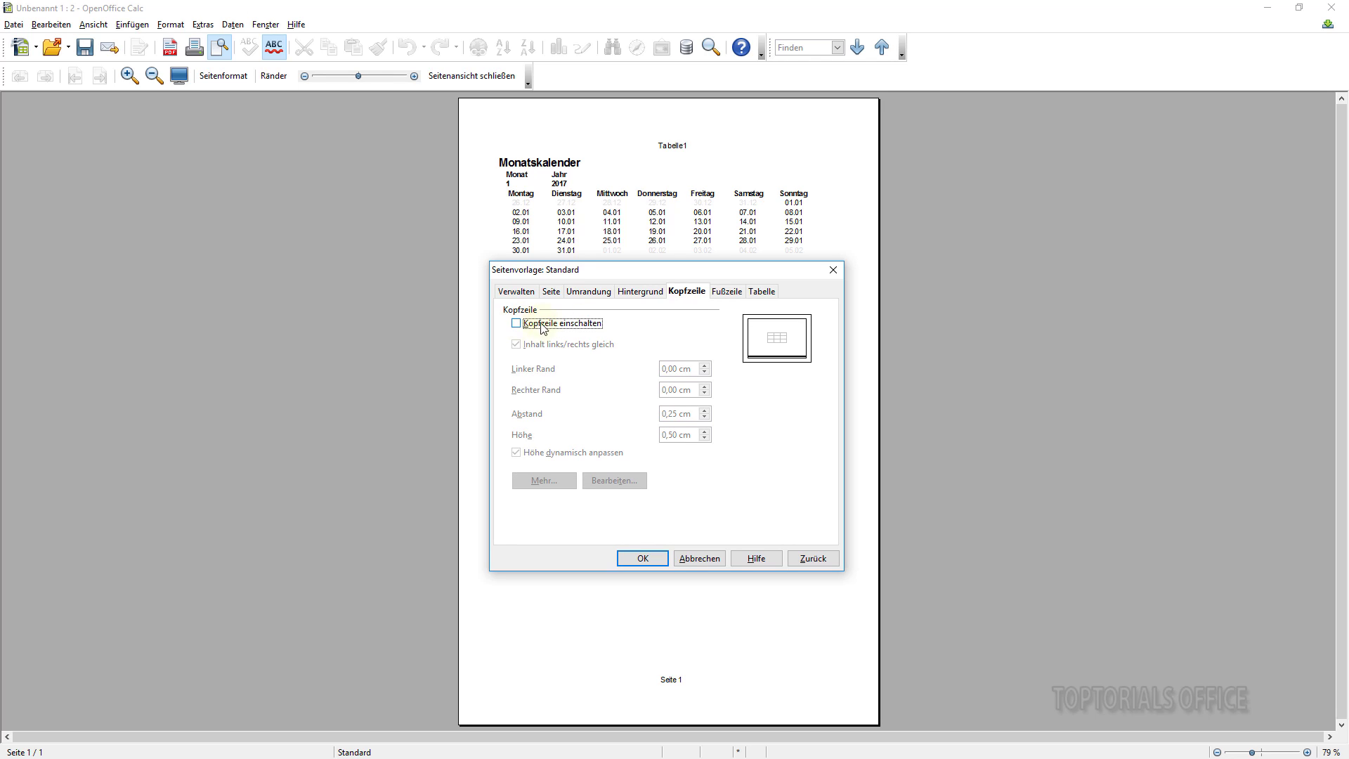
pyautogui.click(722, 298)
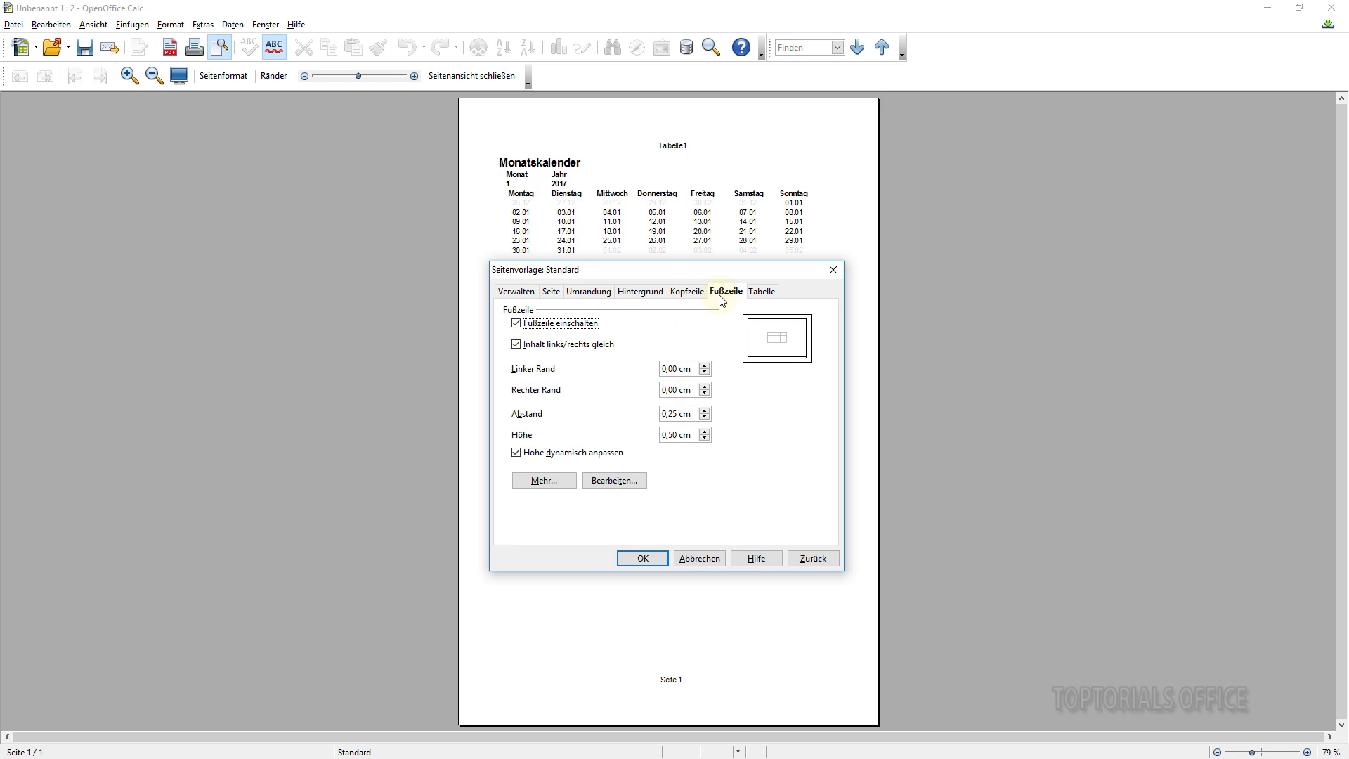
pyautogui.click(518, 325)
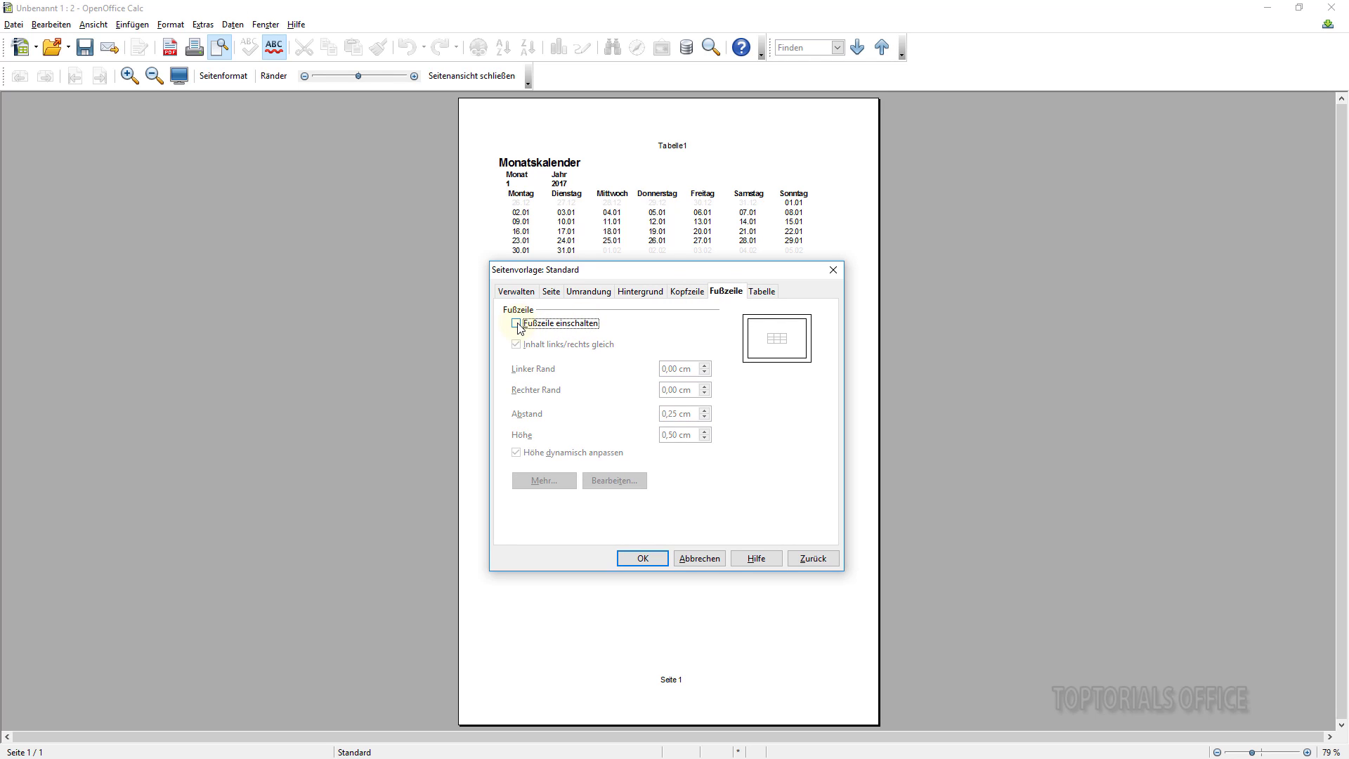
pyautogui.click(641, 561)
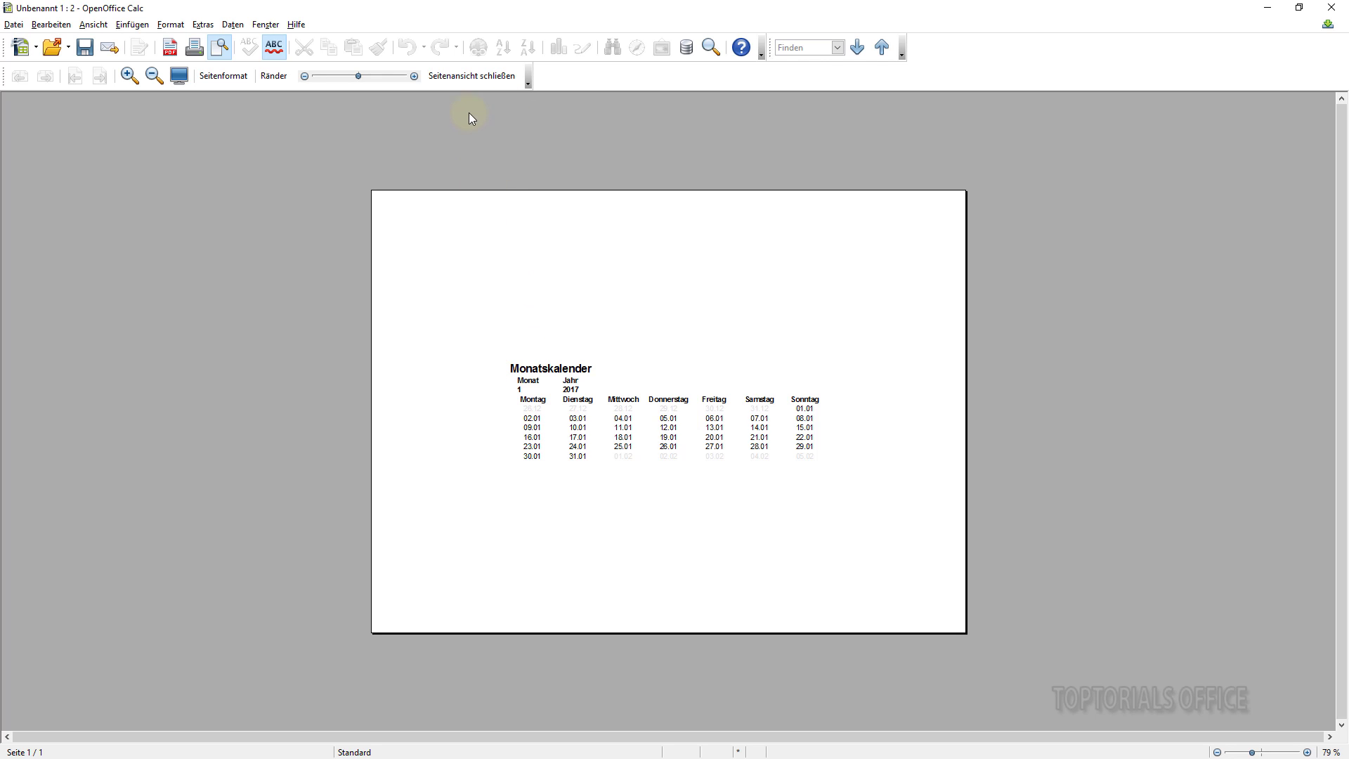
pyautogui.click(464, 76)
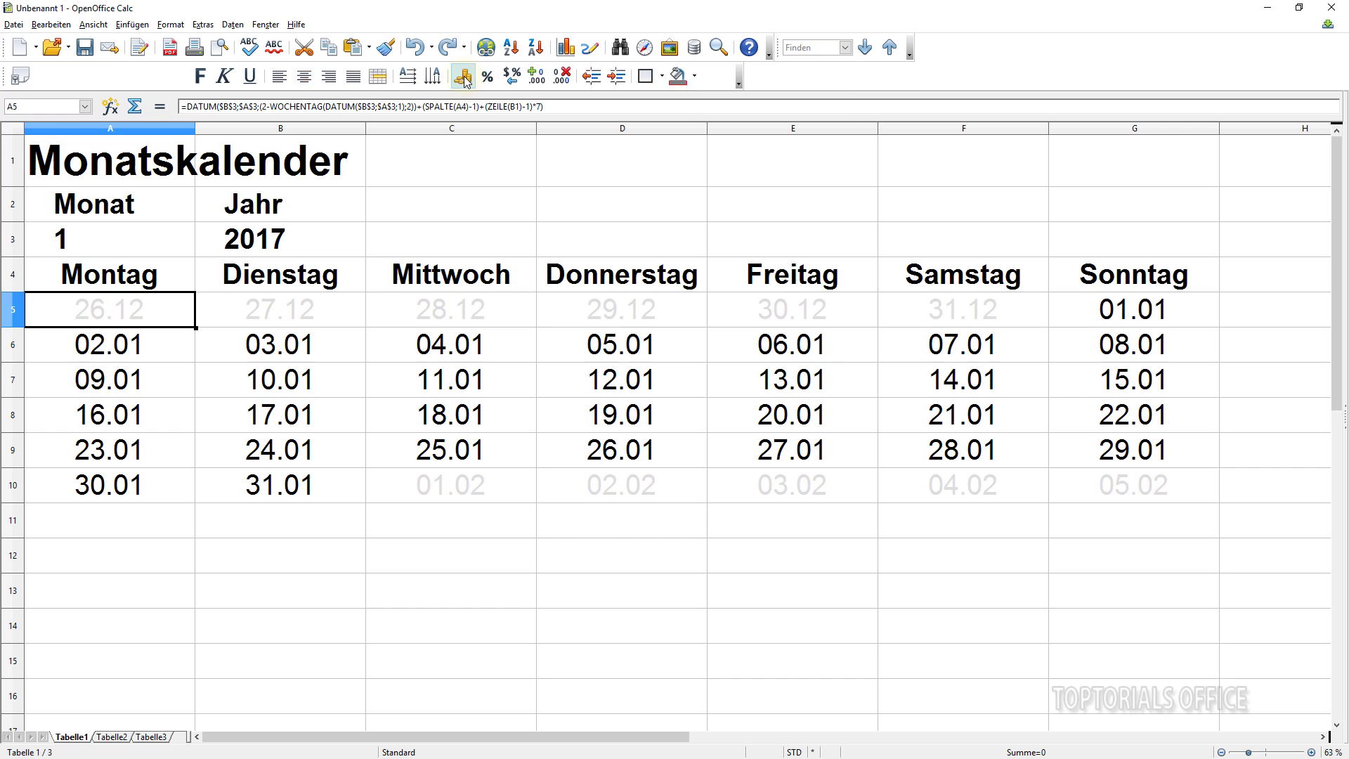
# Examine where the page boundaries lie around the calendar, with the sheet reduced to 133 % zoom.
pyautogui.click(1222, 753)
pyautogui.click(1222, 753)
pyautogui.click(1222, 753)
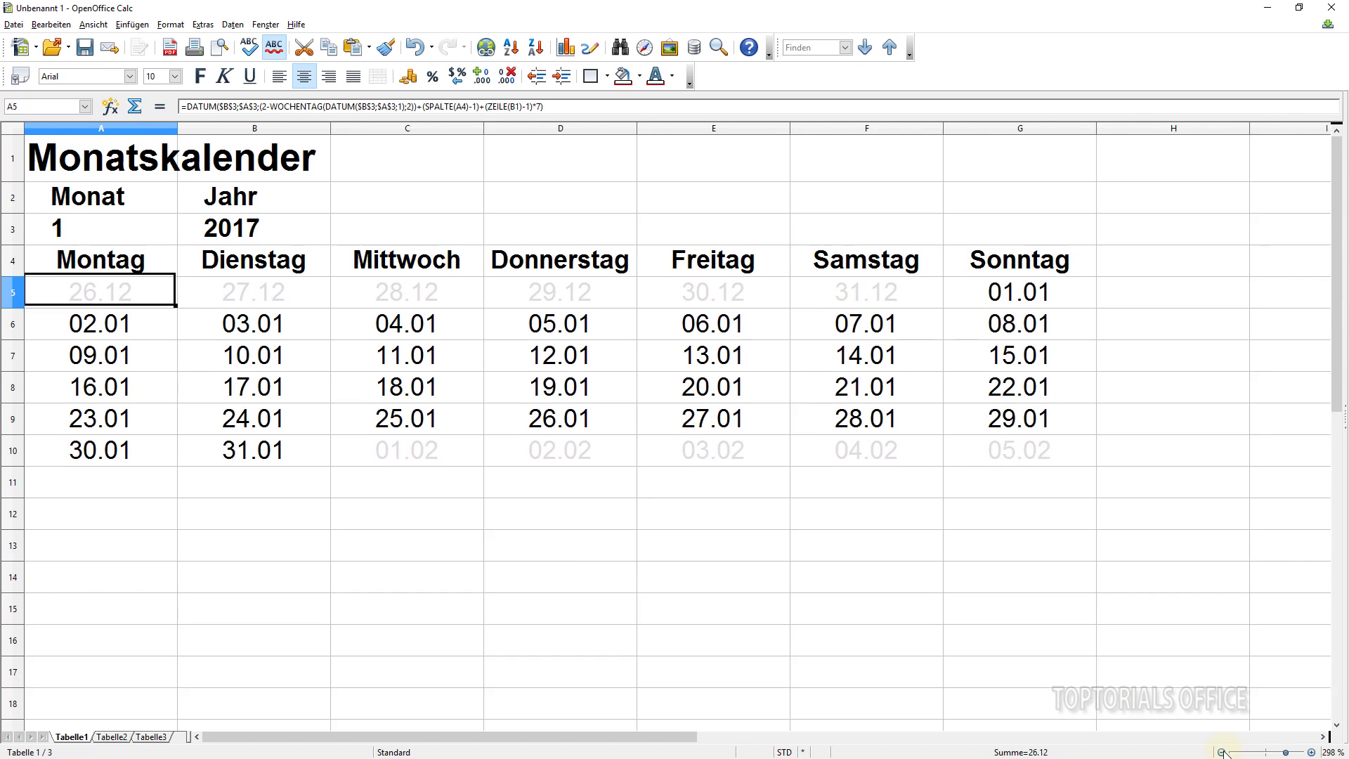
pyautogui.click(1222, 752)
pyautogui.click(1222, 753)
pyautogui.click(1222, 752)
pyautogui.click(1222, 753)
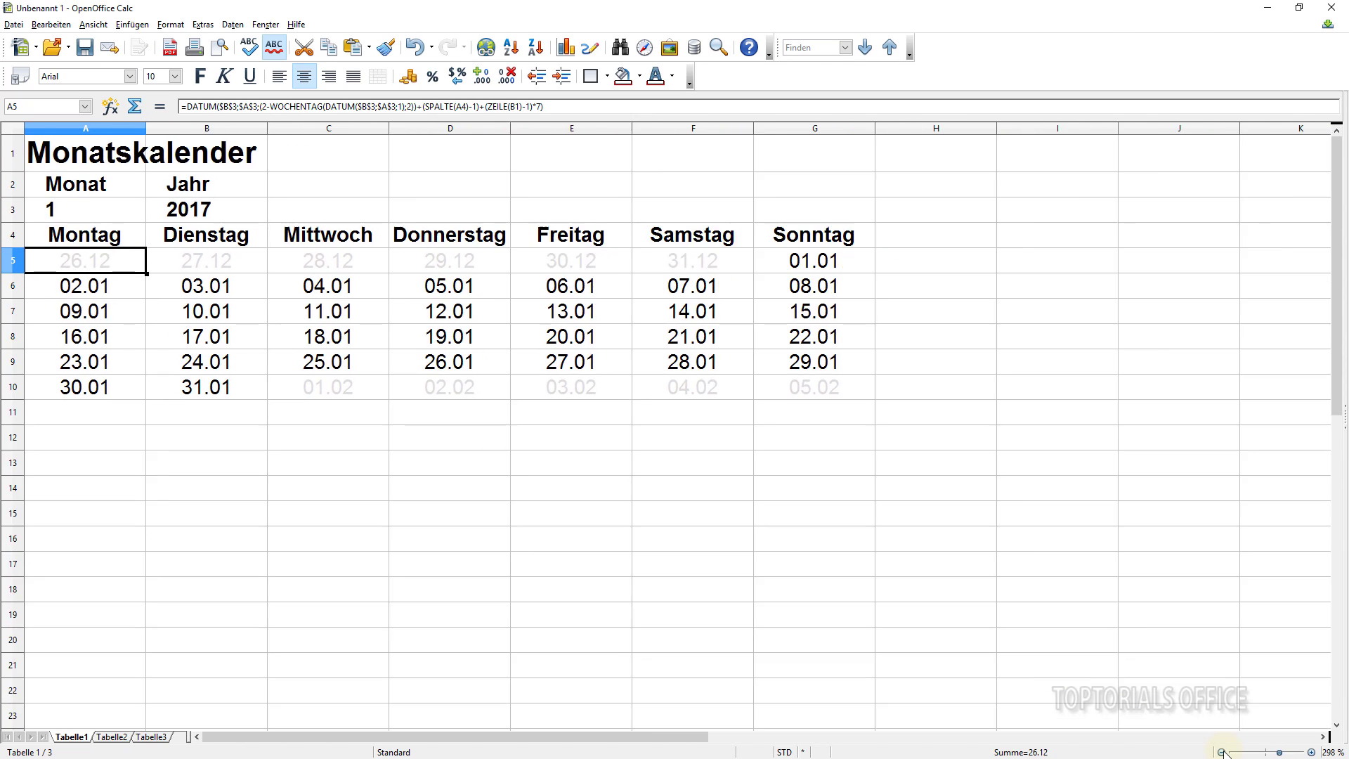
pyautogui.click(1222, 752)
pyautogui.click(1222, 753)
pyautogui.click(1222, 753)
pyautogui.click(1222, 753)
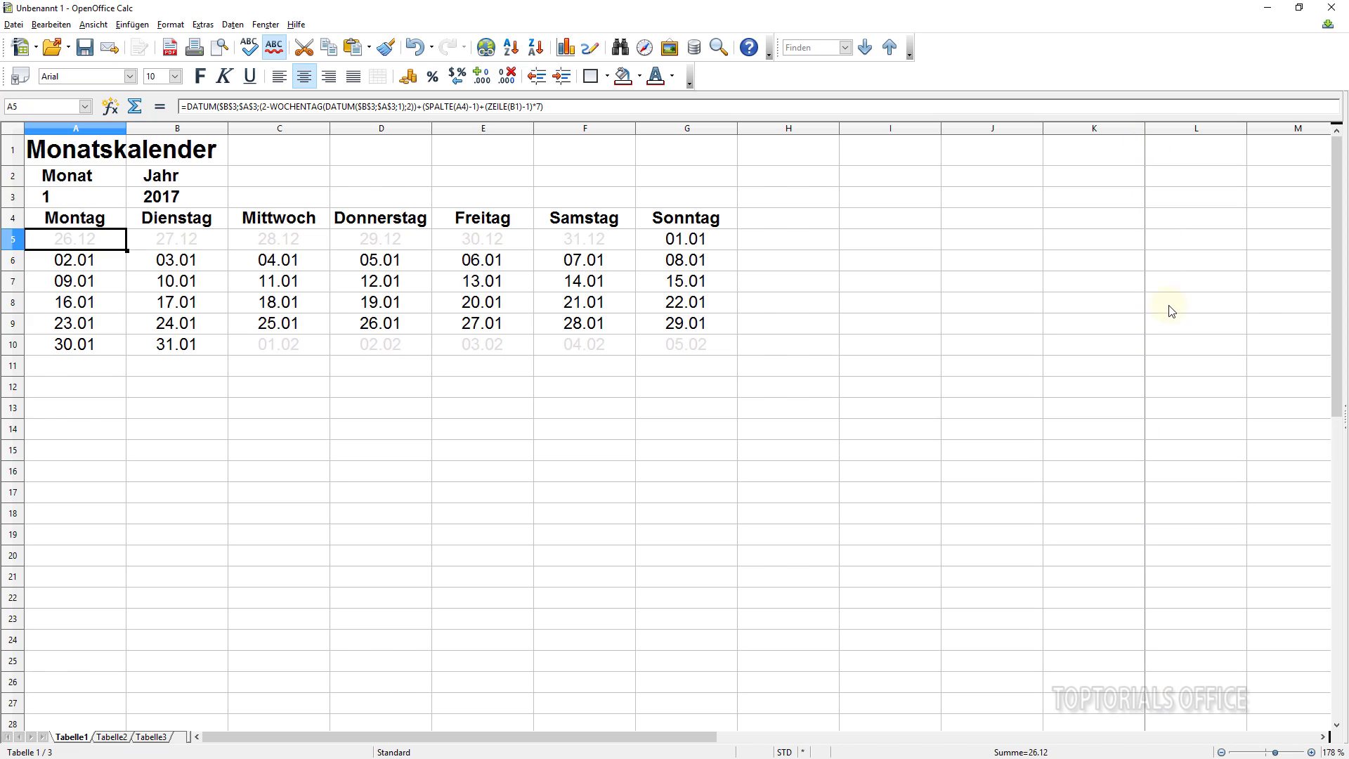
pyautogui.moveTo(1338, 248); pyautogui.dragTo(1337, 350)
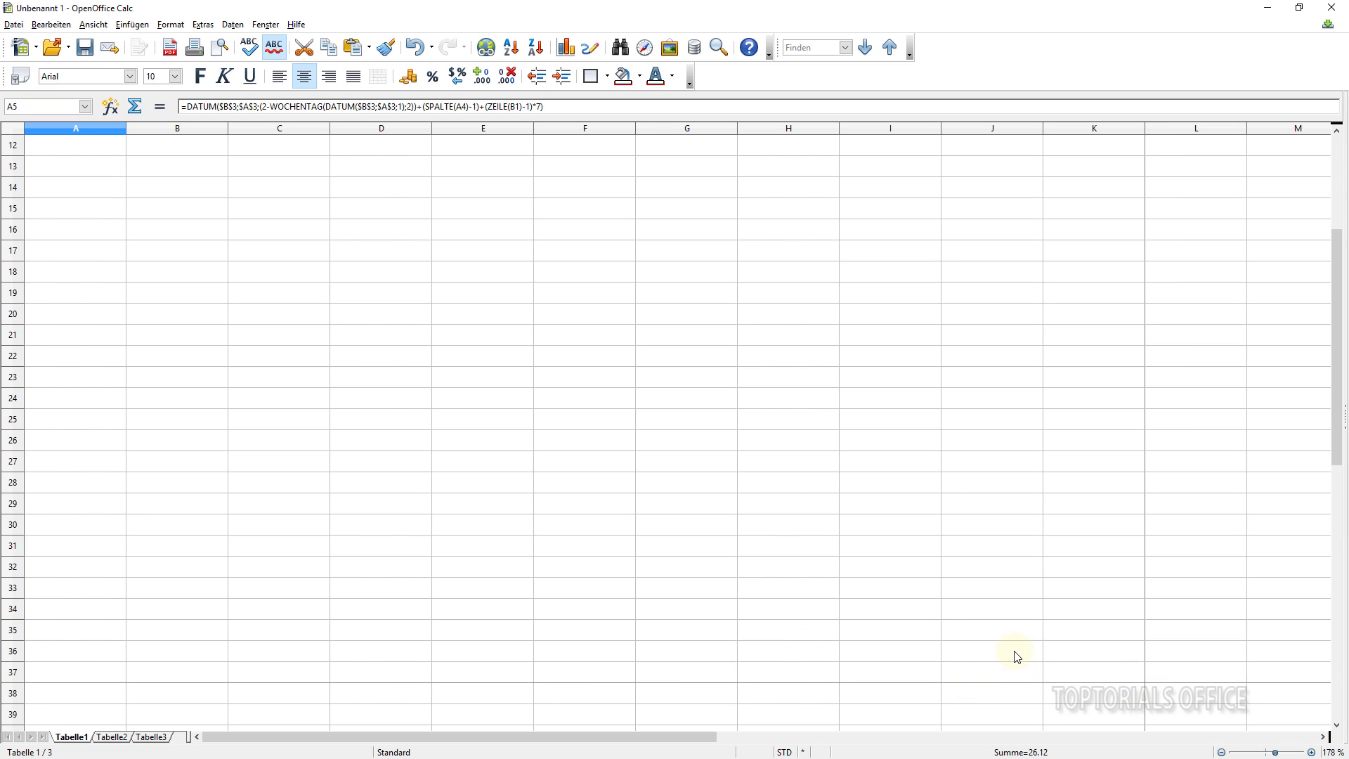
pyautogui.click(1223, 753)
pyautogui.click(1223, 753)
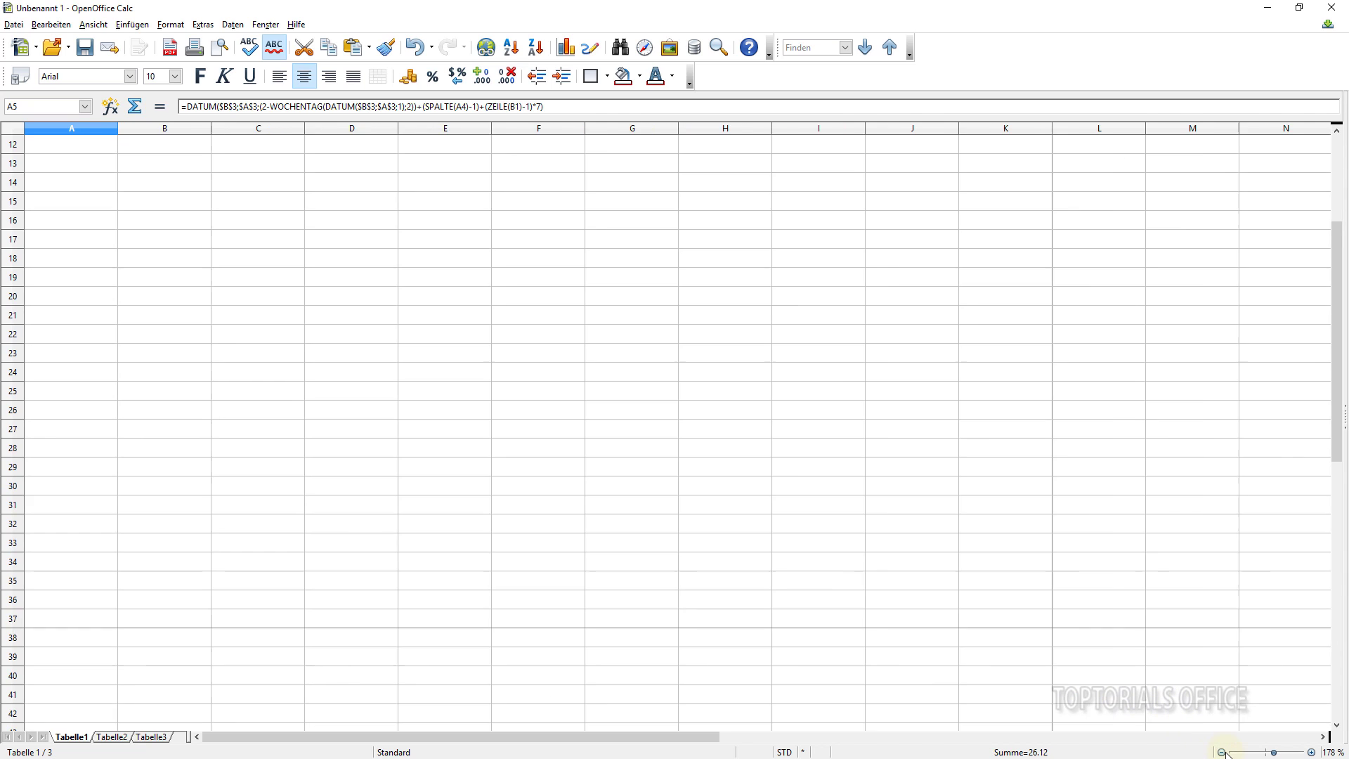
pyautogui.click(1223, 753)
pyautogui.click(1223, 753)
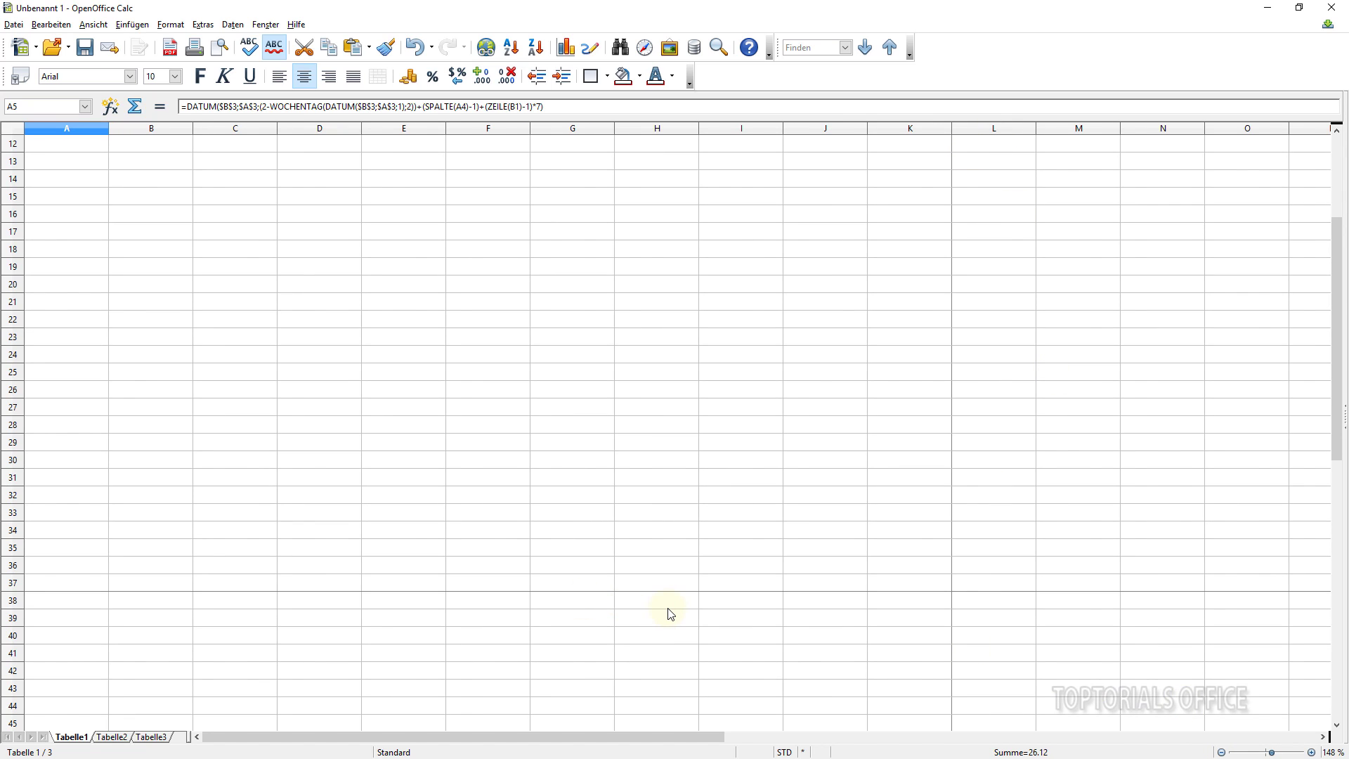
pyautogui.scroll(1, 671, 615)
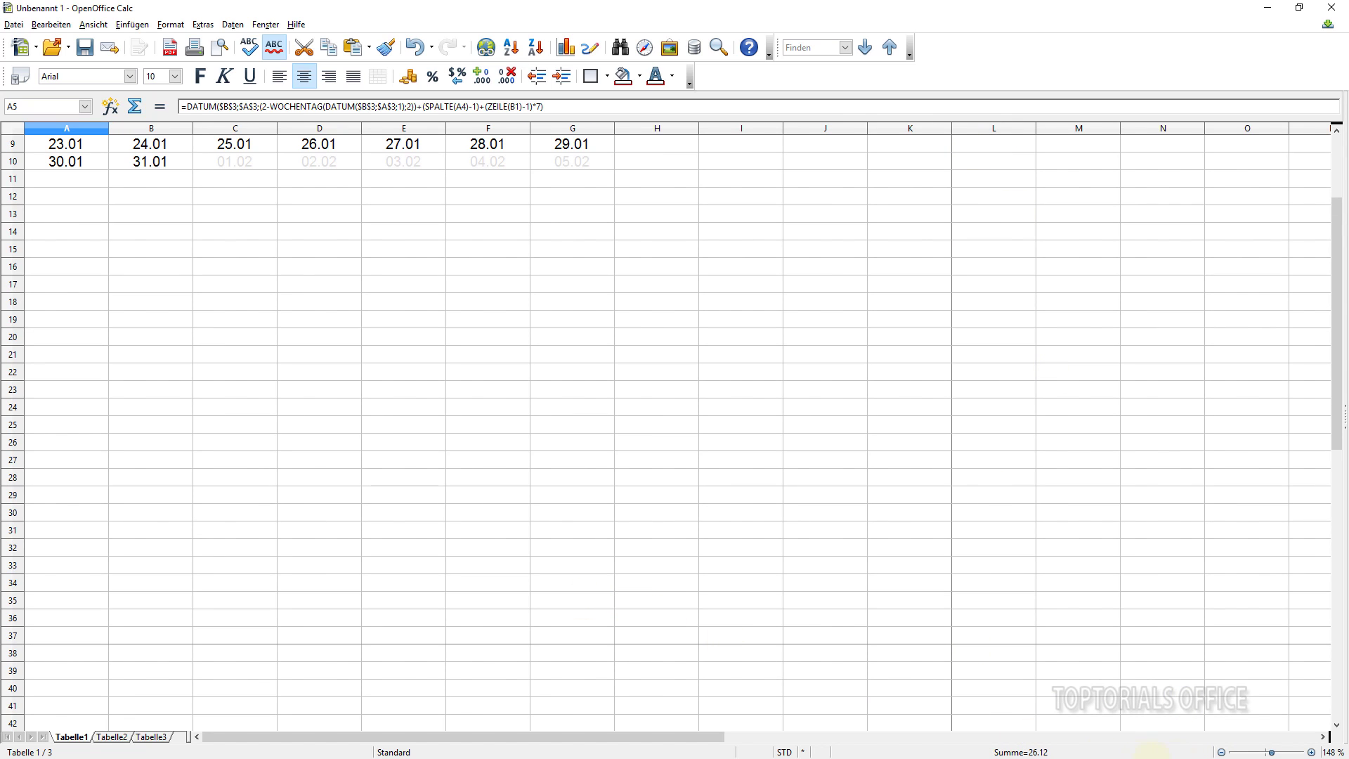
pyautogui.click(1223, 753)
pyautogui.click(1223, 752)
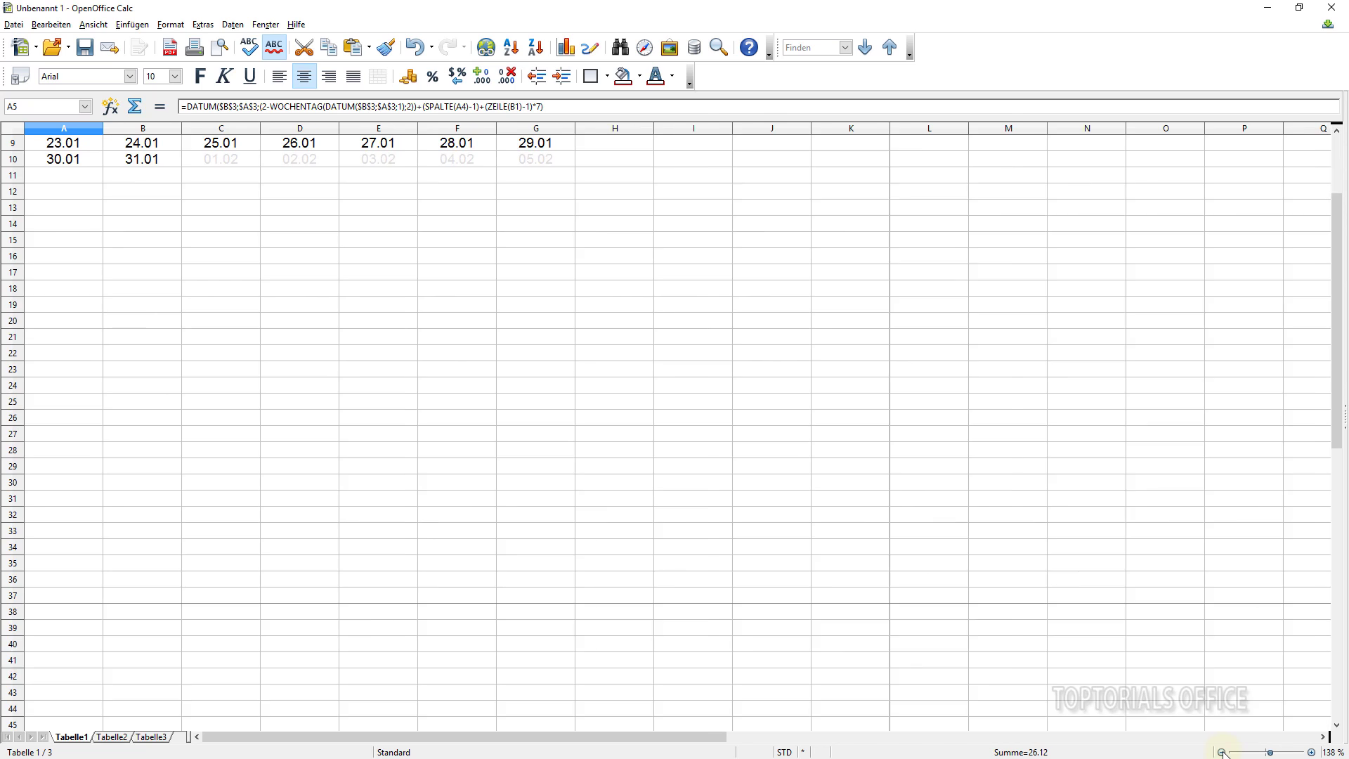
pyautogui.click(1223, 753)
pyautogui.scroll(3, 1056, 585)
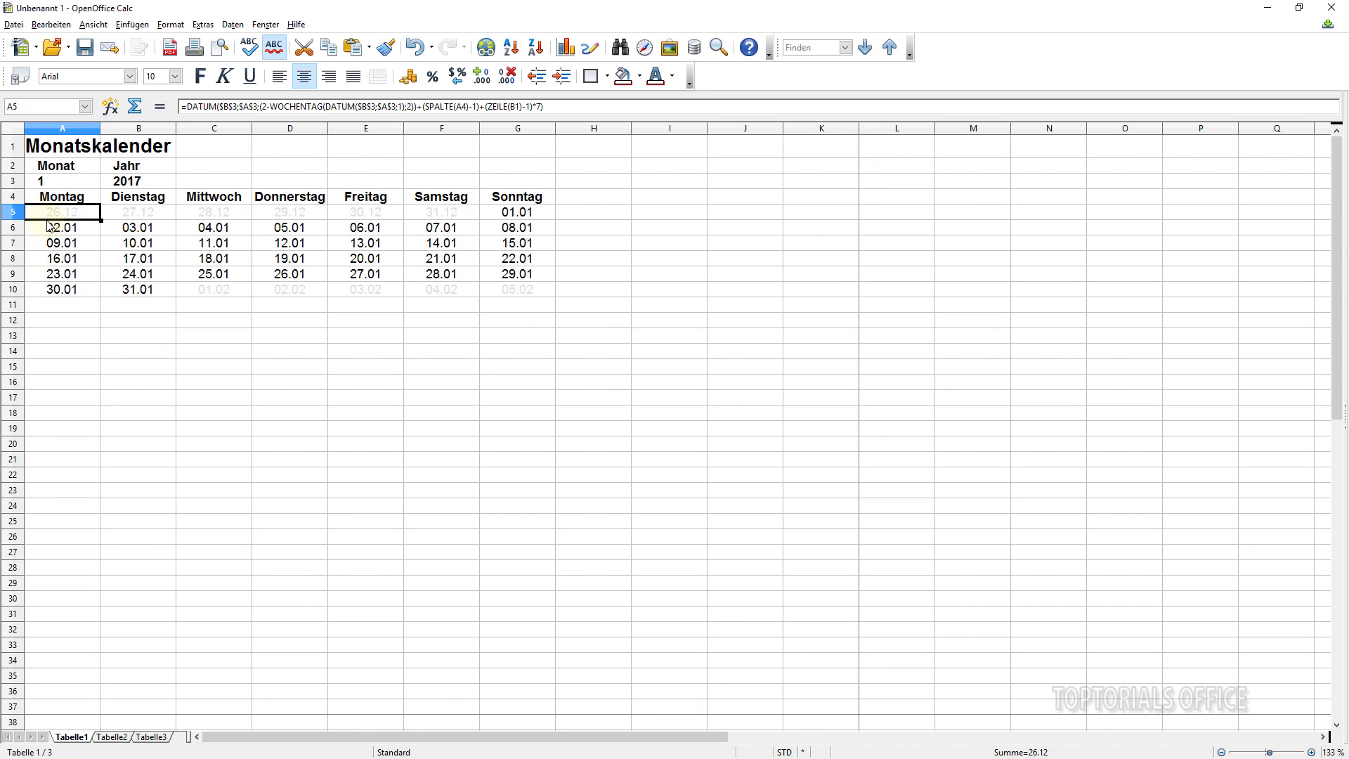
# Increase the height of rows 4 to 10 equally so the calendar makes use of the page height.
pyautogui.moveTo(14, 198); pyautogui.dragTo(4, 292)
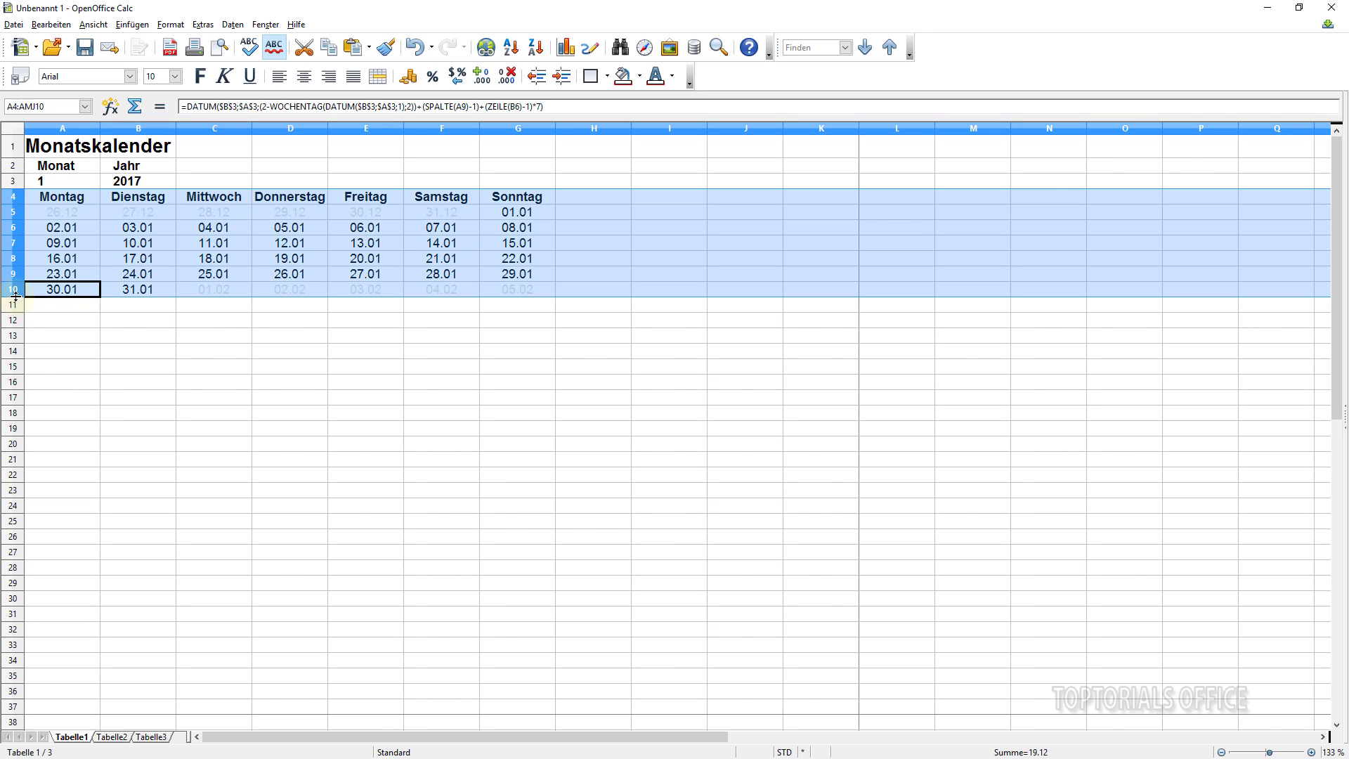
pyautogui.moveTo(16, 297); pyautogui.dragTo(15, 307)
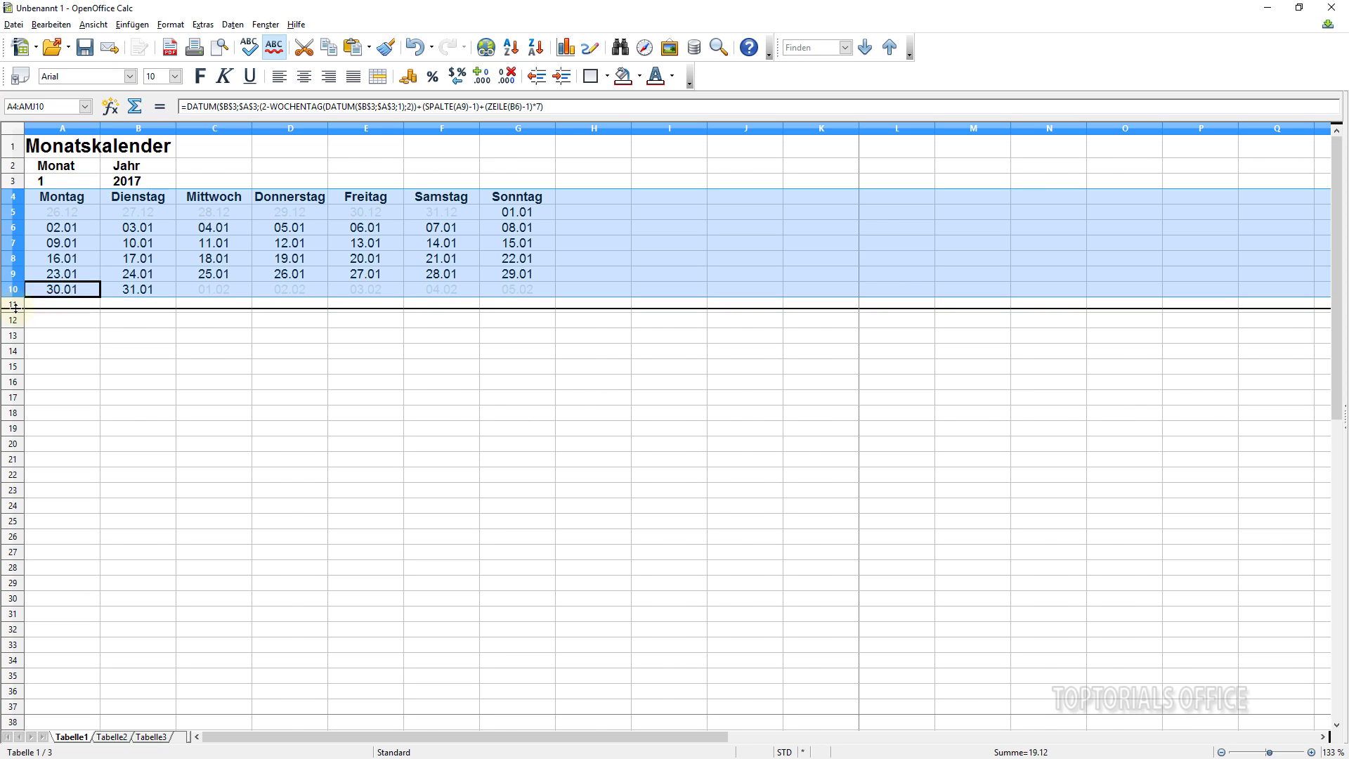
pyautogui.moveTo(16, 375); pyautogui.dragTo(15, 405)
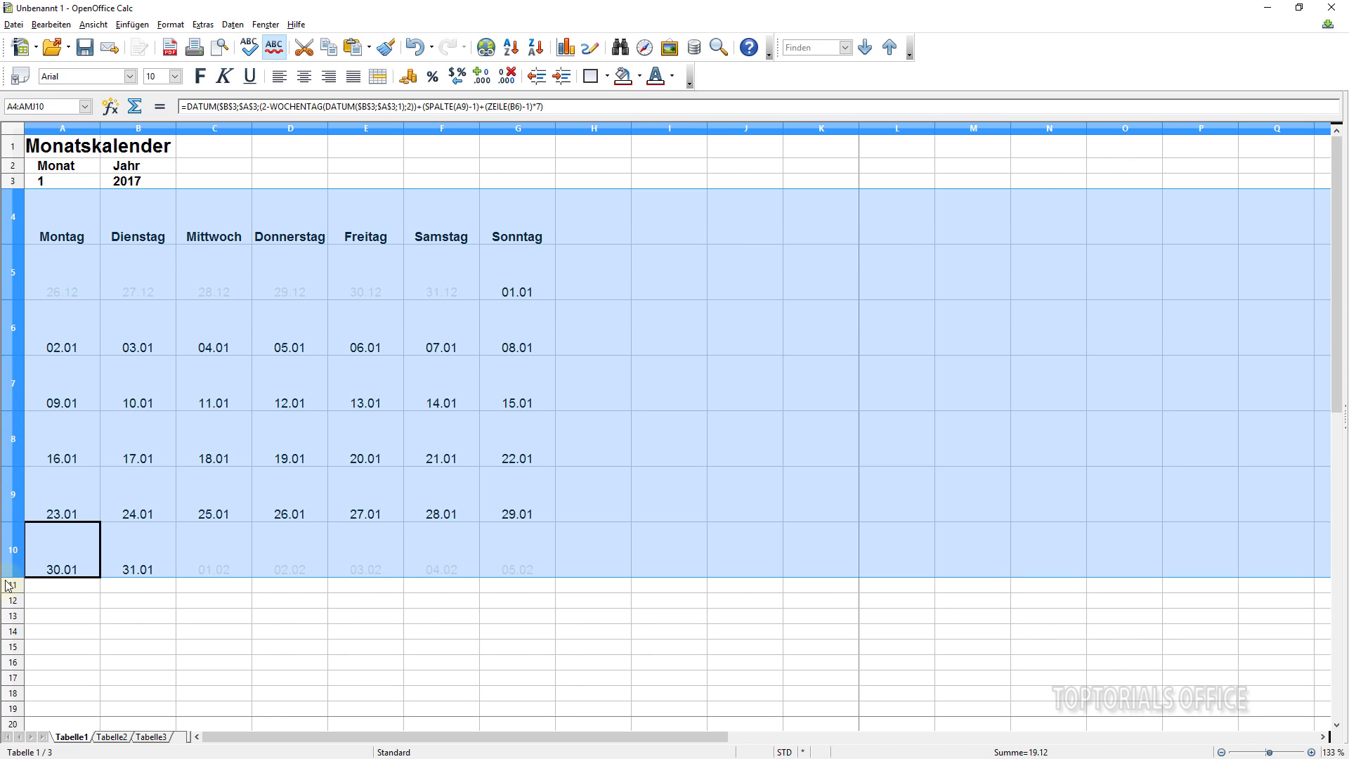
pyautogui.moveTo(9, 577); pyautogui.dragTo(16, 626)
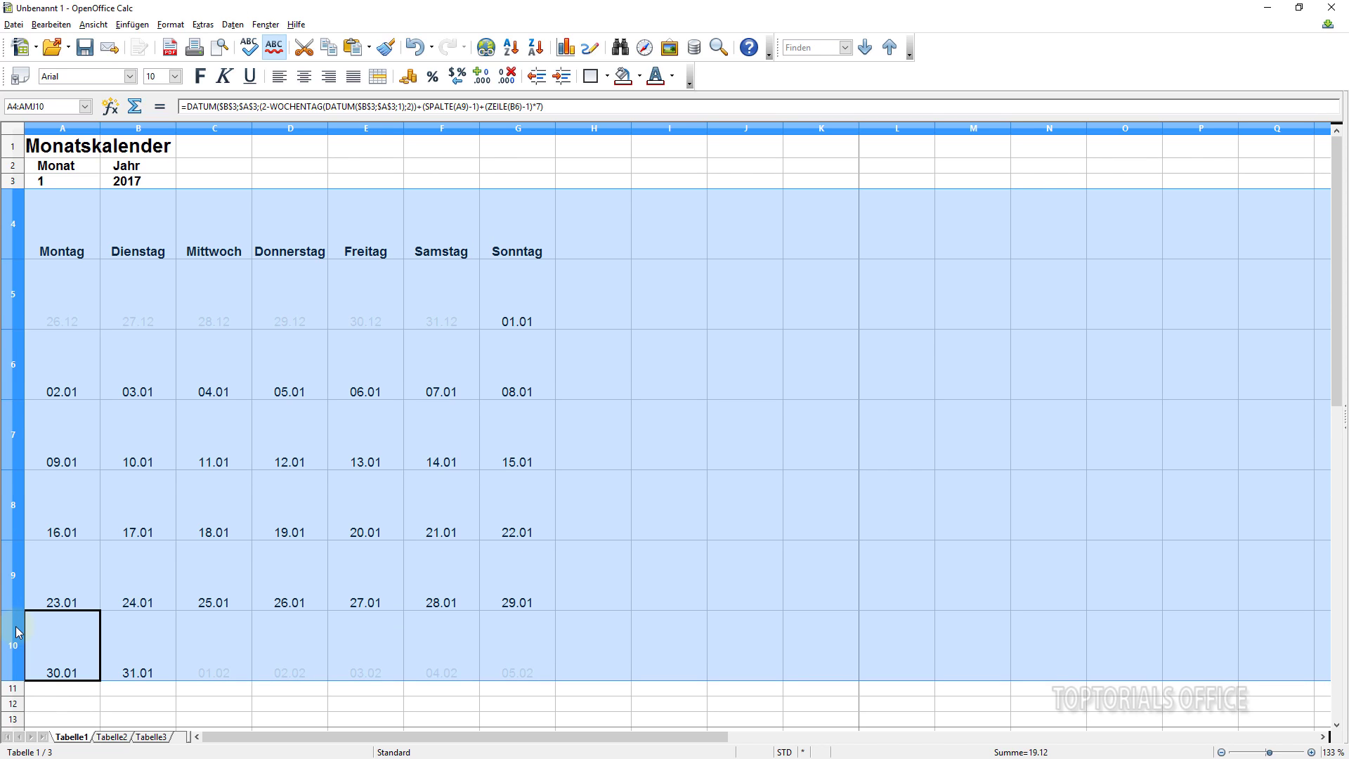
pyautogui.moveTo(16, 679); pyautogui.dragTo(16, 680)
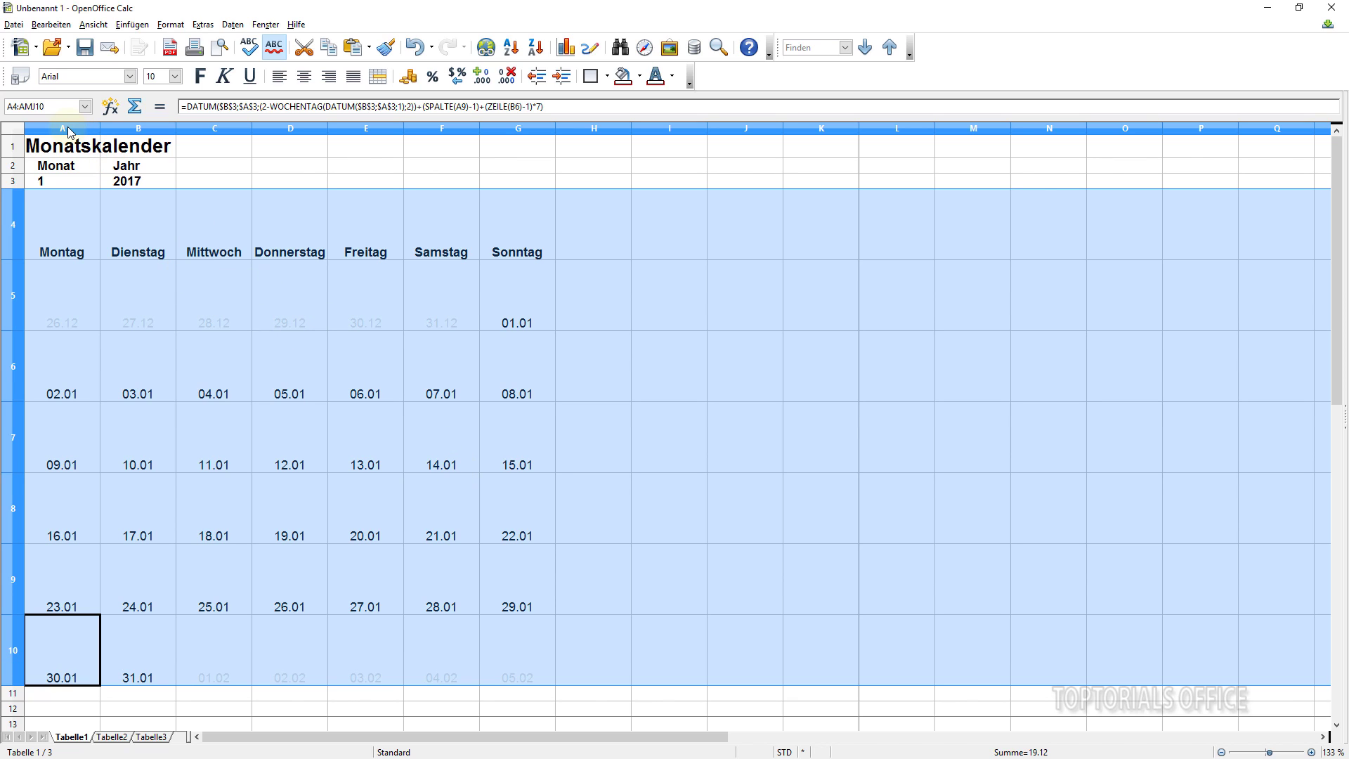
# Widen columns A to G equally so the weekday columns take up more of the page width.
pyautogui.moveTo(68, 132); pyautogui.dragTo(509, 134)
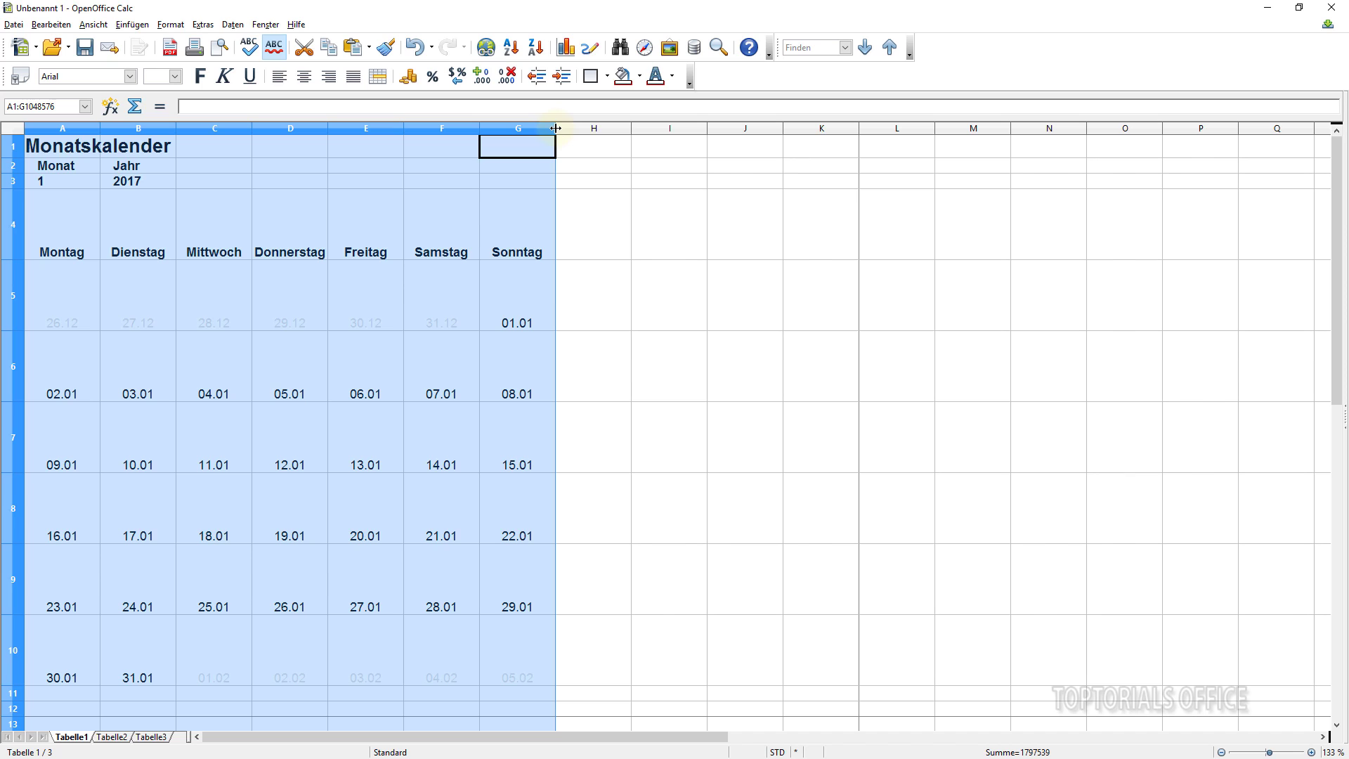
pyautogui.moveTo(556, 128); pyautogui.dragTo(579, 128)
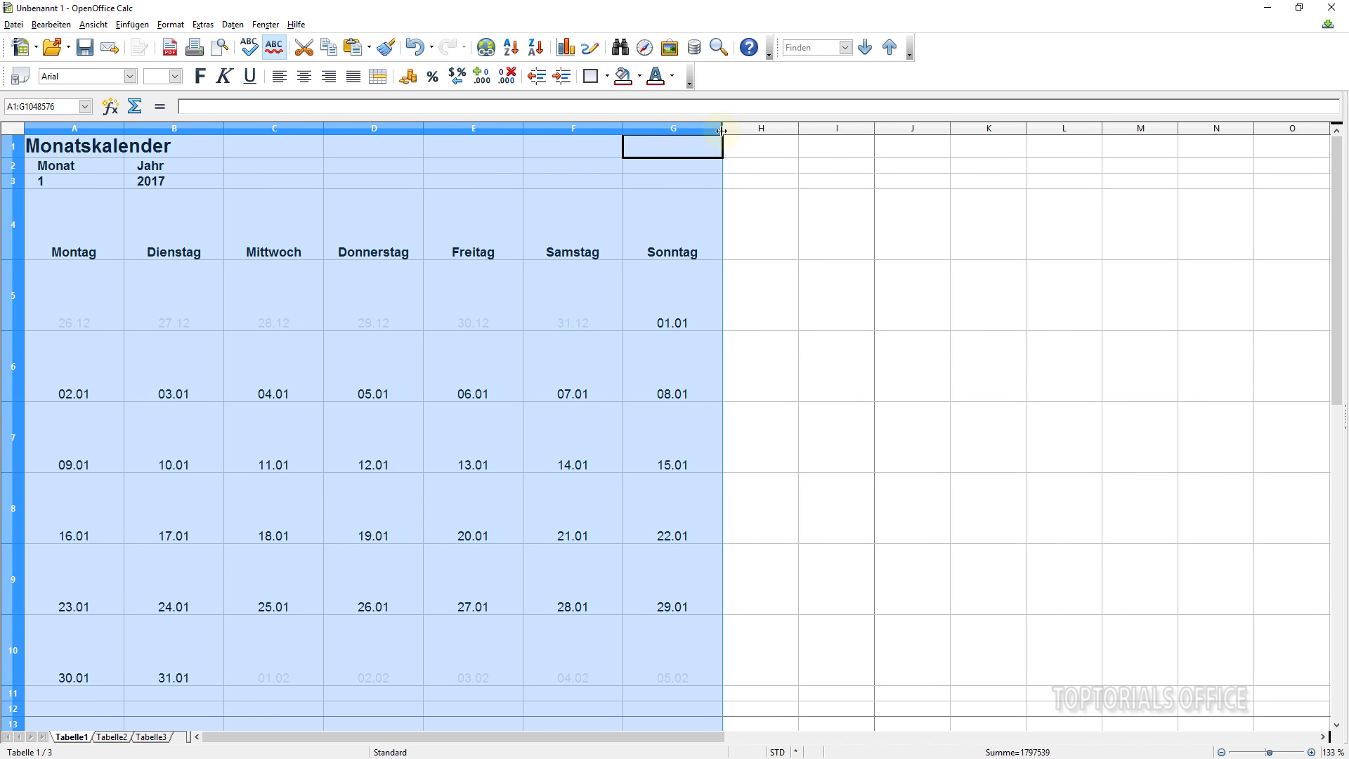
pyautogui.moveTo(723, 128); pyautogui.dragTo(736, 130)
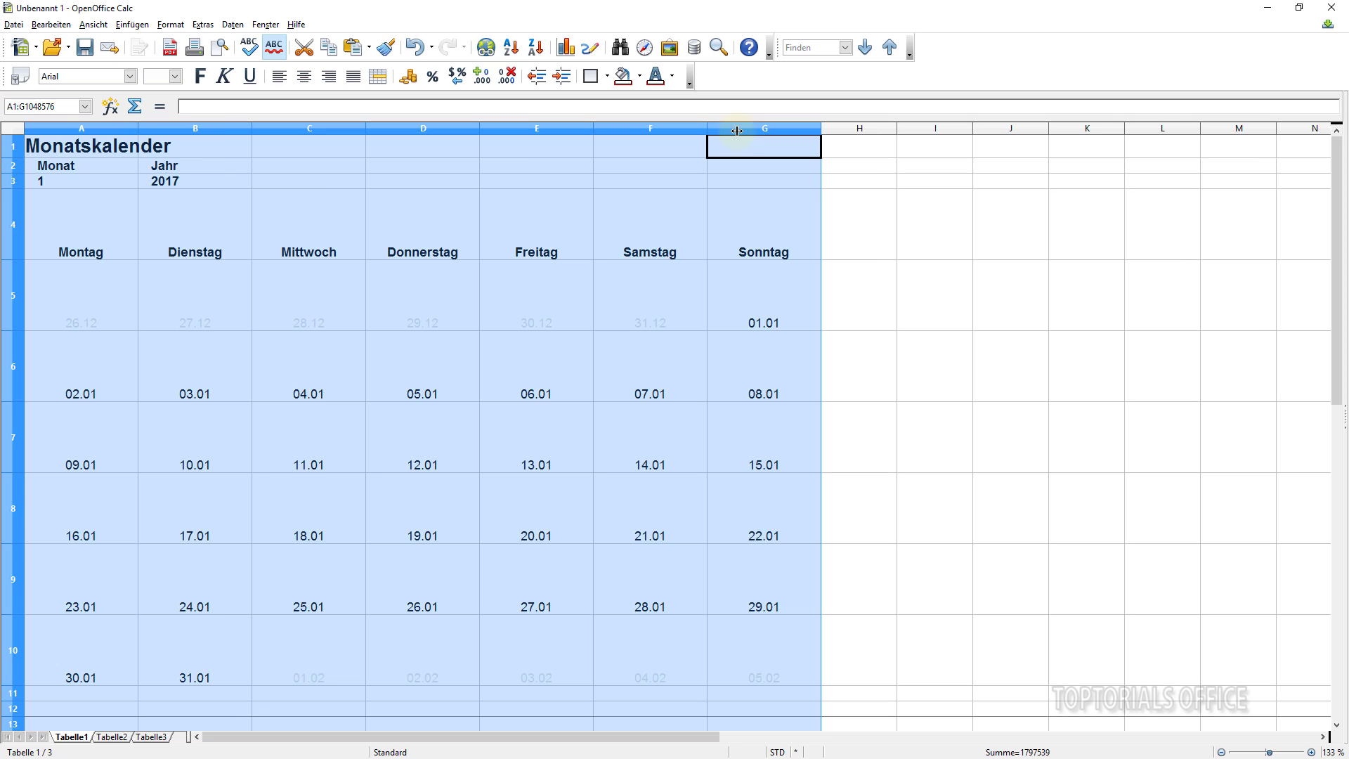
# Align the contents of rows 4 to 10 vertically to the cell top (Oben).
pyautogui.click(878, 286)
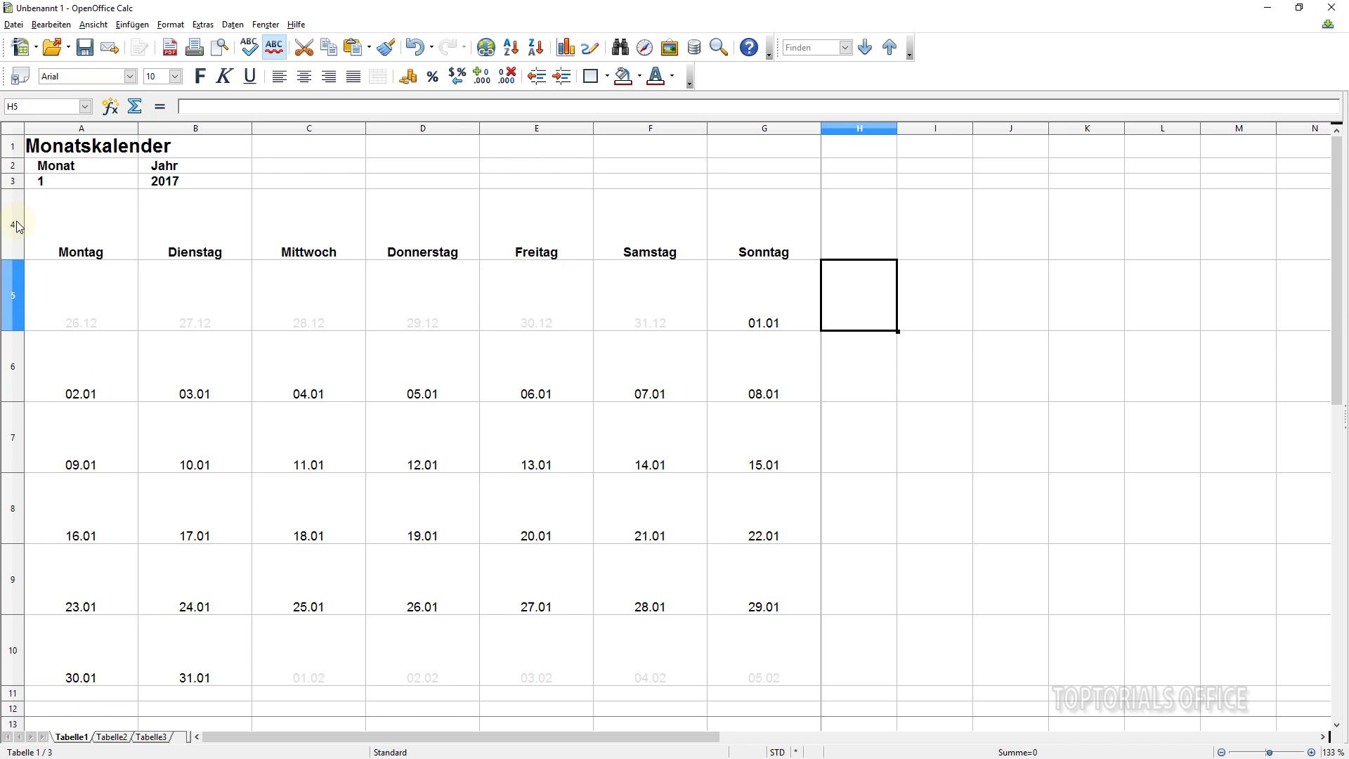
pyautogui.moveTo(17, 225); pyautogui.dragTo(25, 650)
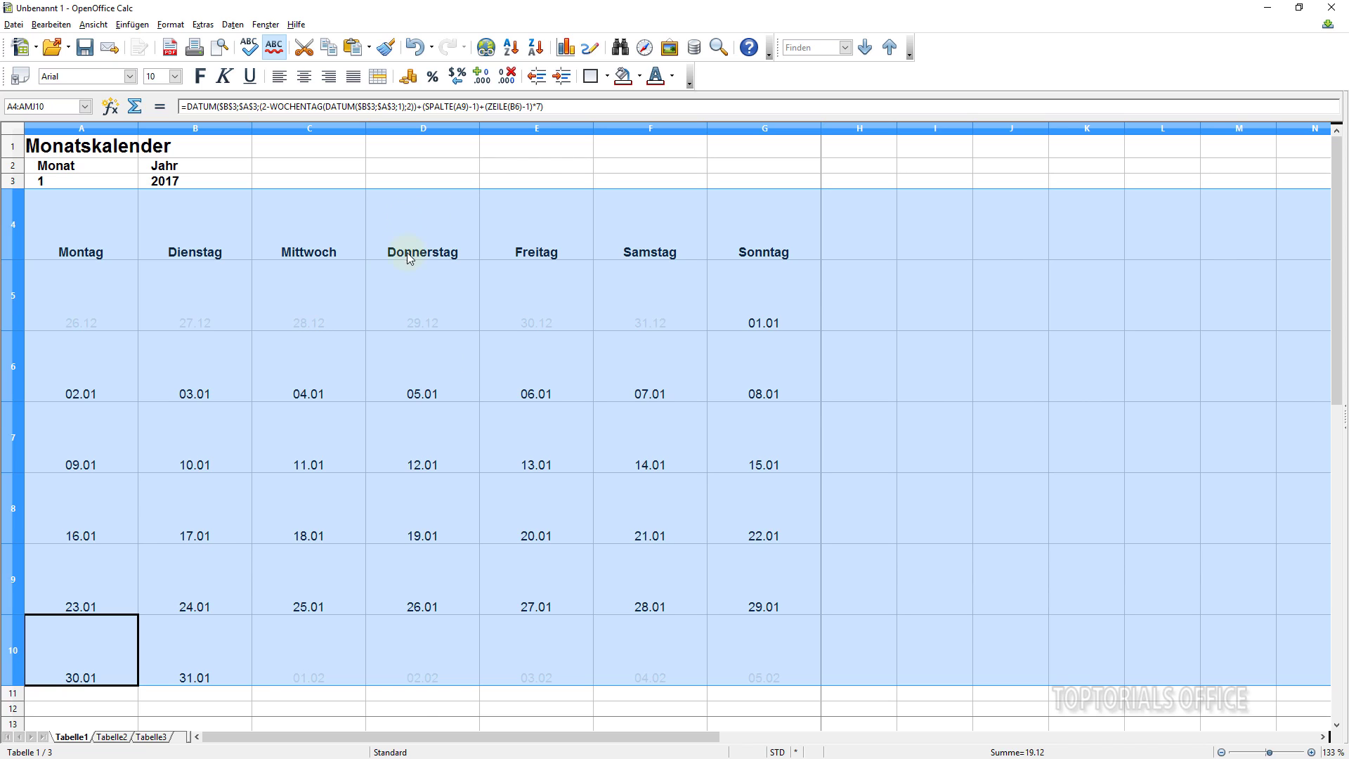
pyautogui.rightClick(432, 374)
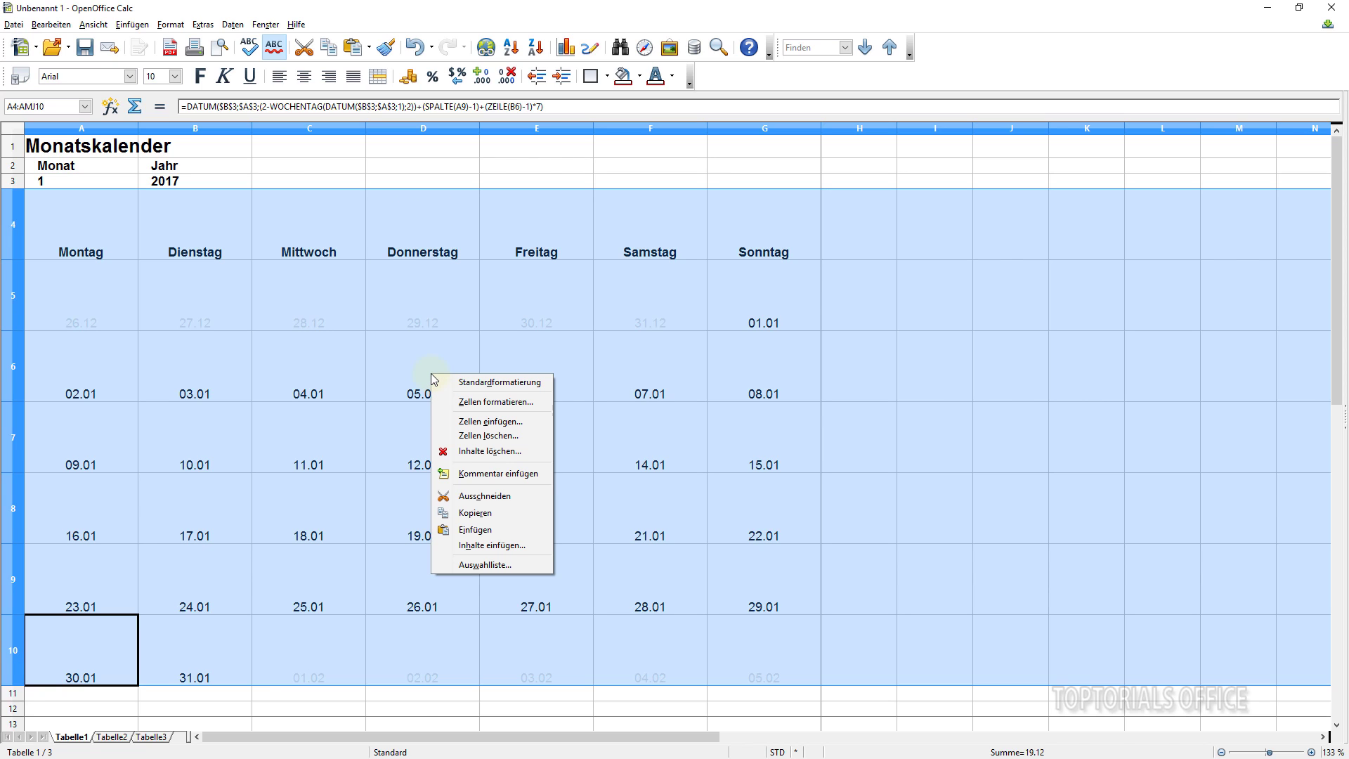
pyautogui.click(474, 402)
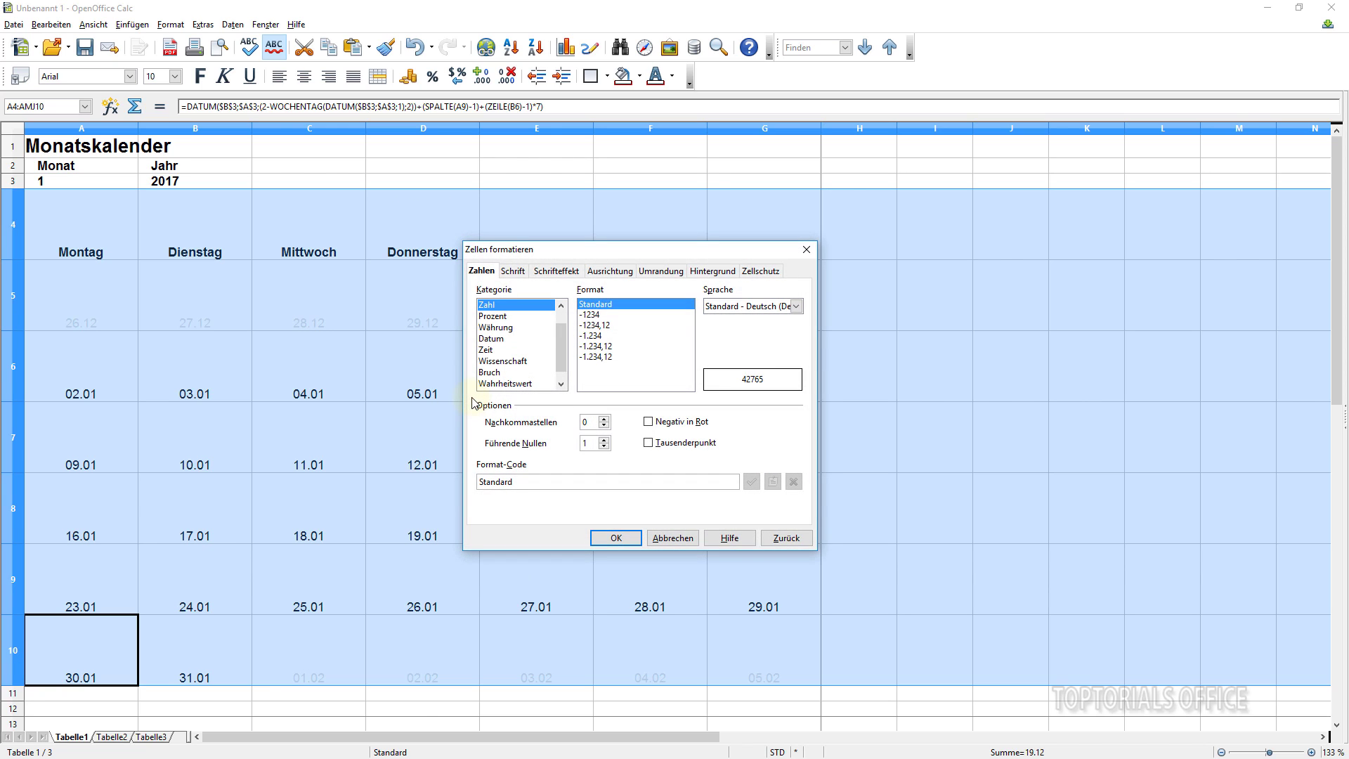
pyautogui.click(614, 273)
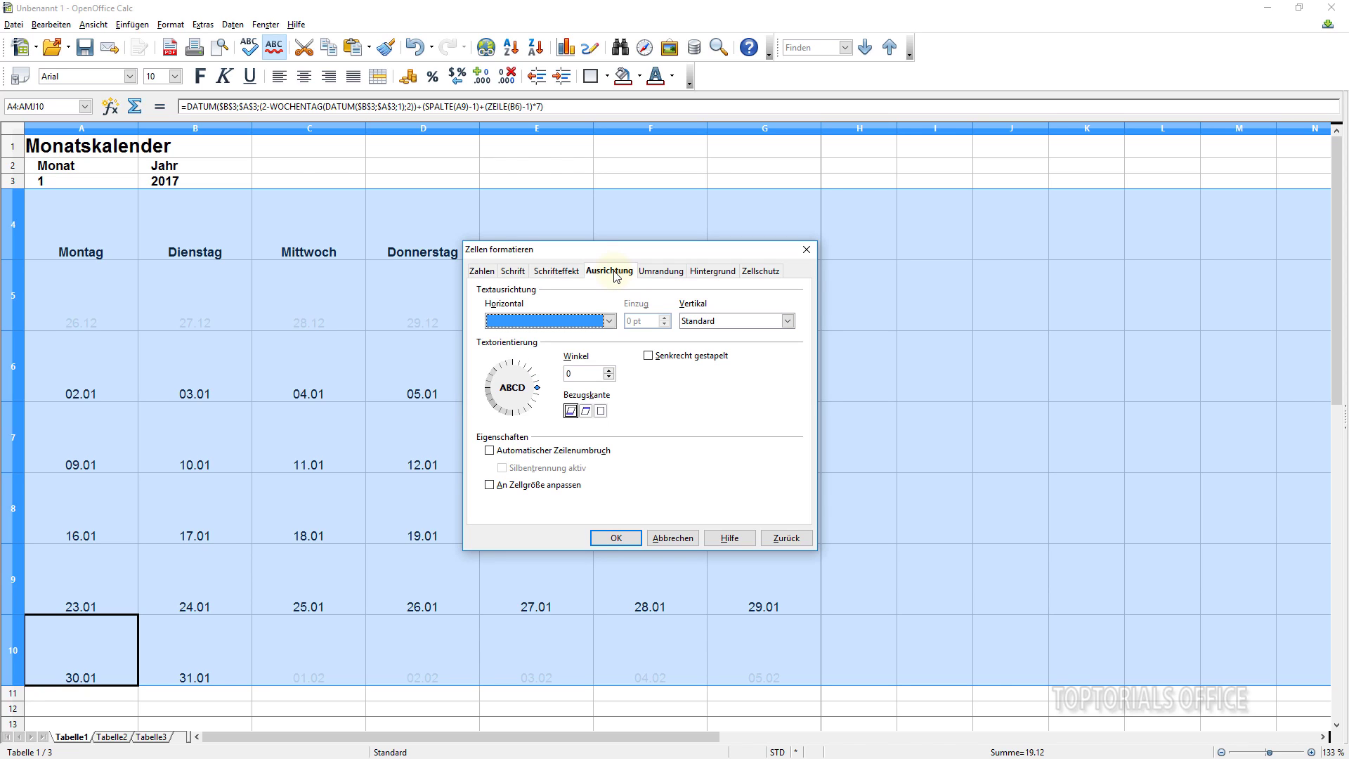
pyautogui.click(788, 322)
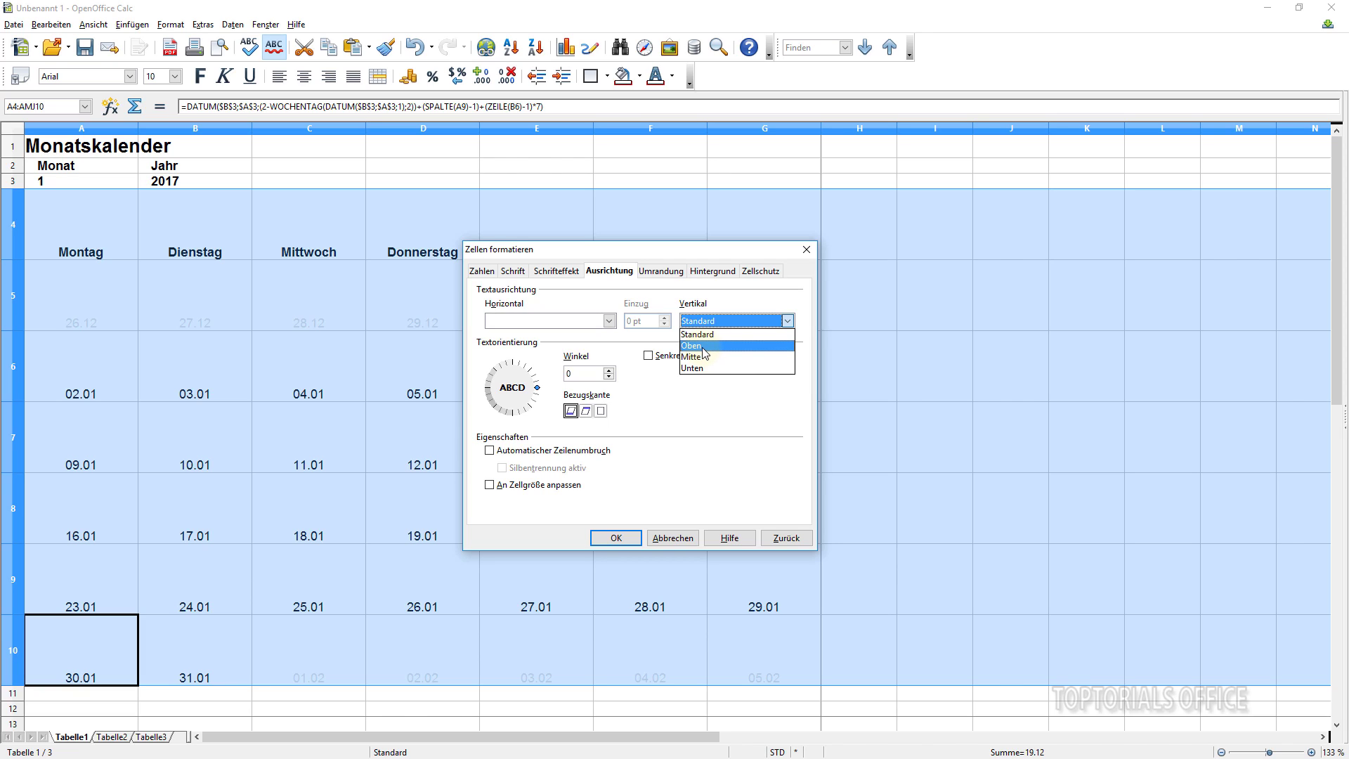
pyautogui.click(703, 346)
pyautogui.click(603, 535)
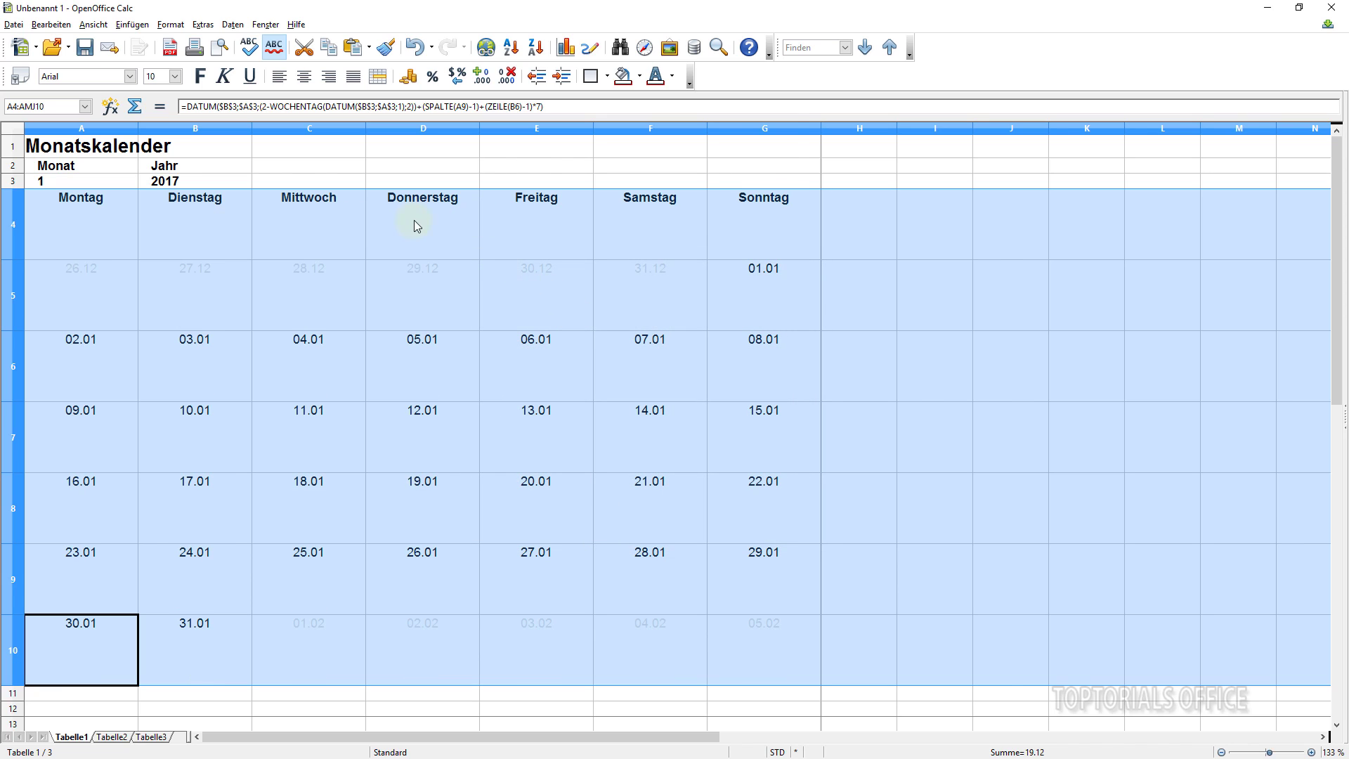
# Give every cell of the calendar range A4:G10 black 0,50 pt borders, both outer and inner lines.
pyautogui.moveTo(105, 241); pyautogui.dragTo(726, 647)
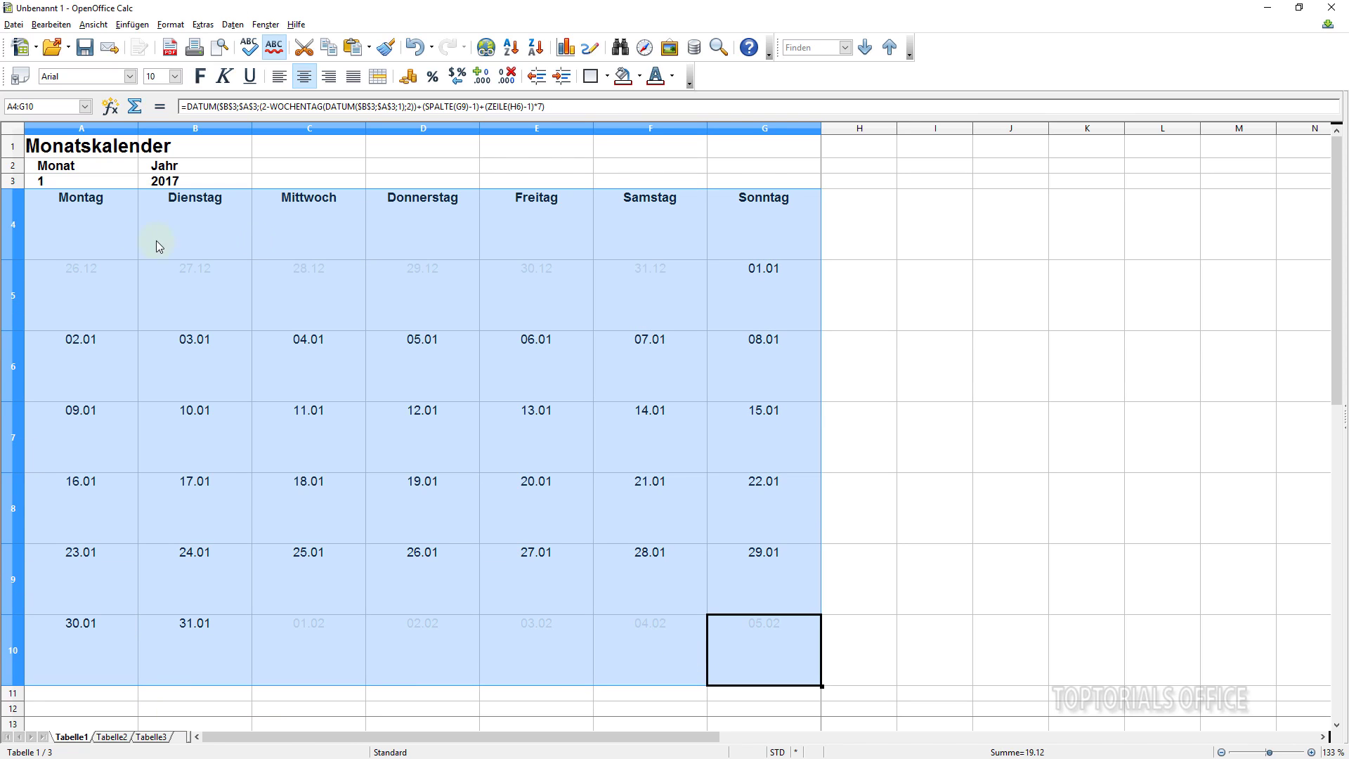
pyautogui.rightClick(430, 384)
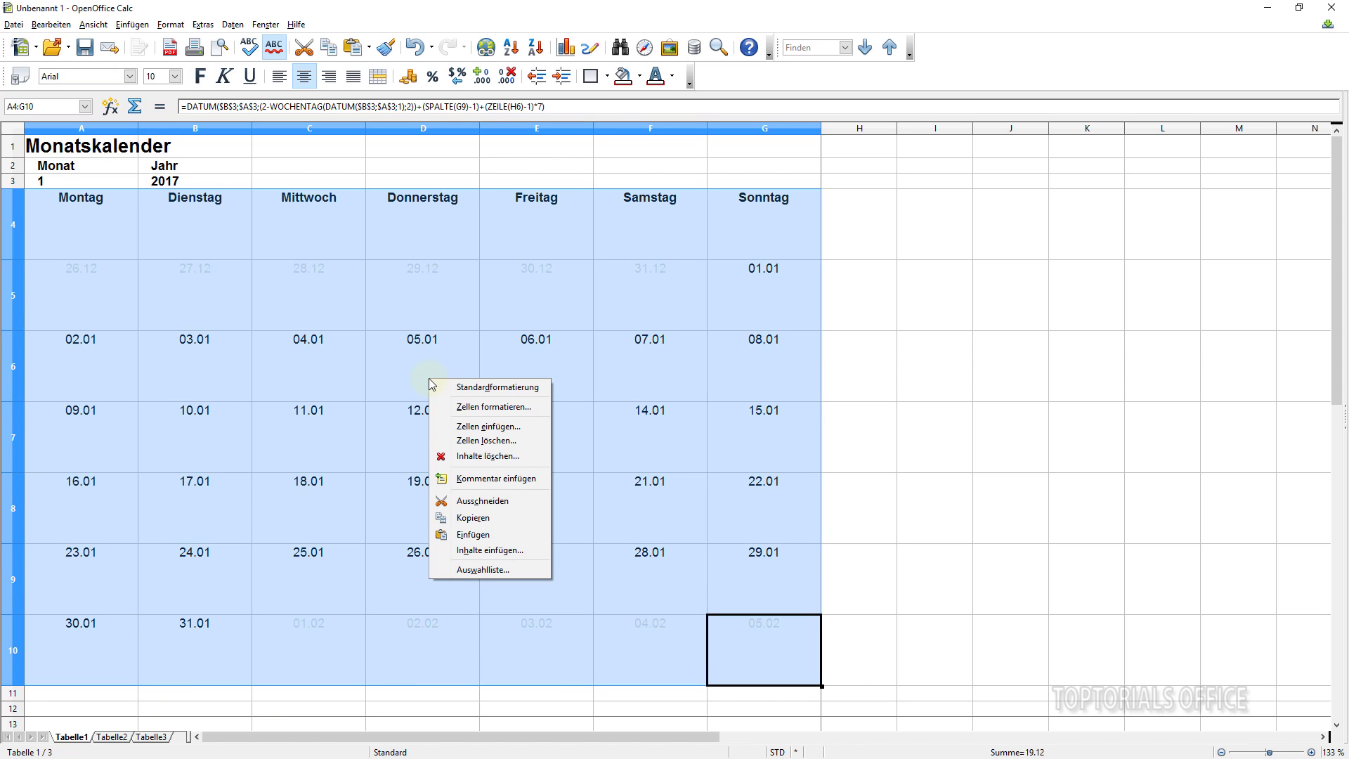
pyautogui.click(479, 406)
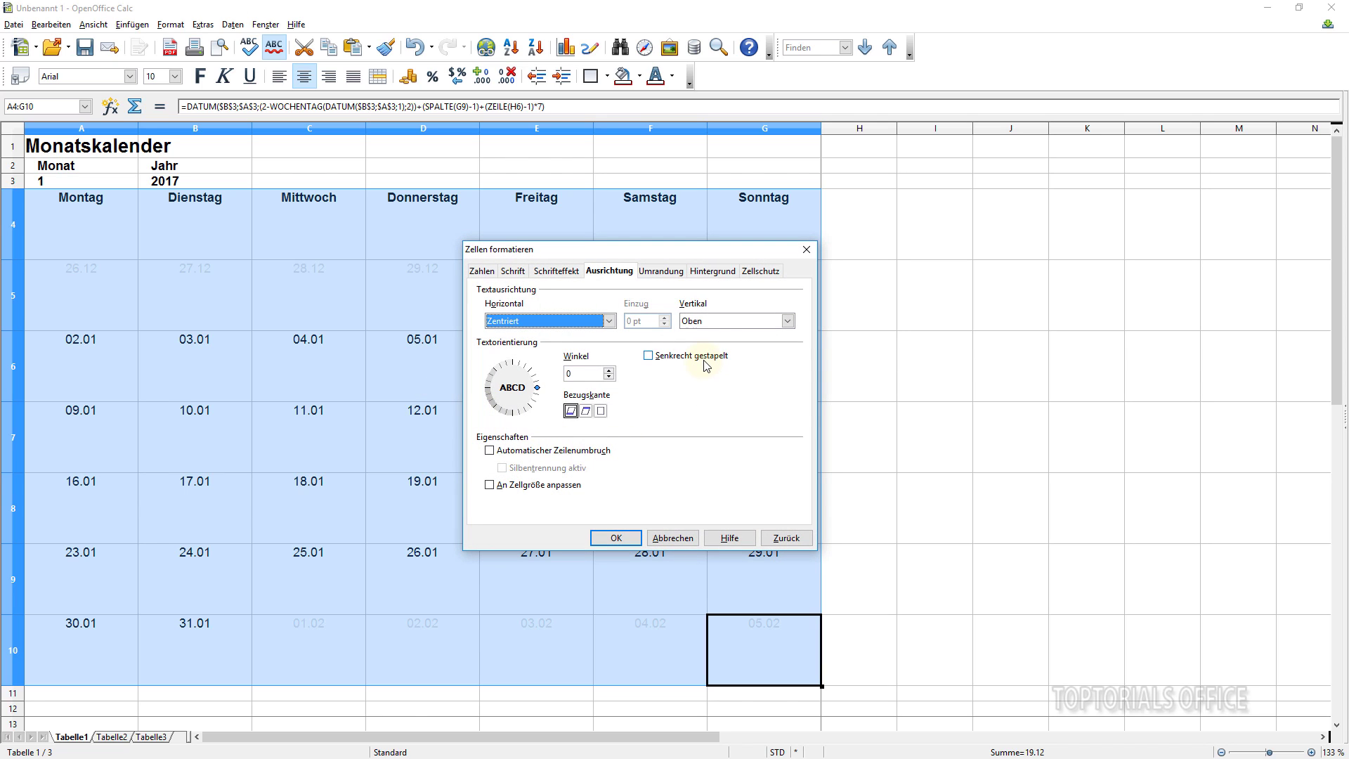
pyautogui.click(658, 274)
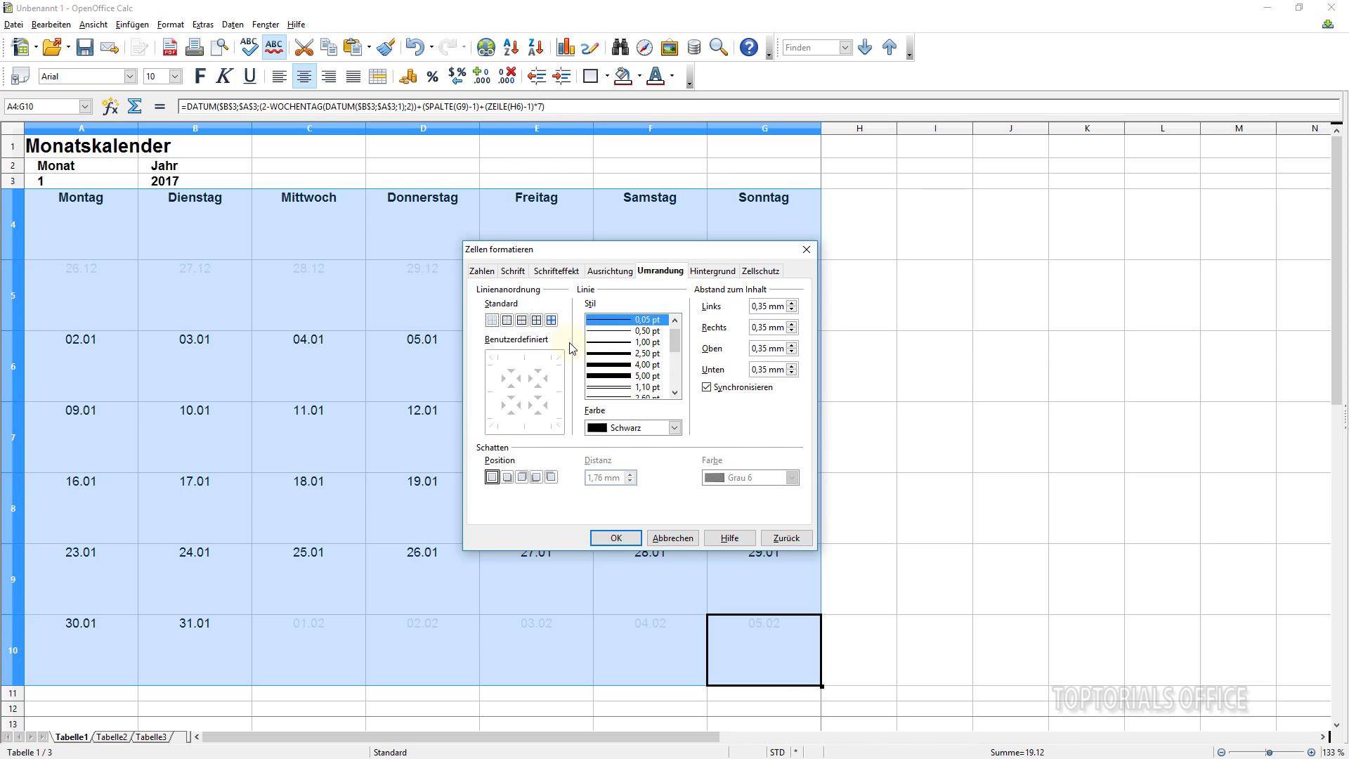
pyautogui.click(537, 321)
pyautogui.click(613, 334)
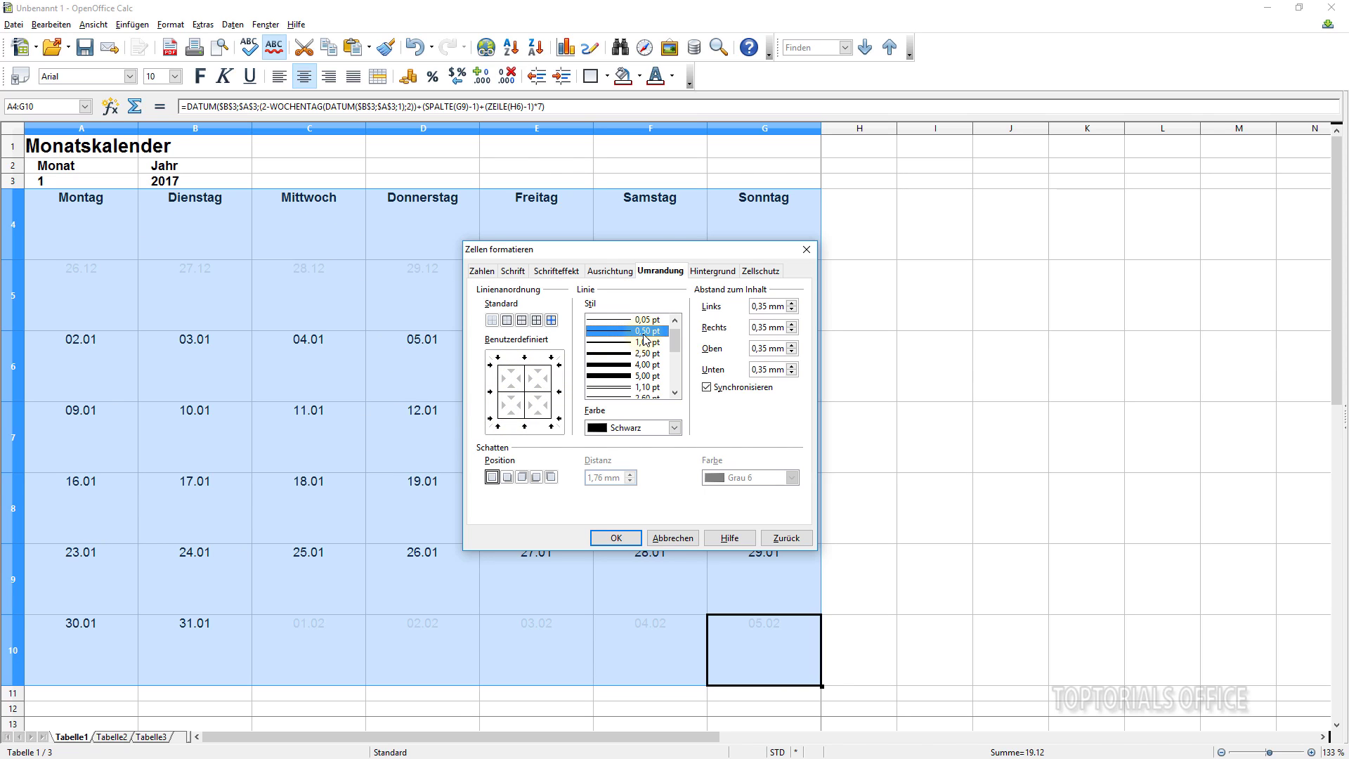
pyautogui.click(510, 326)
pyautogui.click(508, 321)
pyautogui.click(537, 321)
pyautogui.click(616, 537)
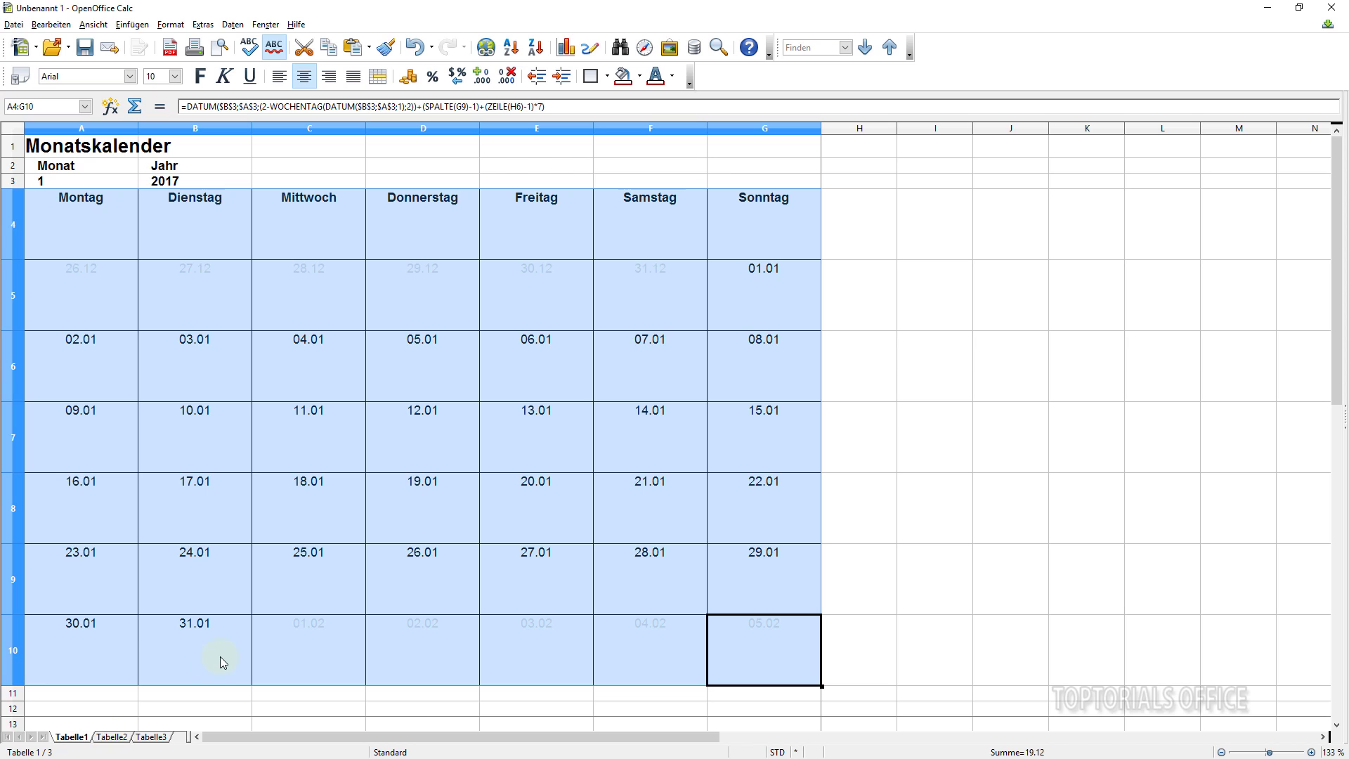
# Thicken only the outer frame of the calendar range A4:G10 to 2,50 pt, keeping the inner lines thin.
pyautogui.rightClick(325, 381)
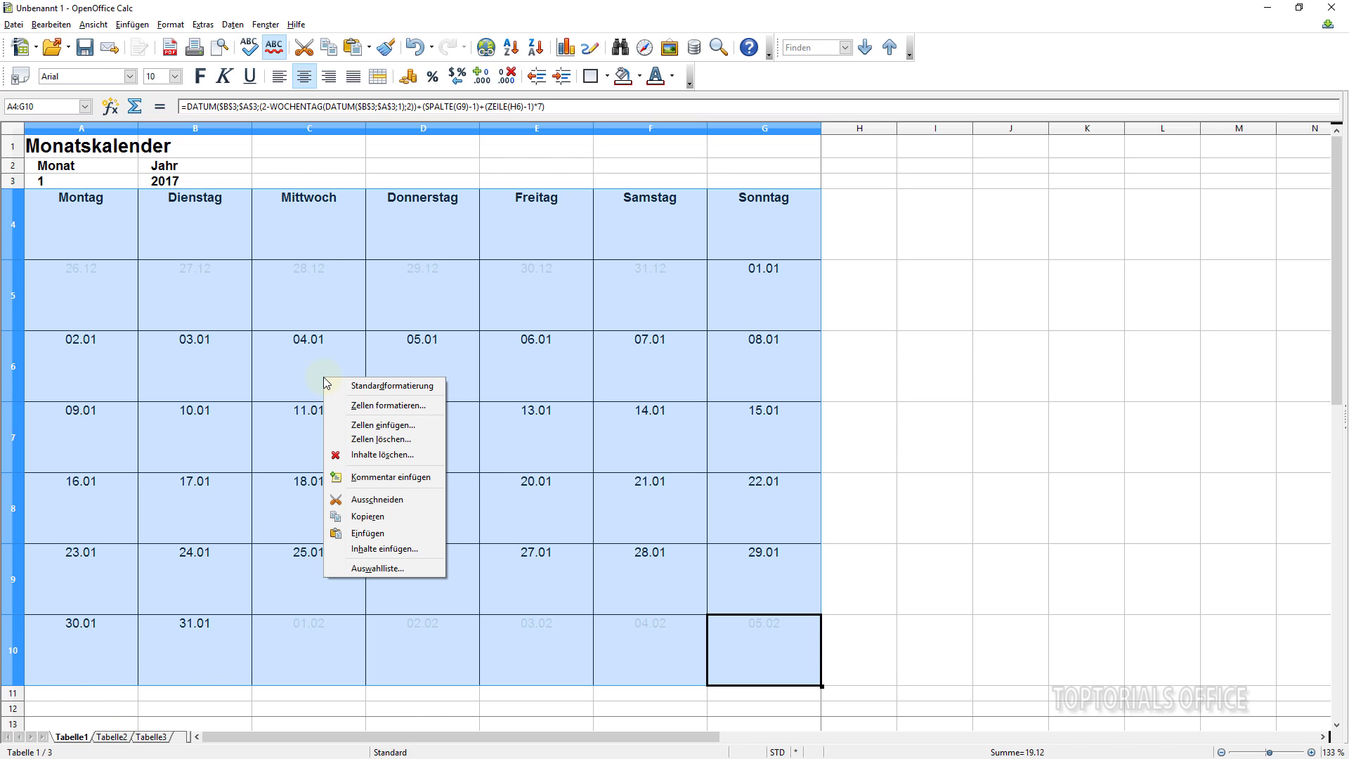
pyautogui.click(385, 405)
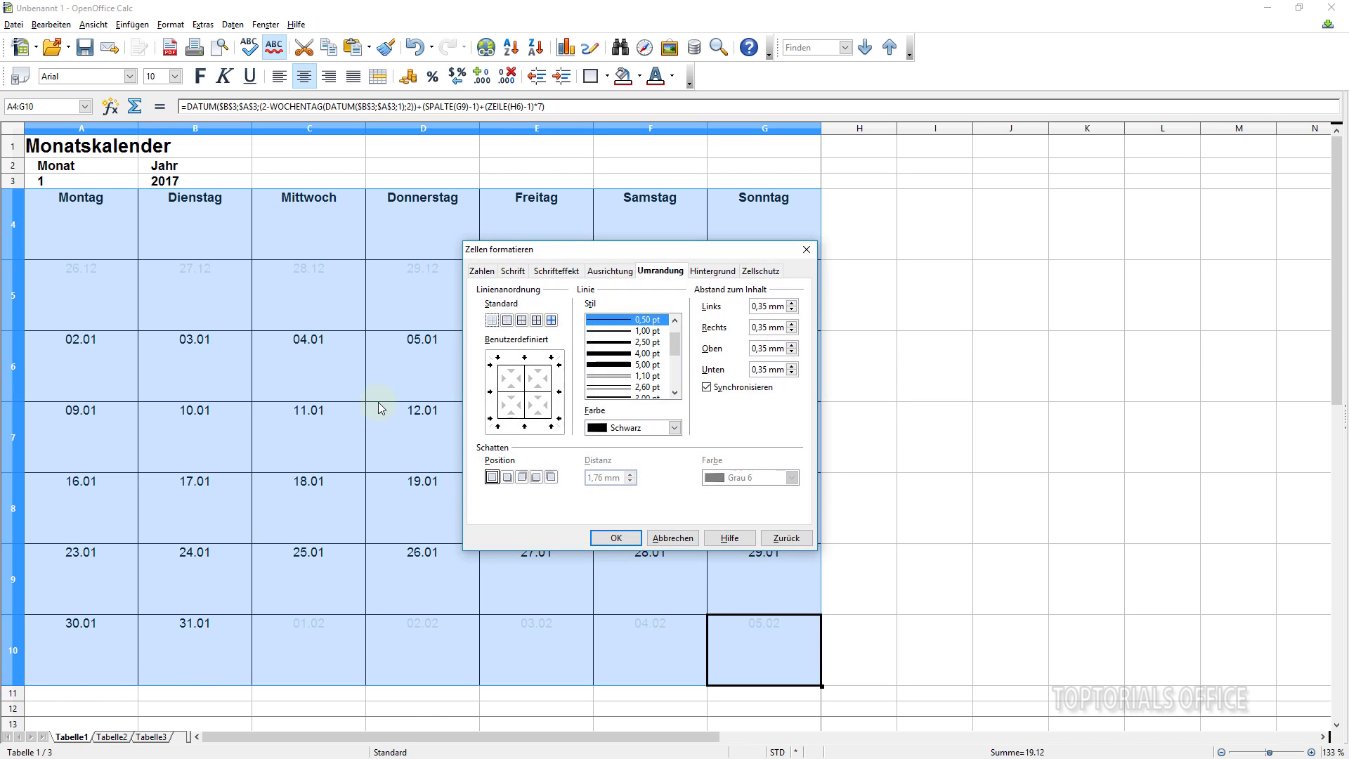
pyautogui.click(553, 322)
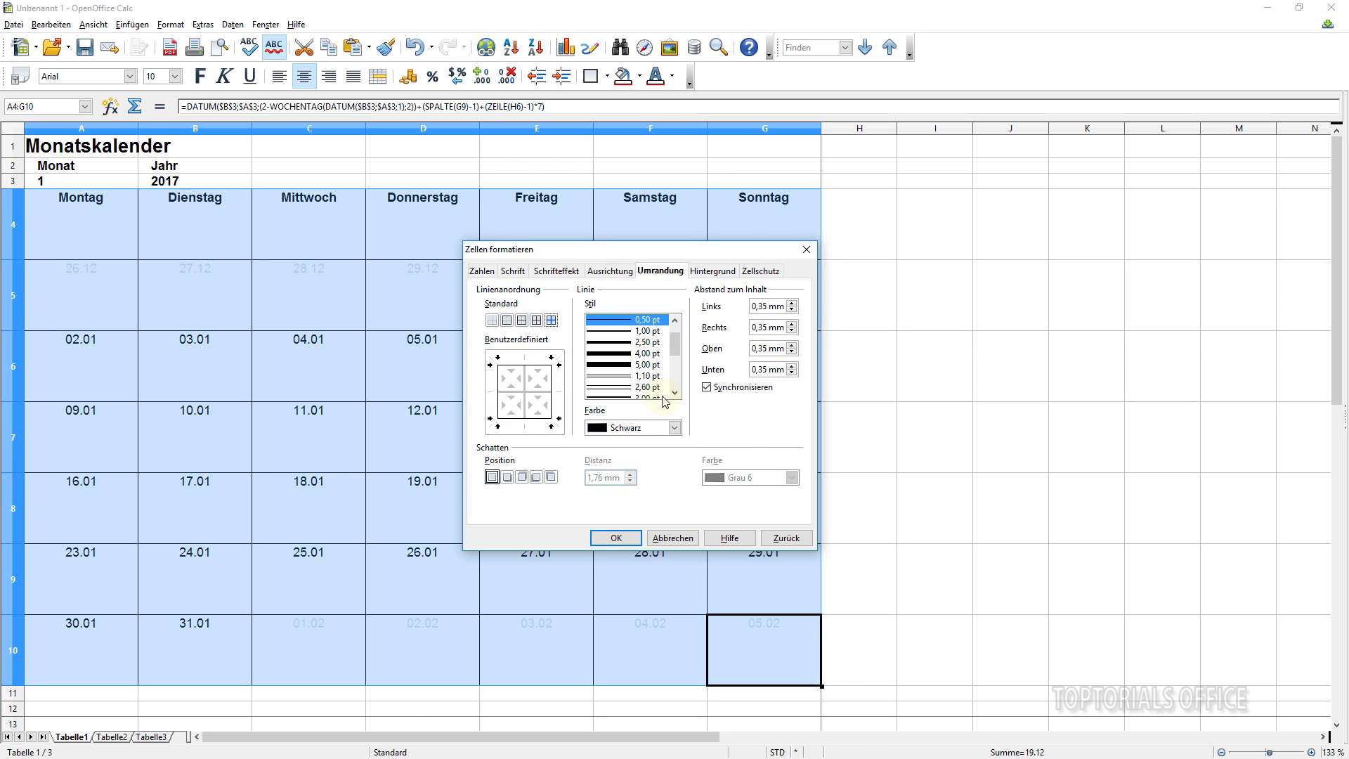
pyautogui.click(617, 344)
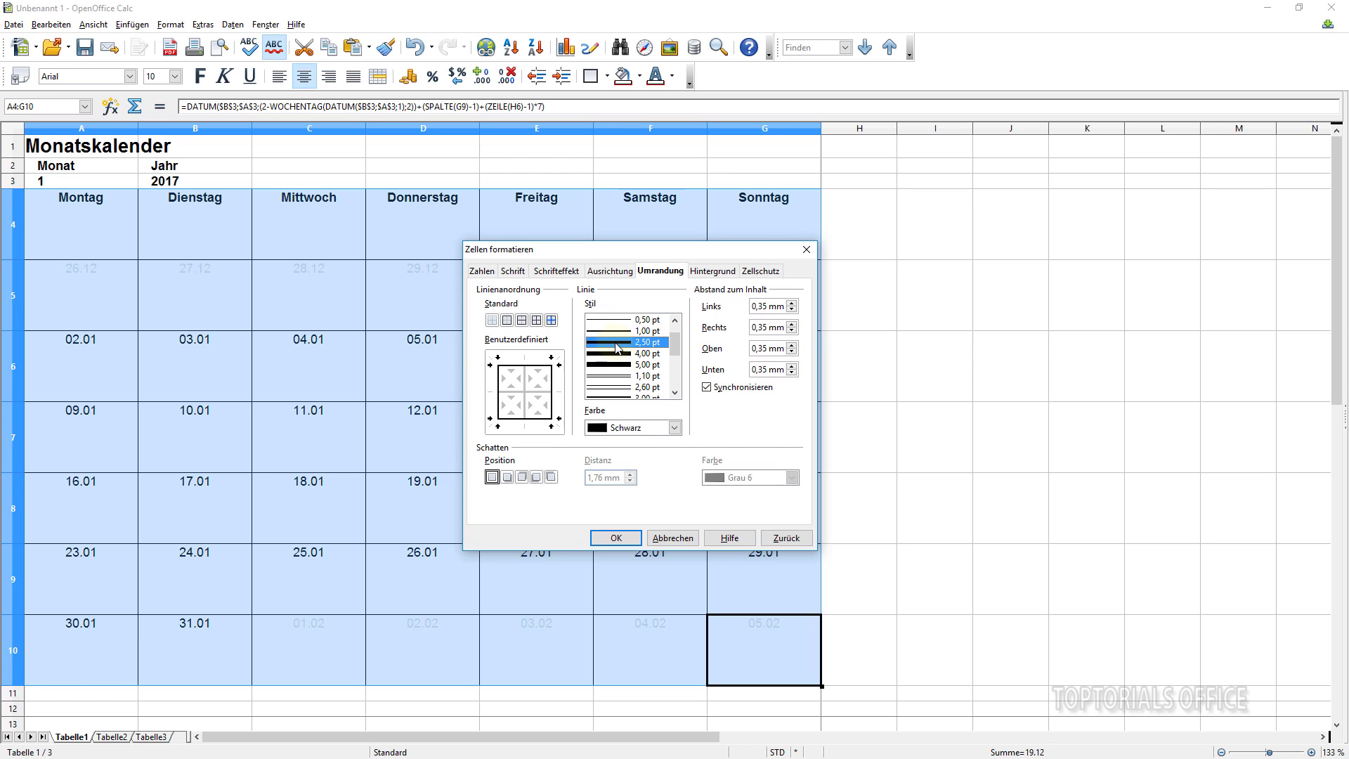
pyautogui.click(615, 538)
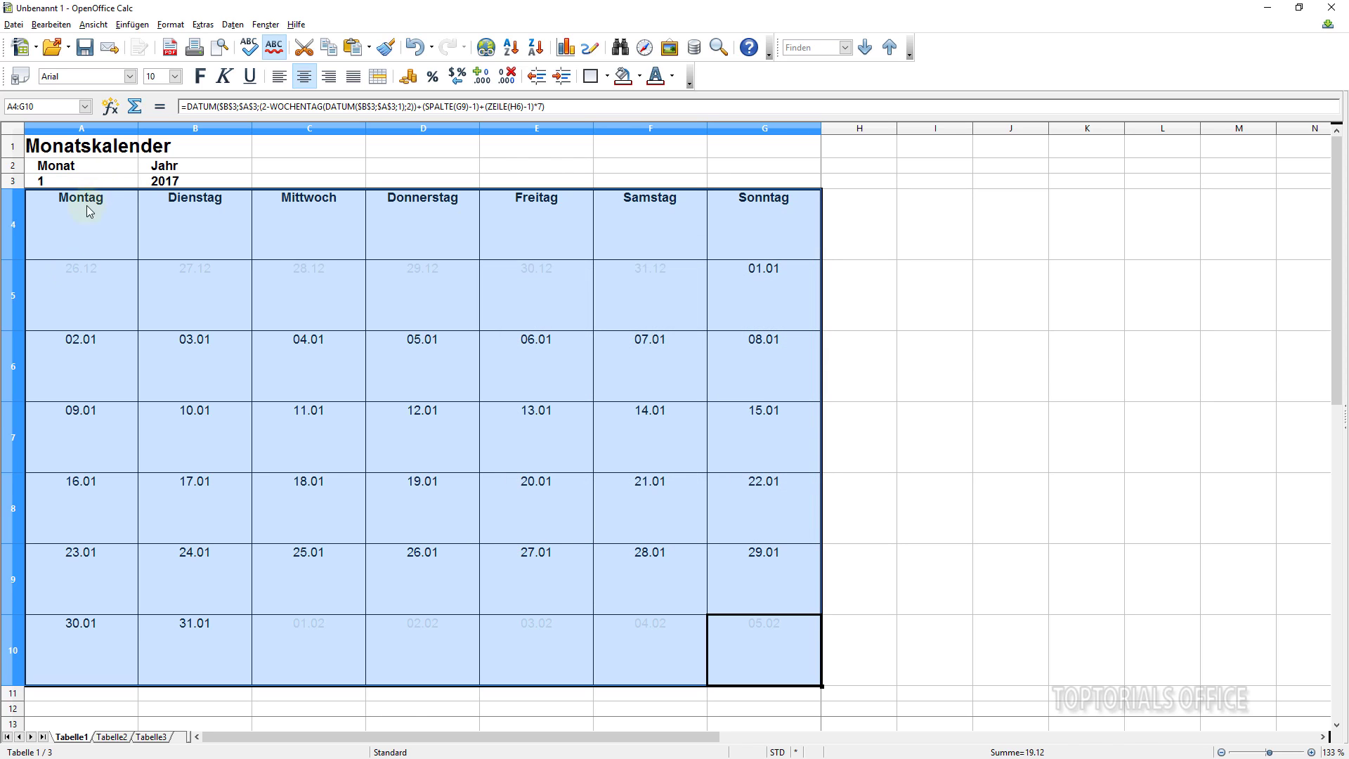
# Repeat the thick outer frame on the weekday row A4:G4 and check the calendar in the page preview.
pyautogui.click(63, 210)
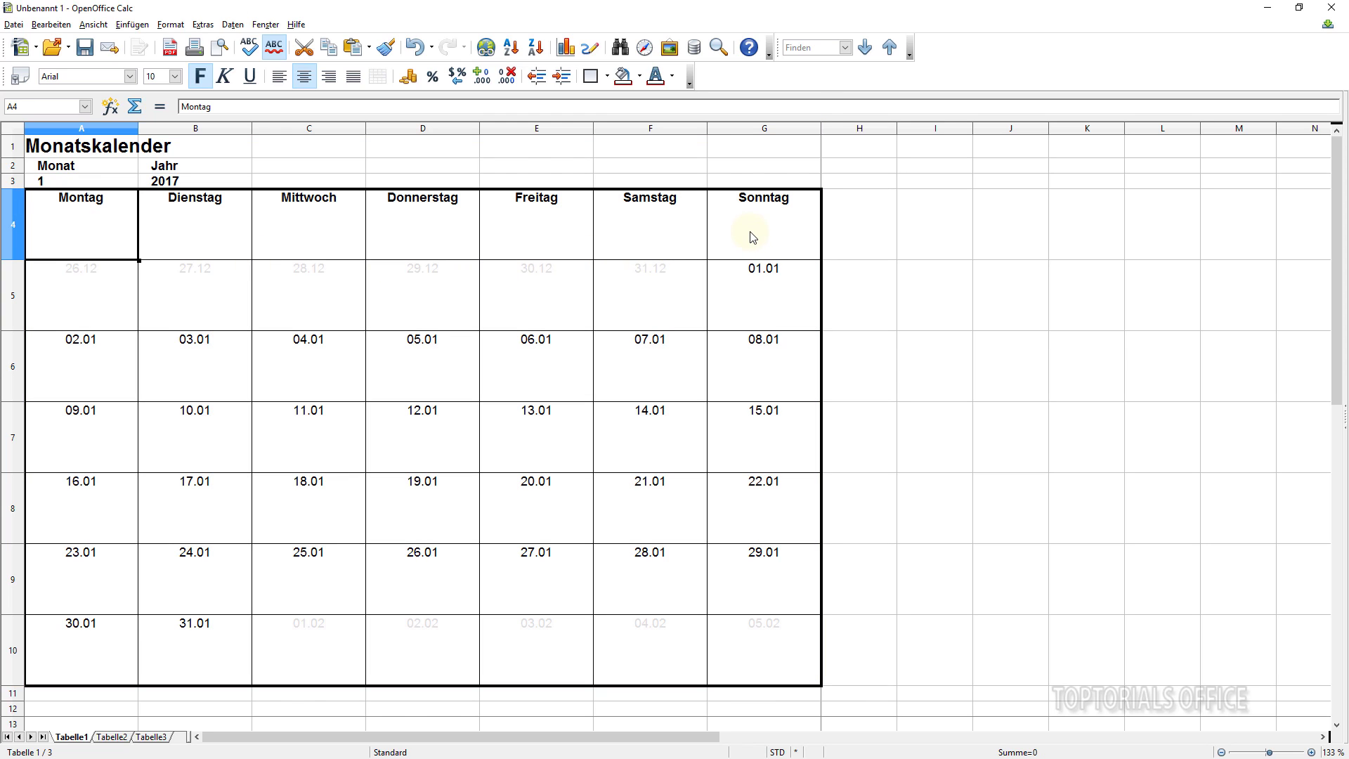
pyautogui.moveTo(752, 237); pyautogui.dragTo(113, 222)
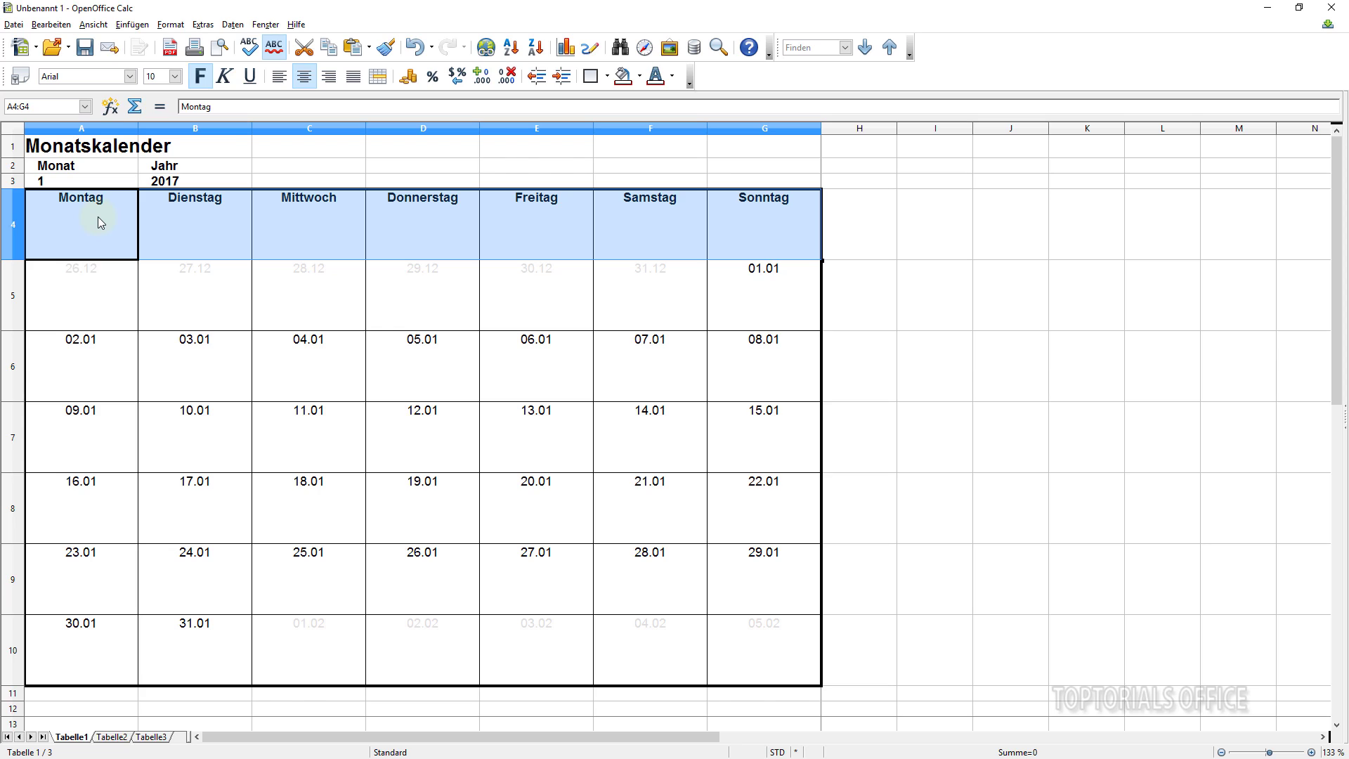
pyautogui.click(51, 25)
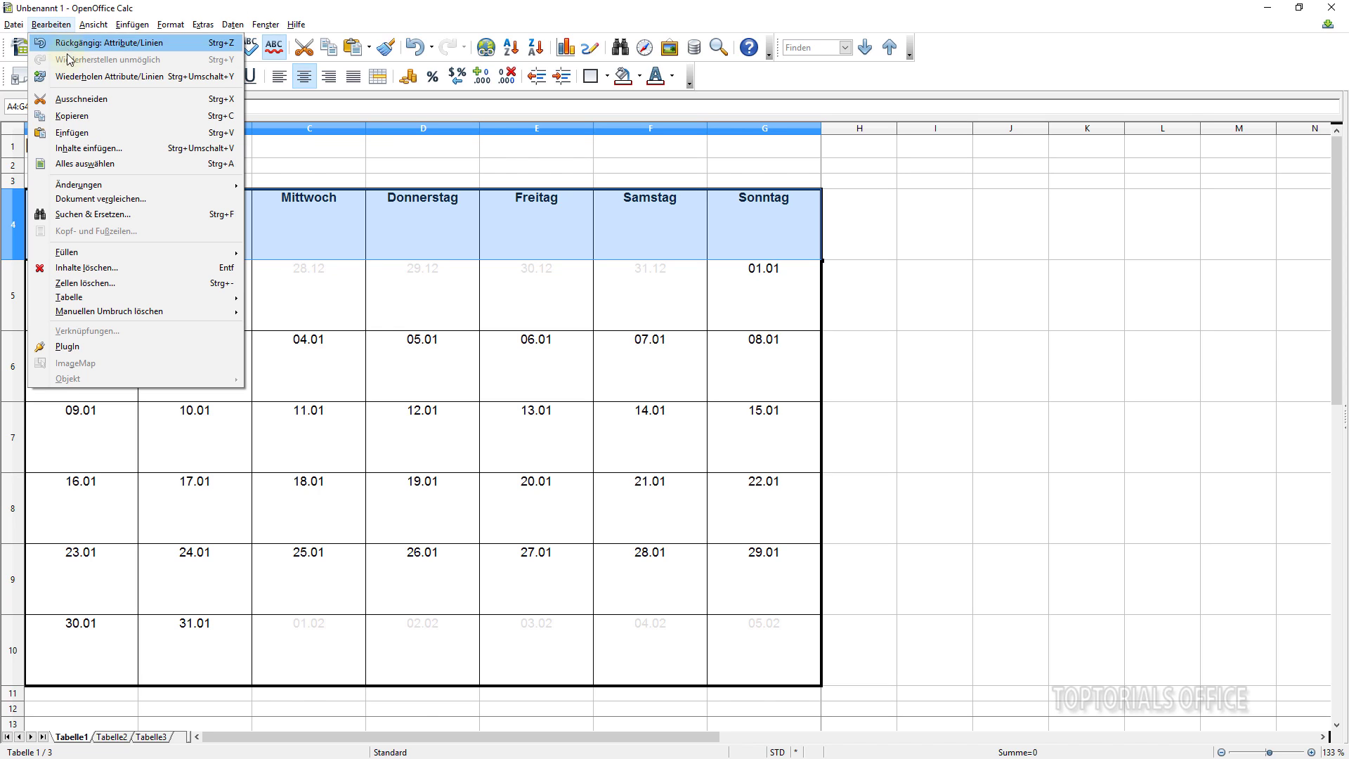
pyautogui.click(112, 77)
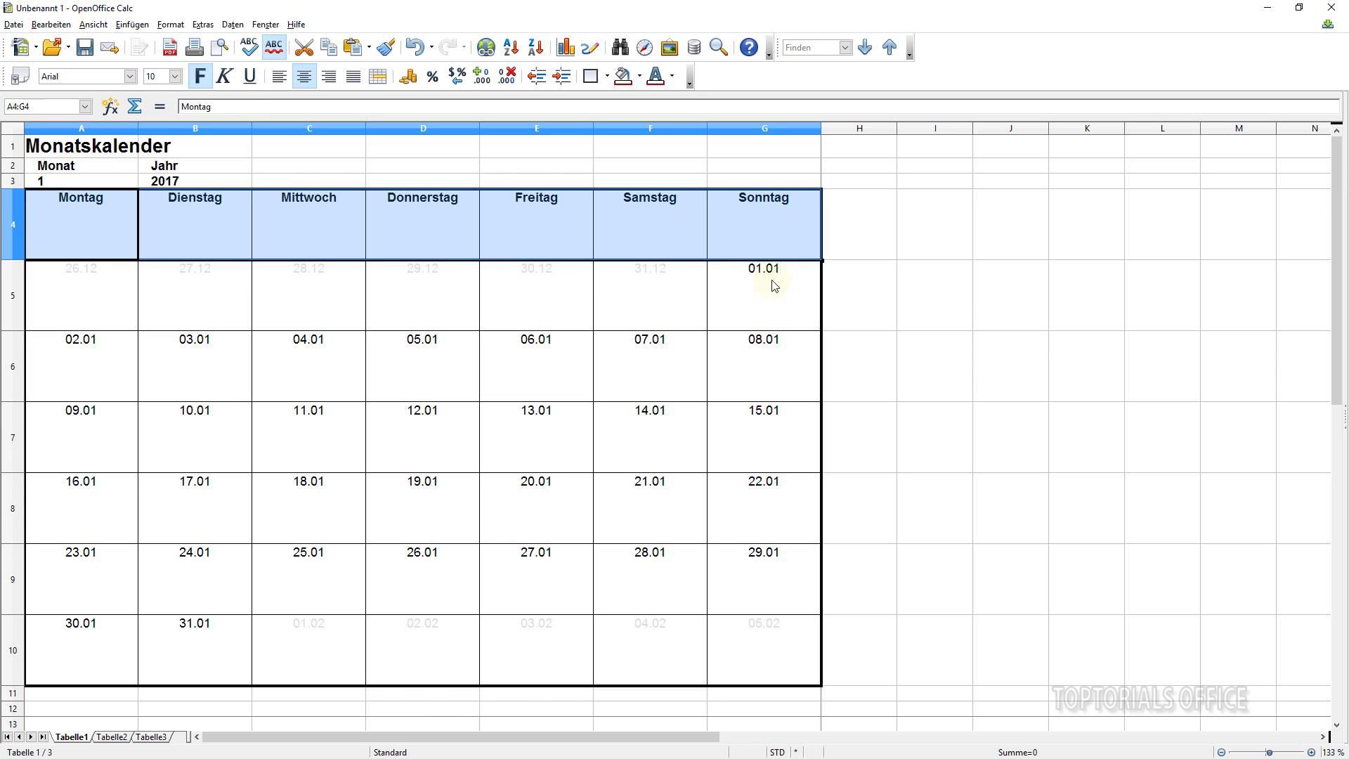
pyautogui.click(972, 285)
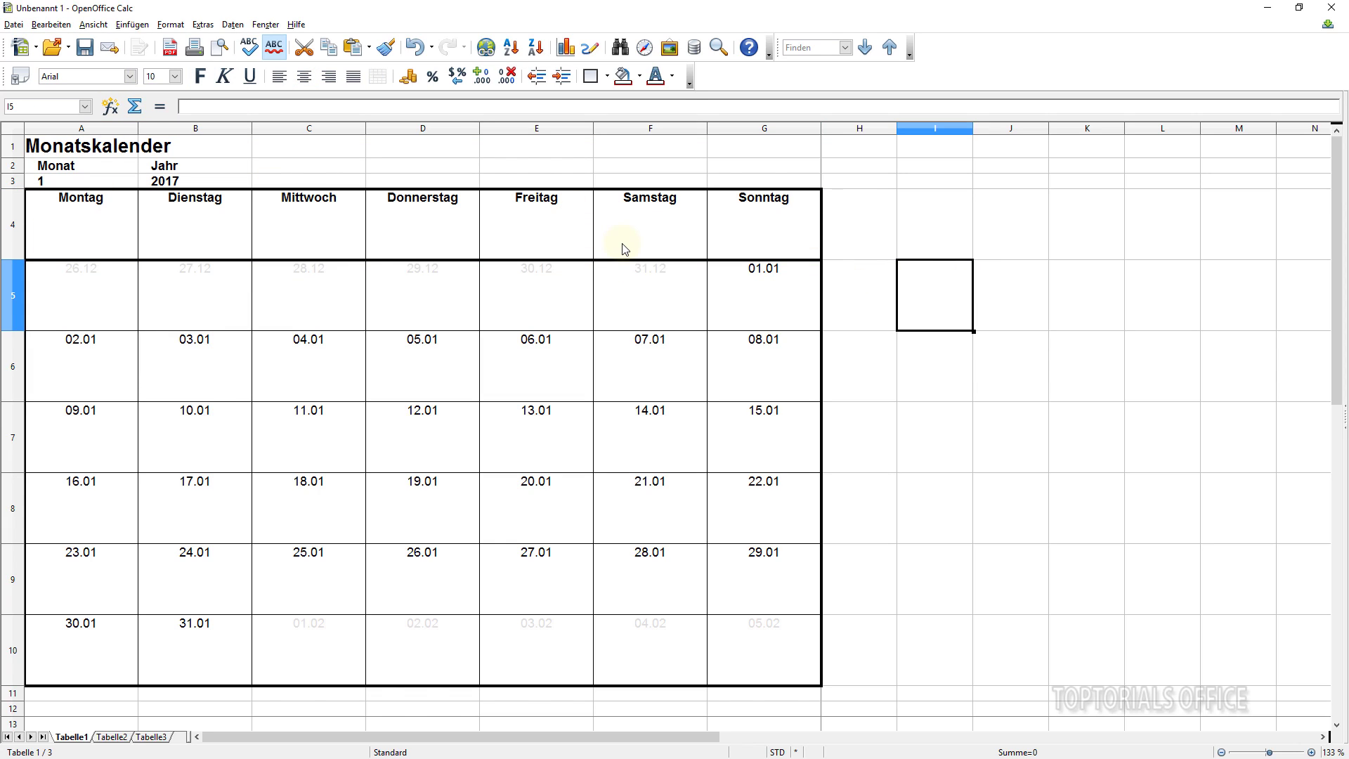
pyautogui.click(221, 51)
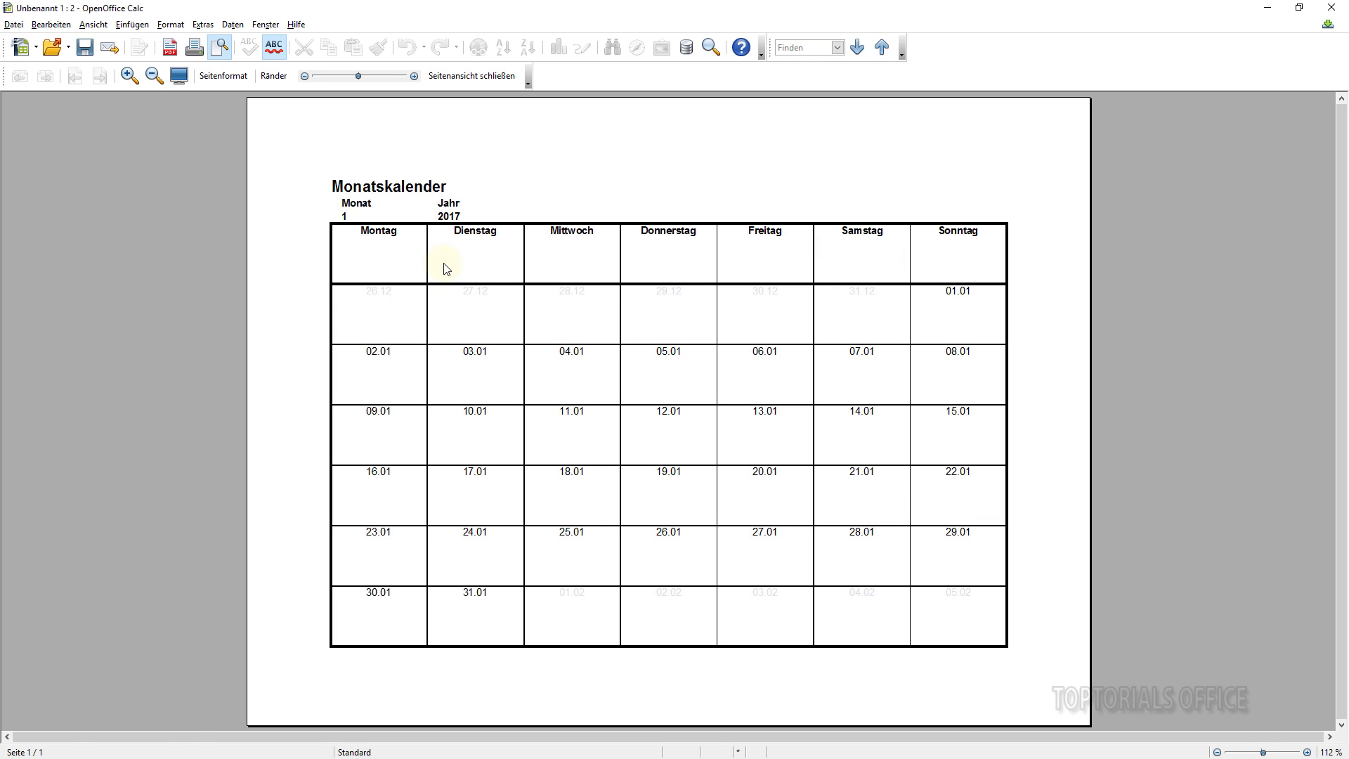
pyautogui.press('Escape')
# Center the weekday names in A4:G4 vertically (Mitte).
pyautogui.click(103, 221)
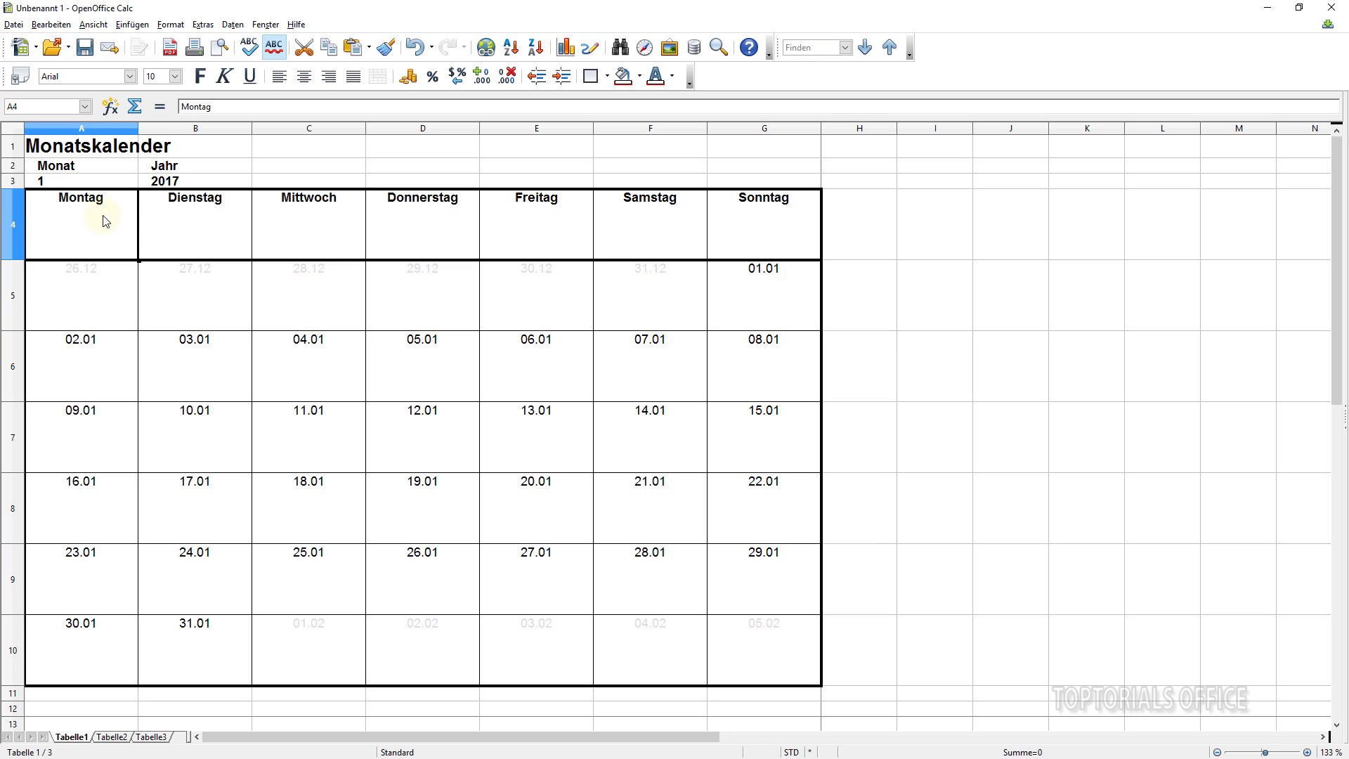
pyautogui.moveTo(103, 221); pyautogui.dragTo(757, 236)
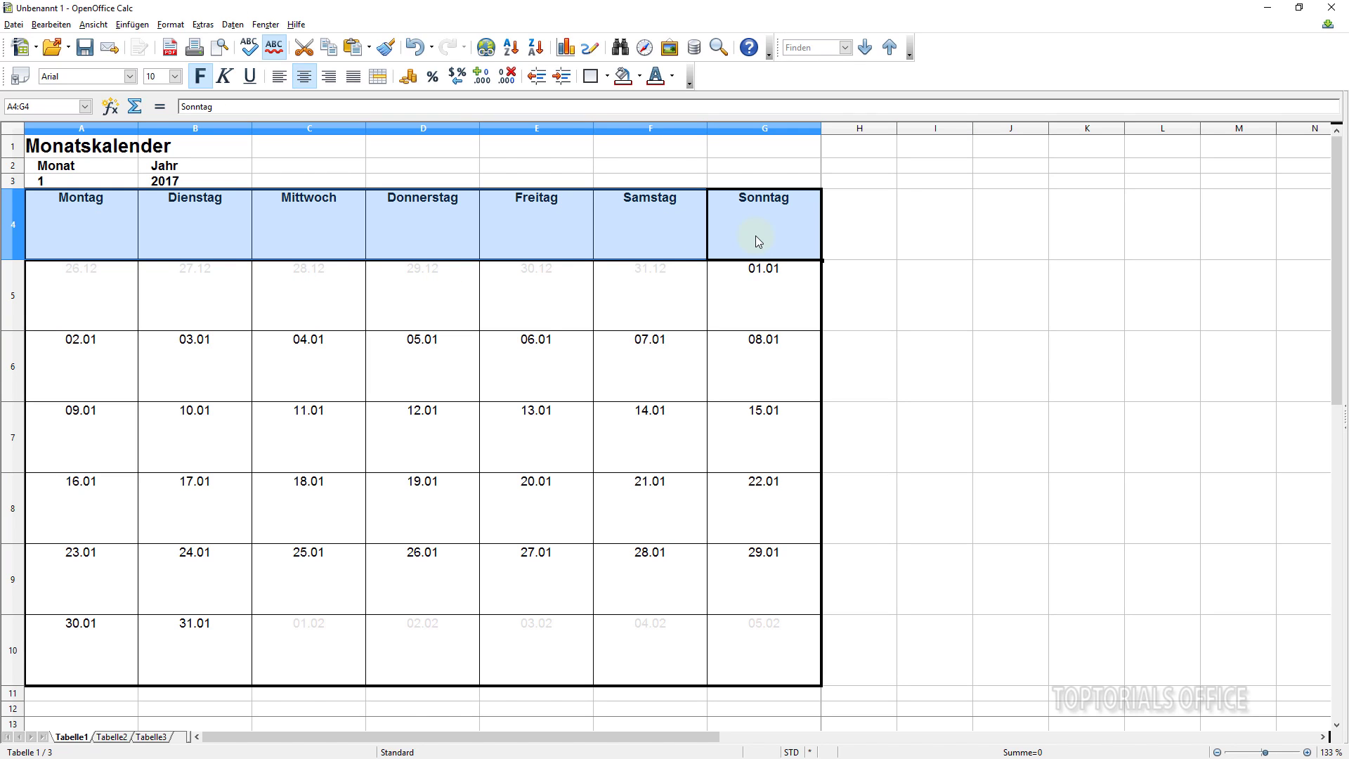
pyautogui.rightClick(562, 223)
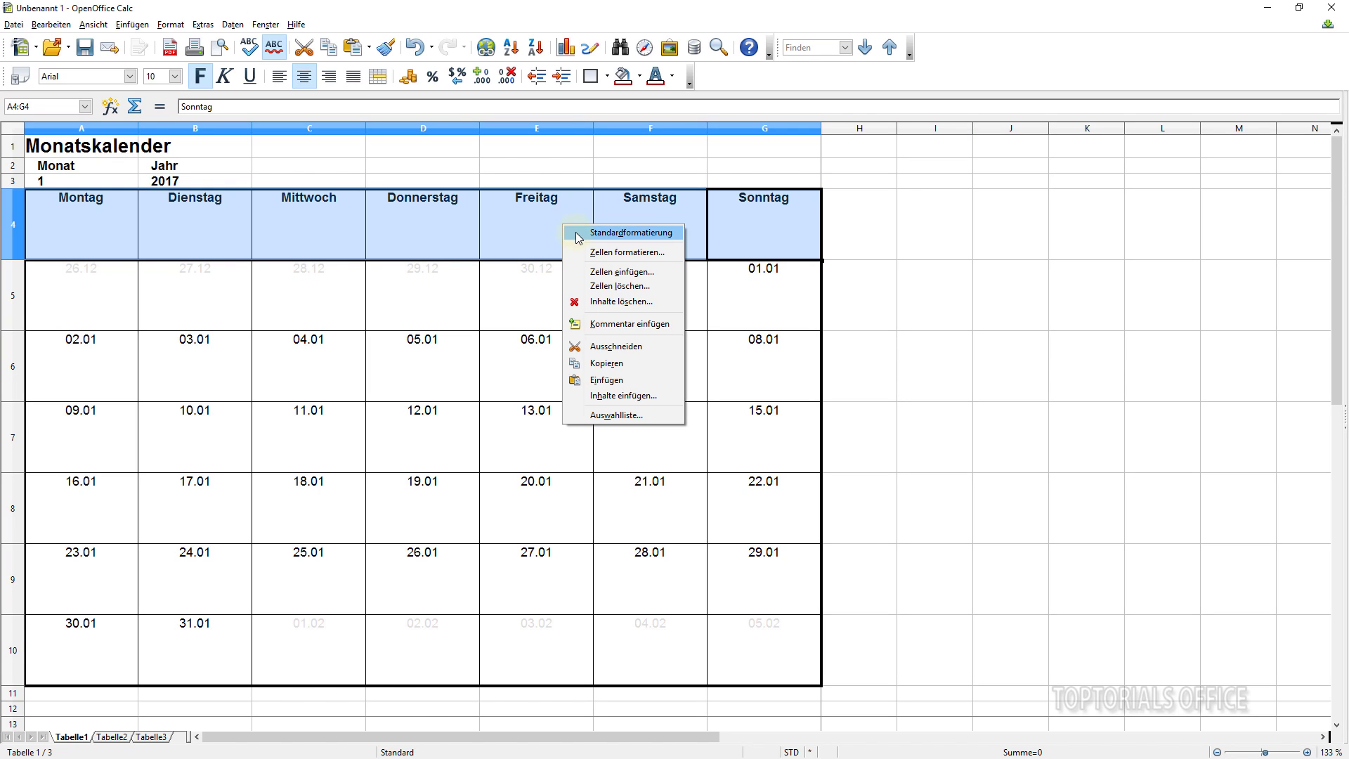
pyautogui.click(608, 251)
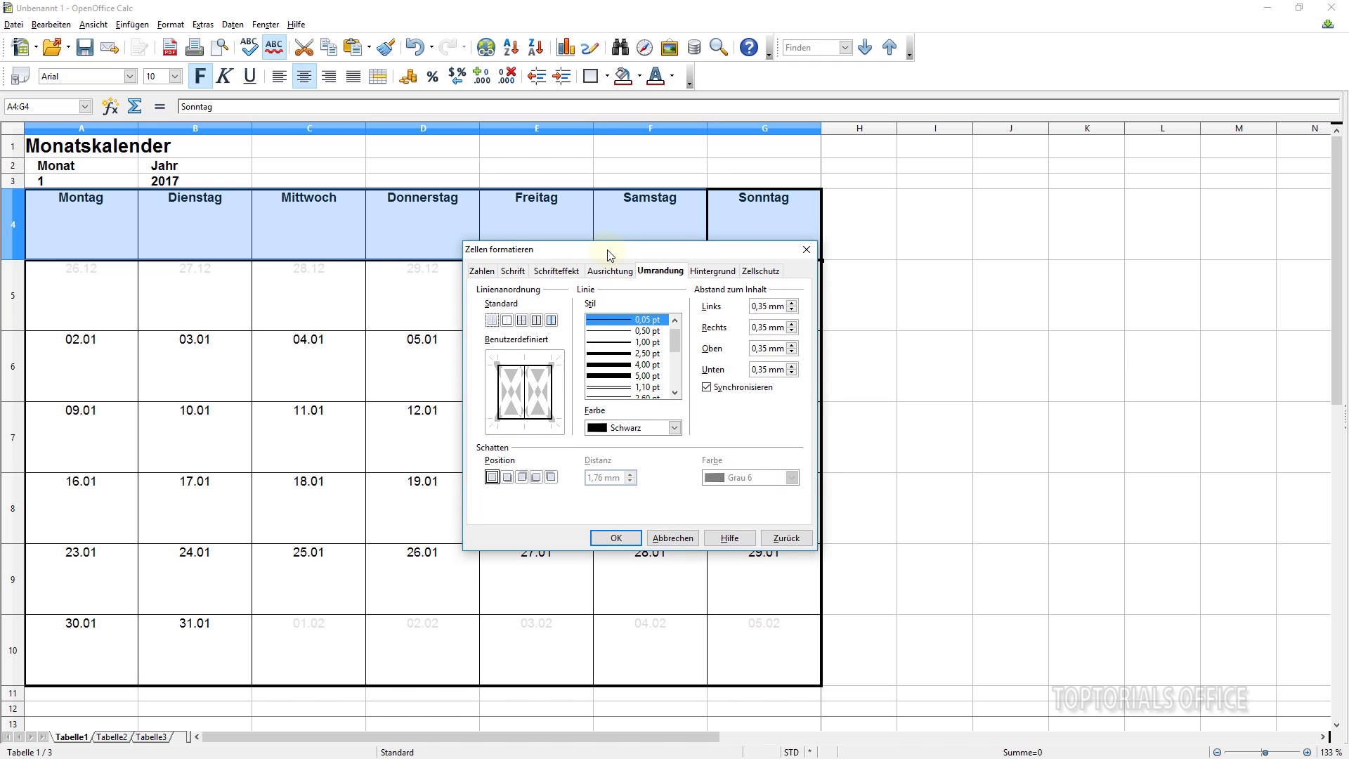
pyautogui.click(605, 273)
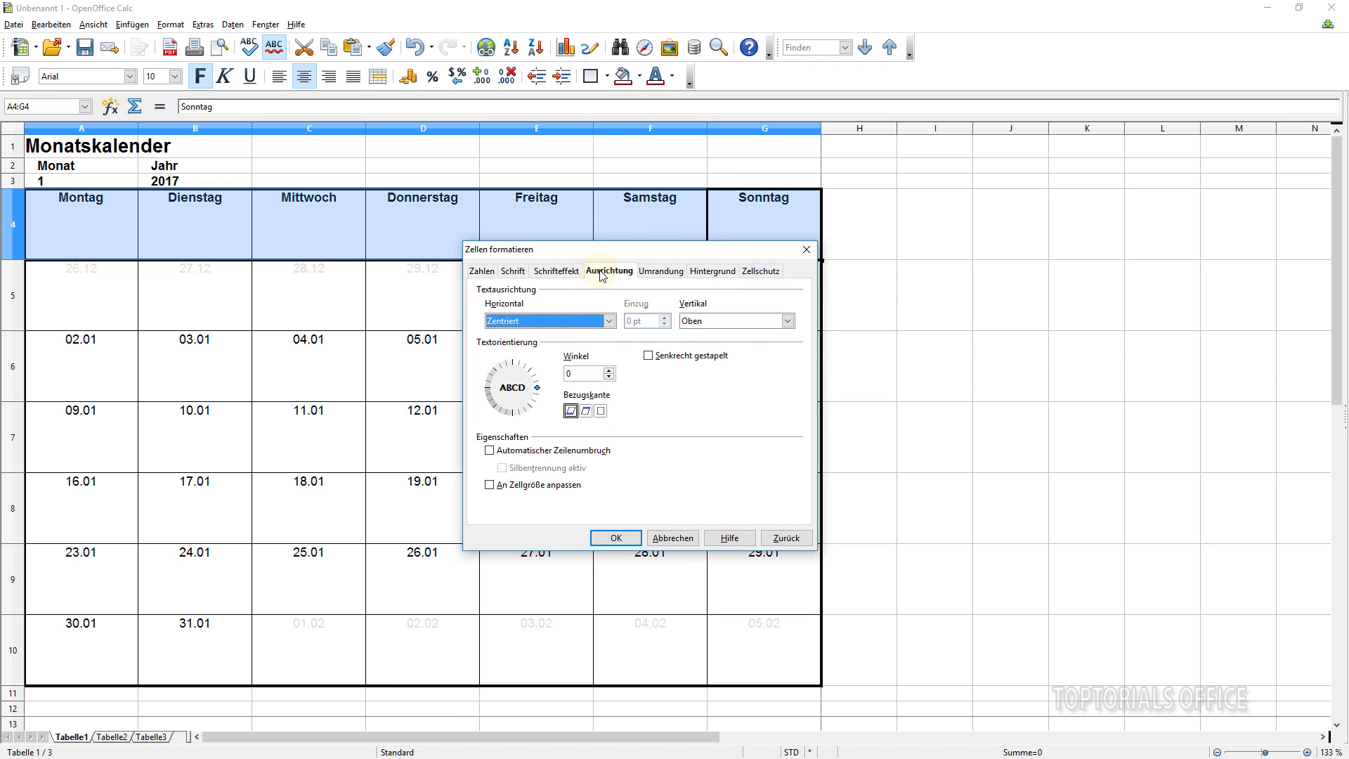
pyautogui.click(788, 321)
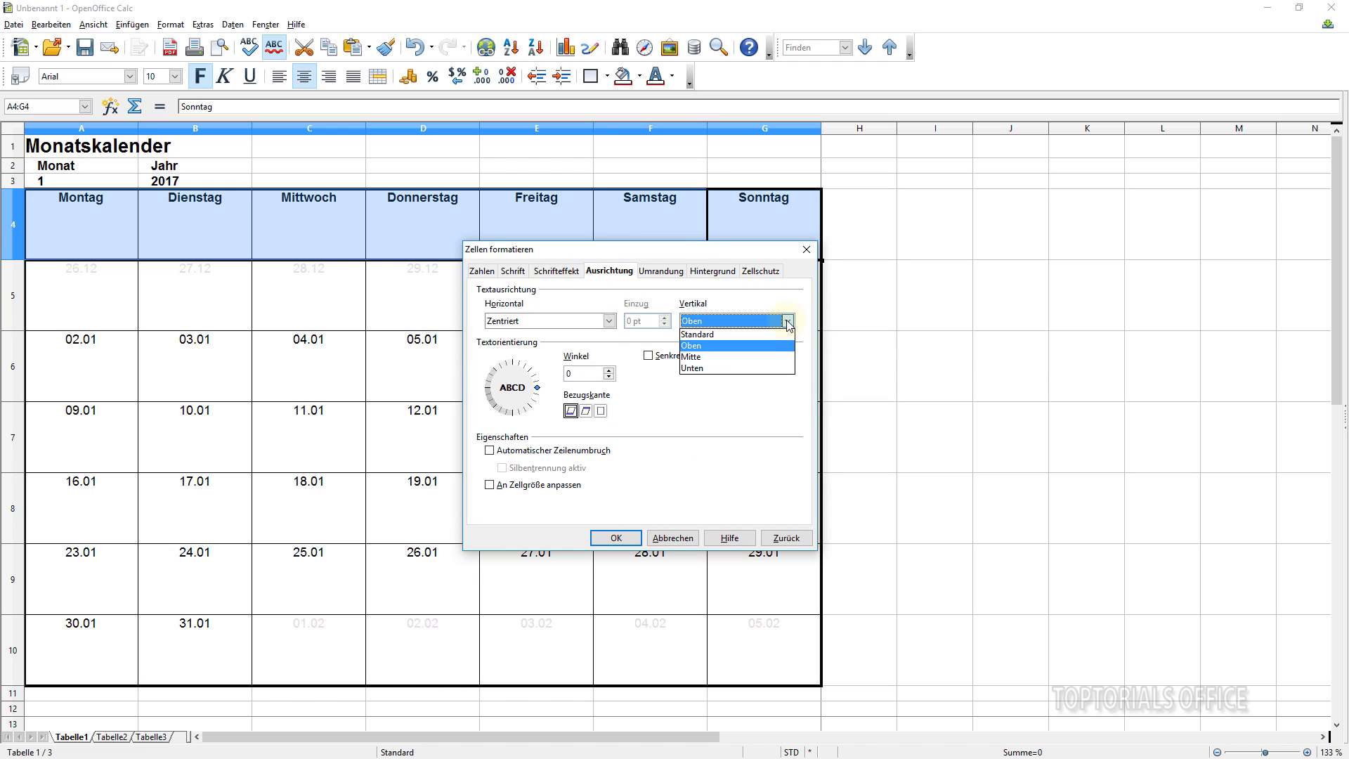
pyautogui.click(761, 357)
pyautogui.click(600, 541)
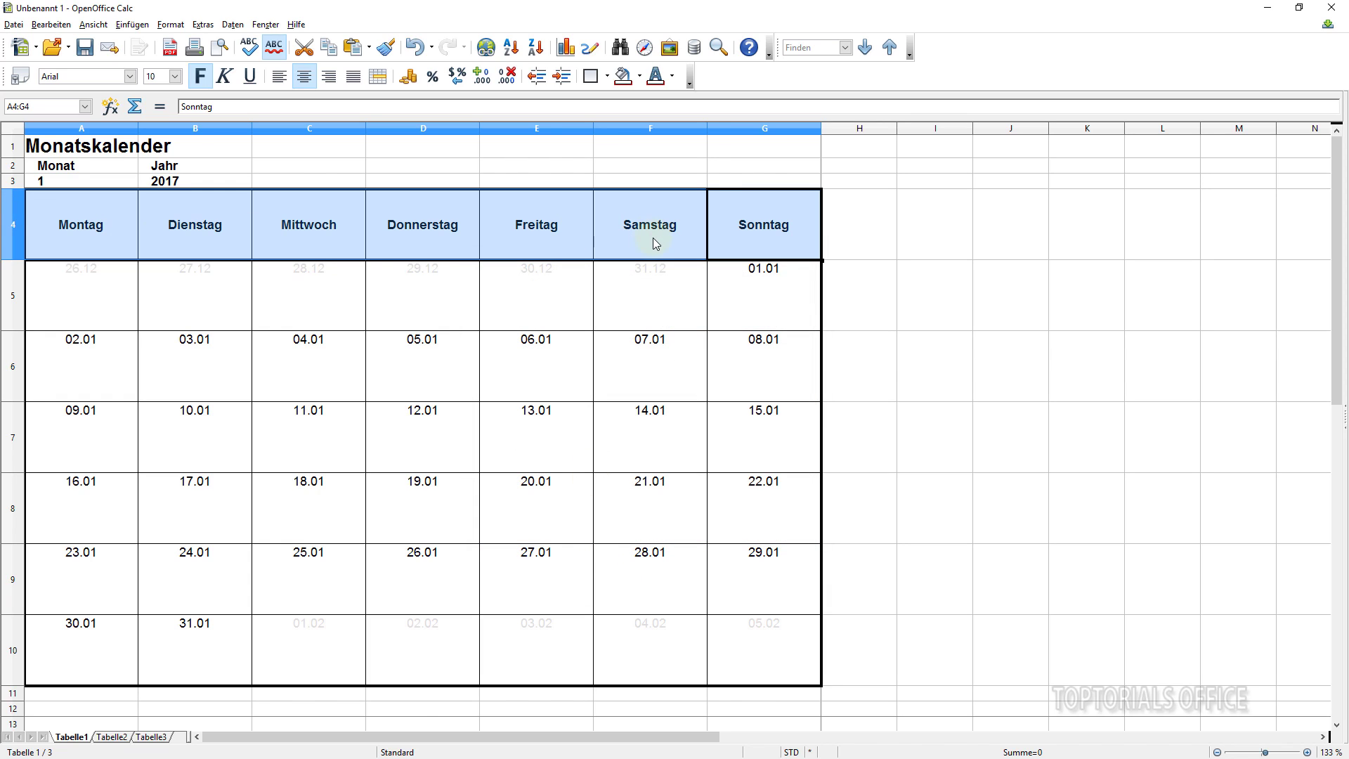
# Set the weekday names in A4:G4 to font size 14 and fill their cells with the background color Grau 2.
pyautogui.click(175, 76)
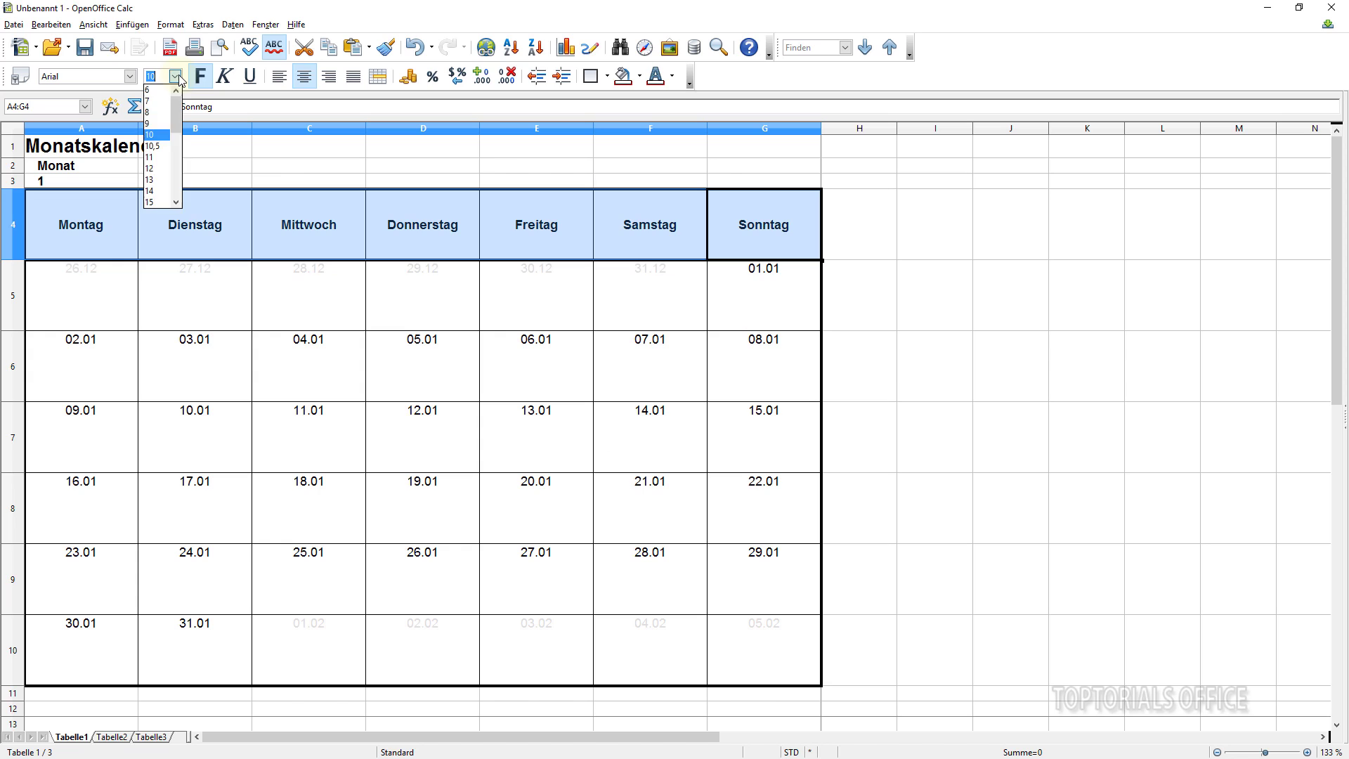
pyautogui.click(156, 190)
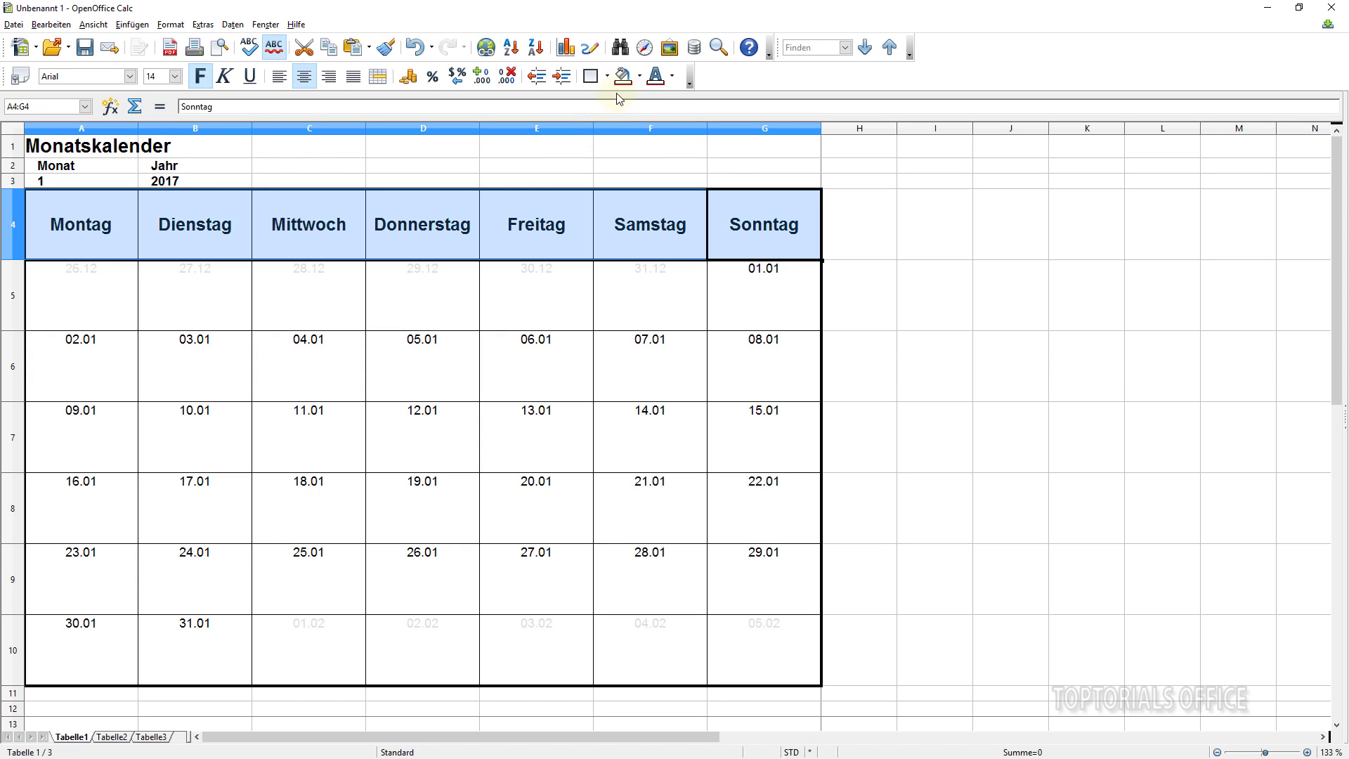
pyautogui.click(640, 77)
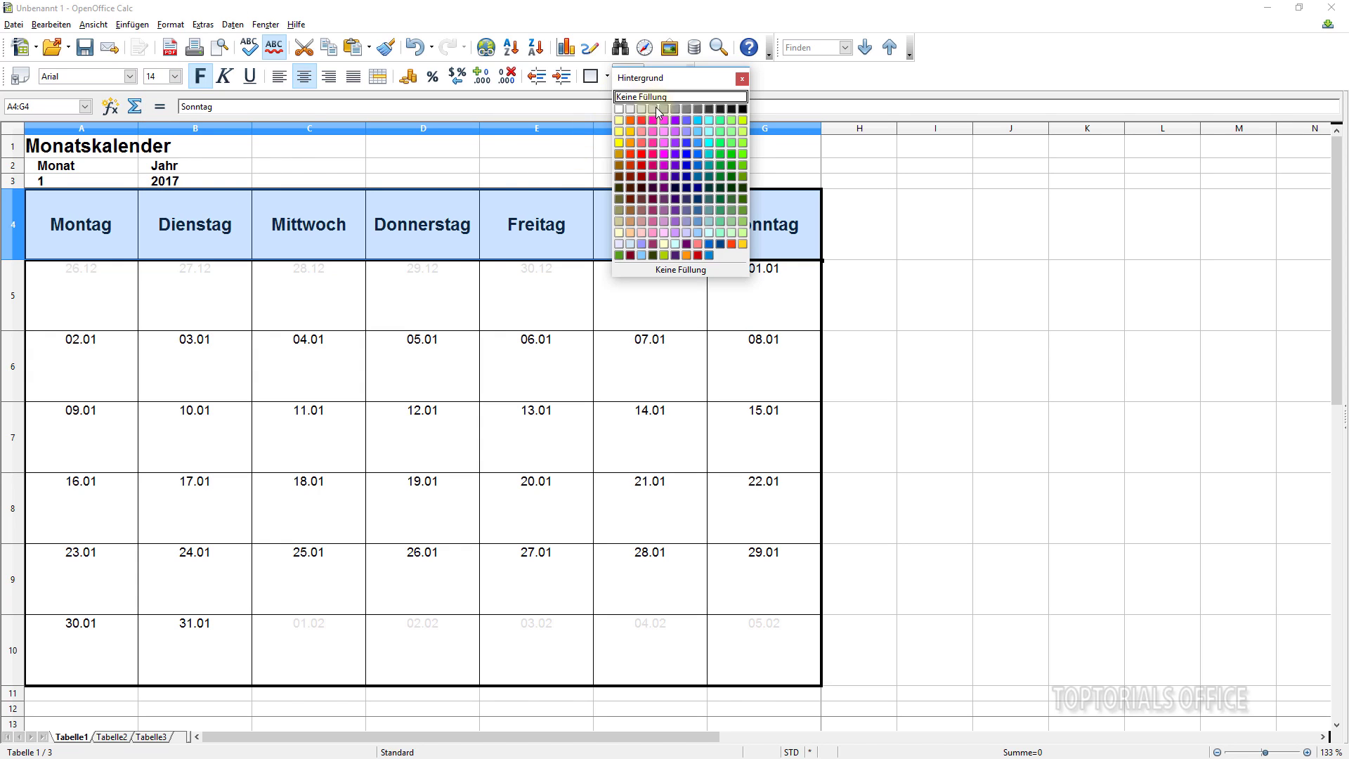
pyautogui.click(653, 109)
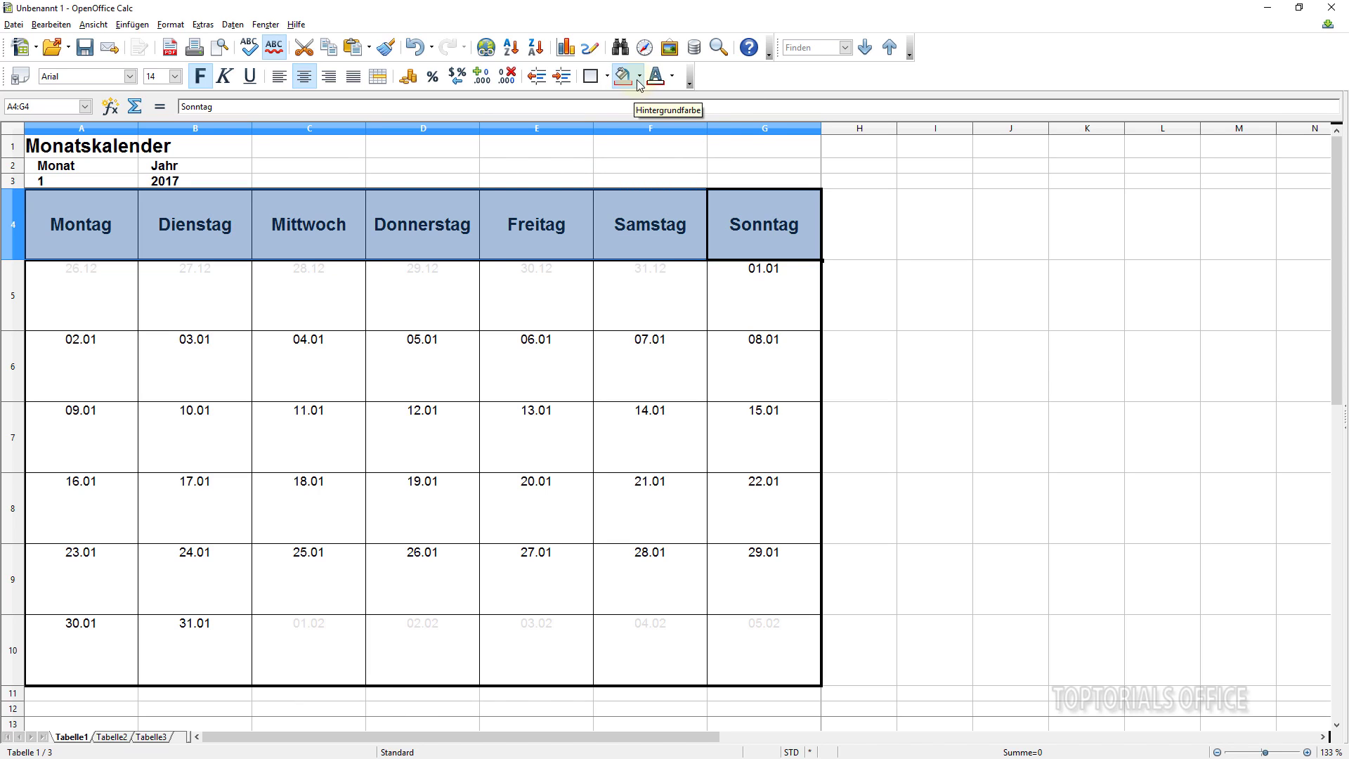
pyautogui.click(639, 77)
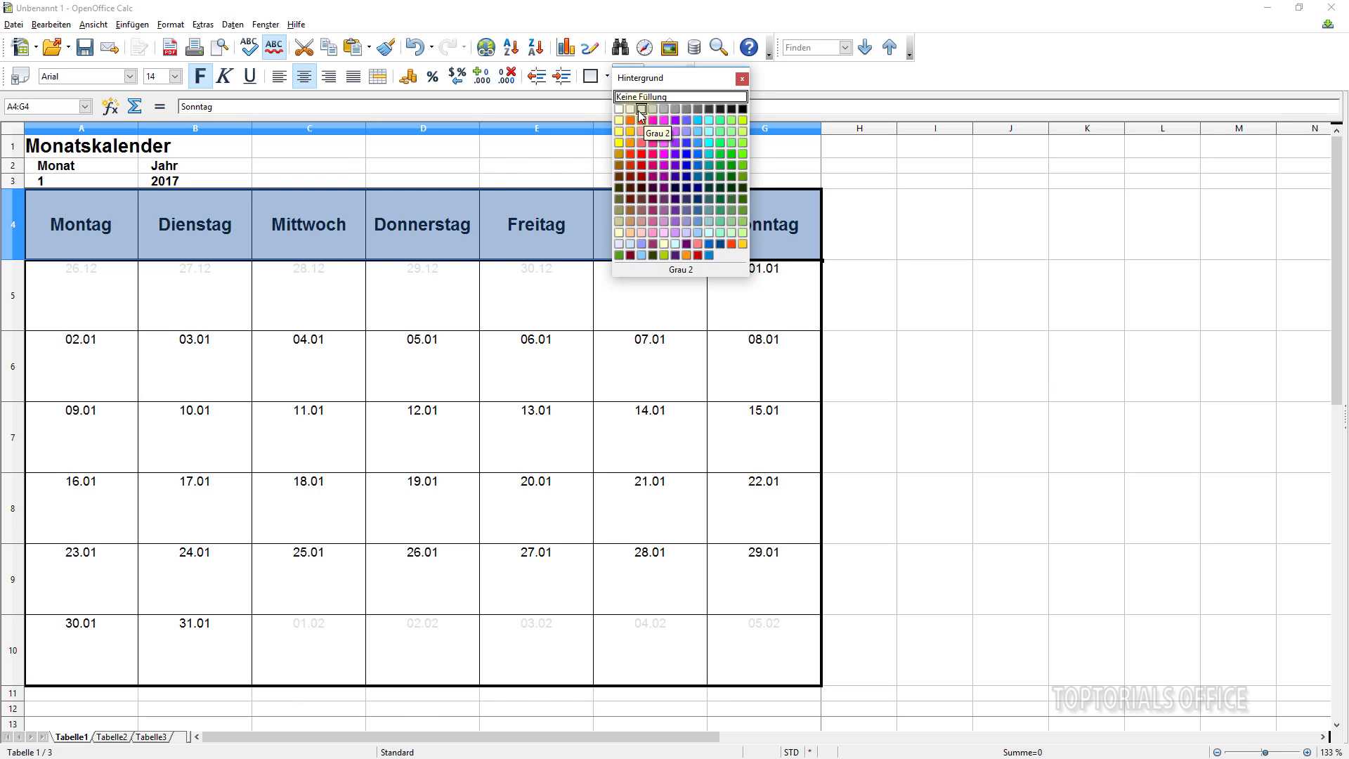
pyautogui.click(641, 110)
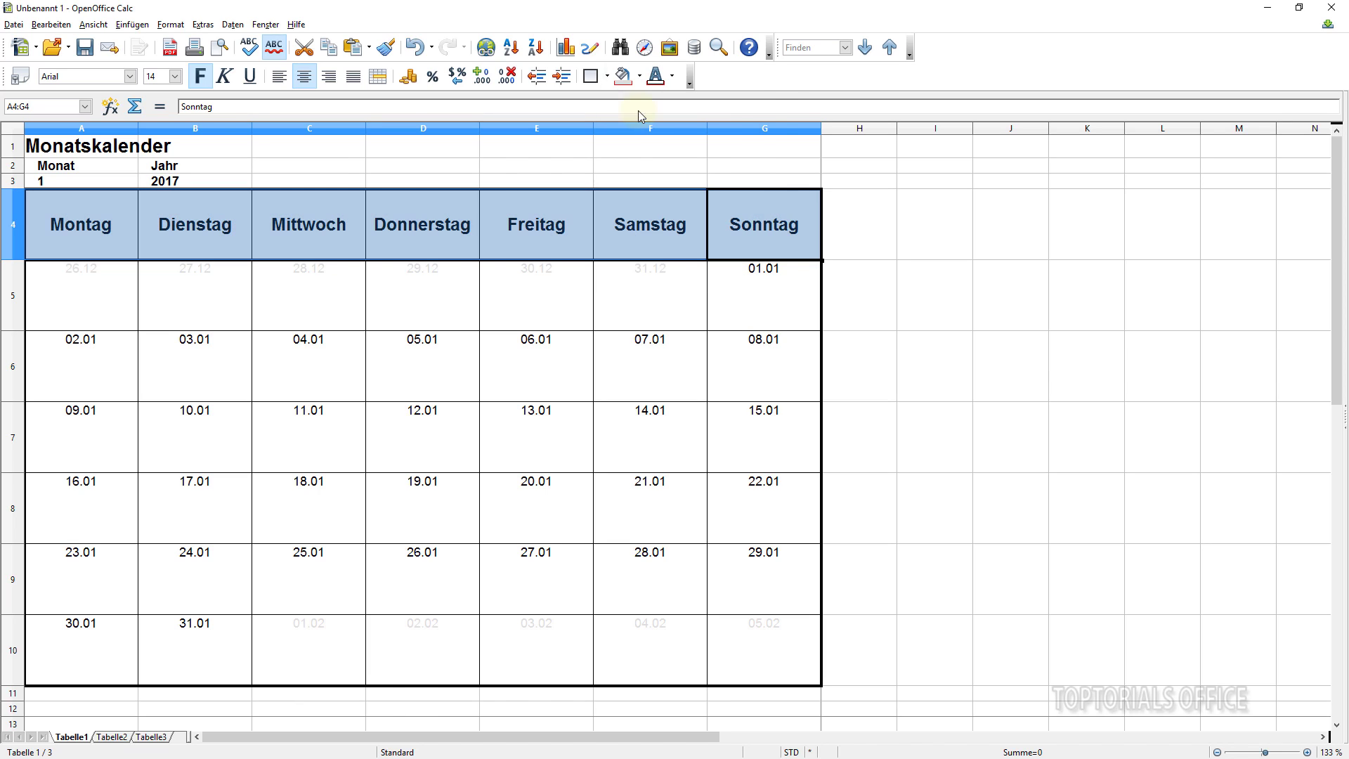
pyautogui.click(266, 153)
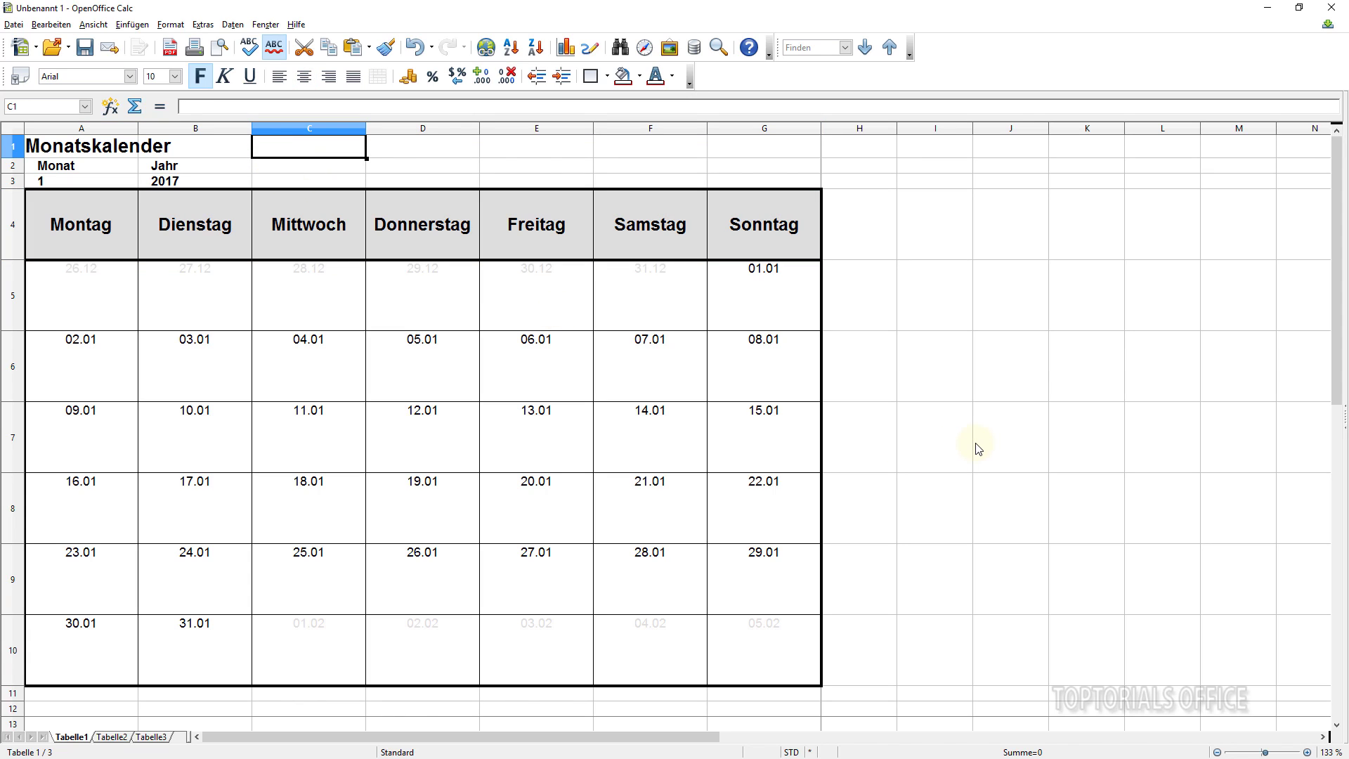